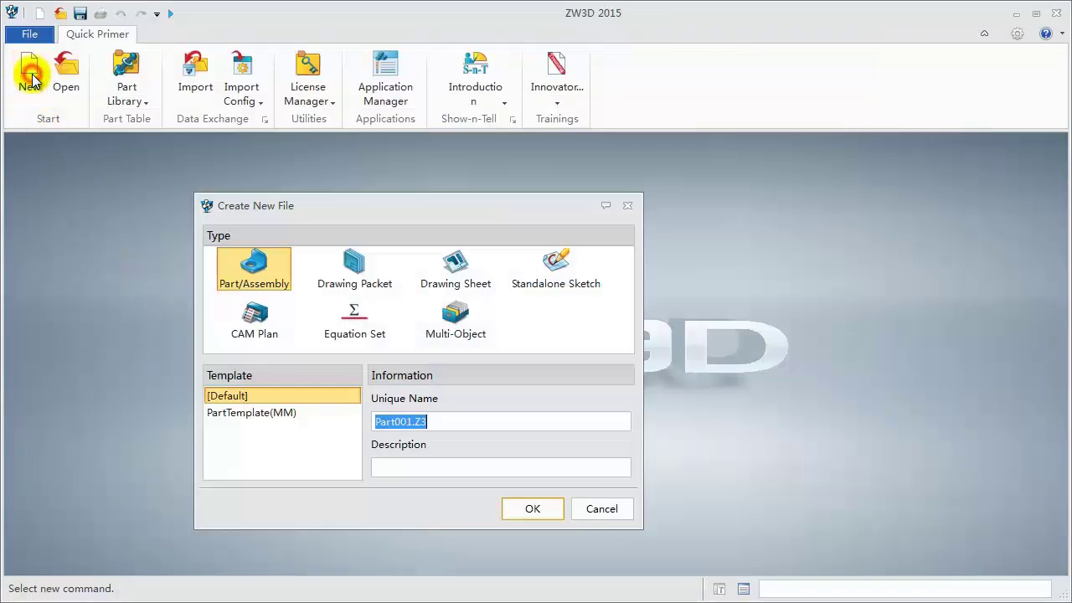
# Step: Create a part/assembly file named Cable Design and add a part named Case1 to it using the default template
pyautogui.write('Cable Desi')
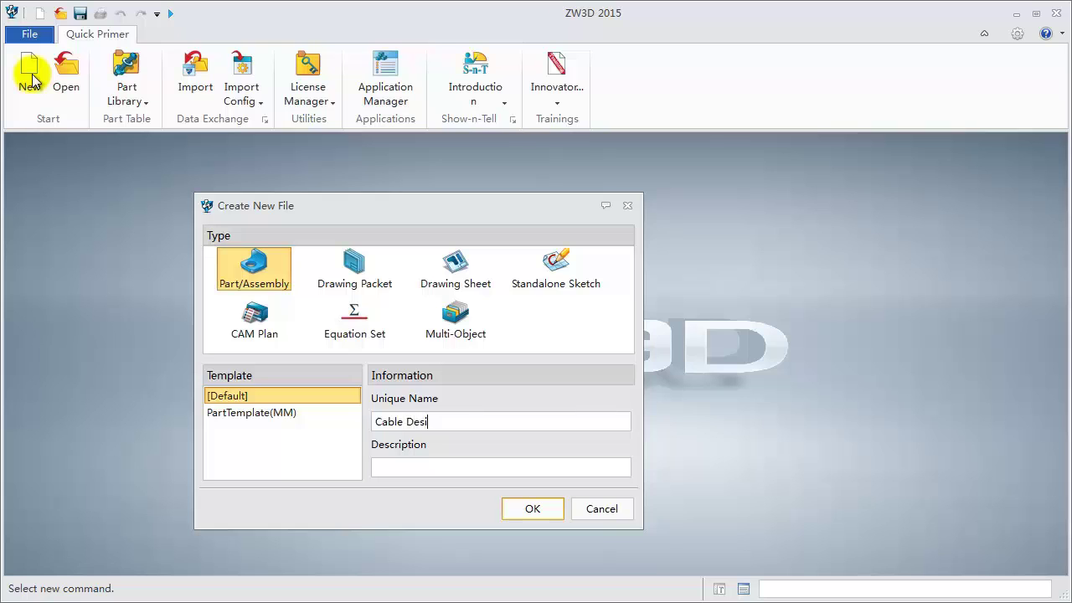
pyautogui.write('gn')
pyautogui.press('Return')
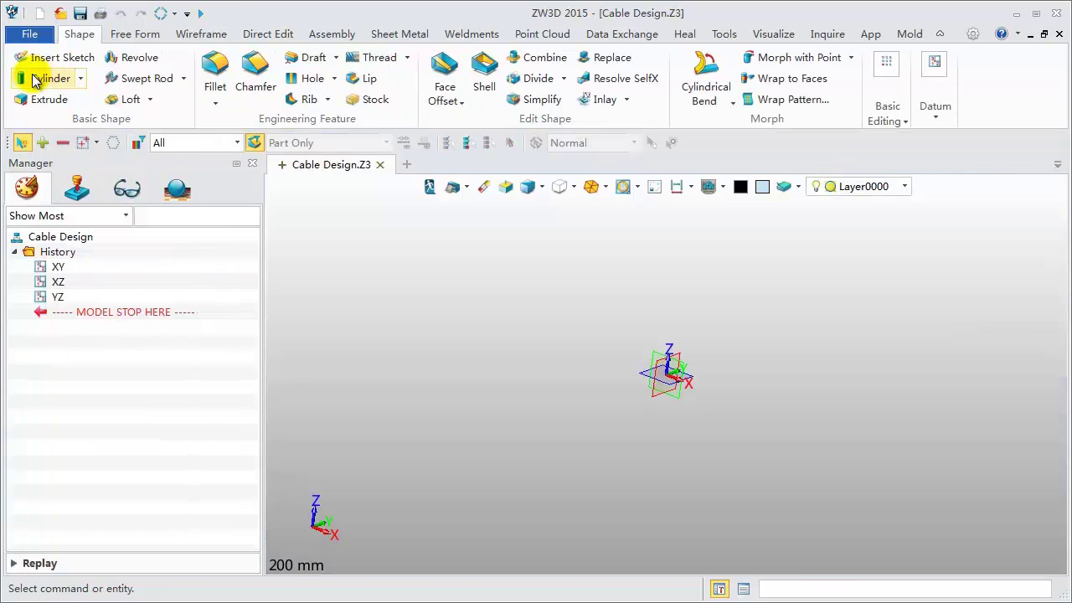
pyautogui.click(285, 167)
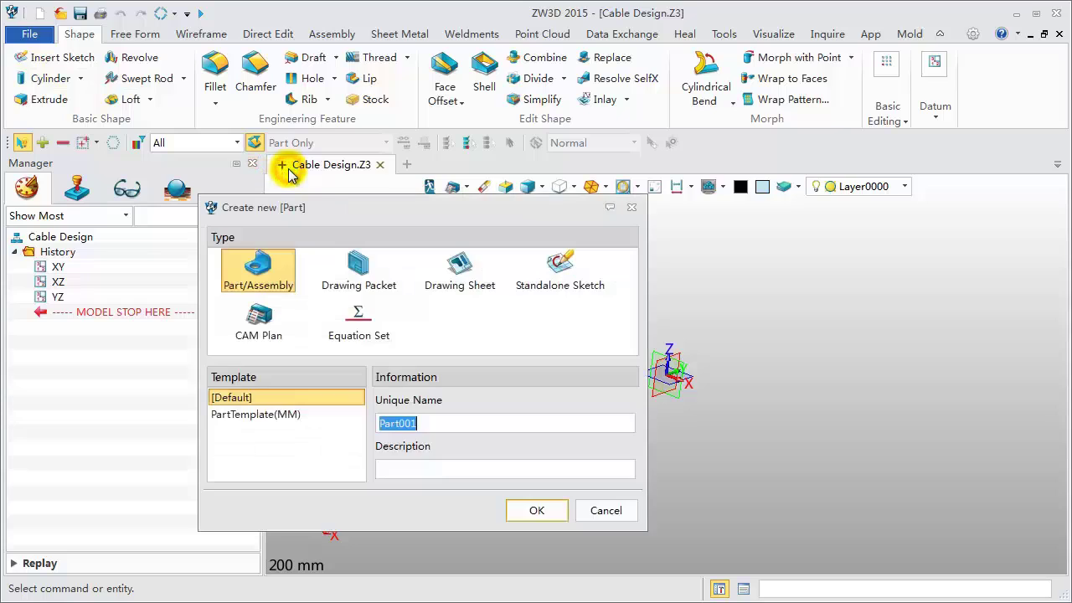
pyautogui.write('Case1')
pyautogui.press('Return')
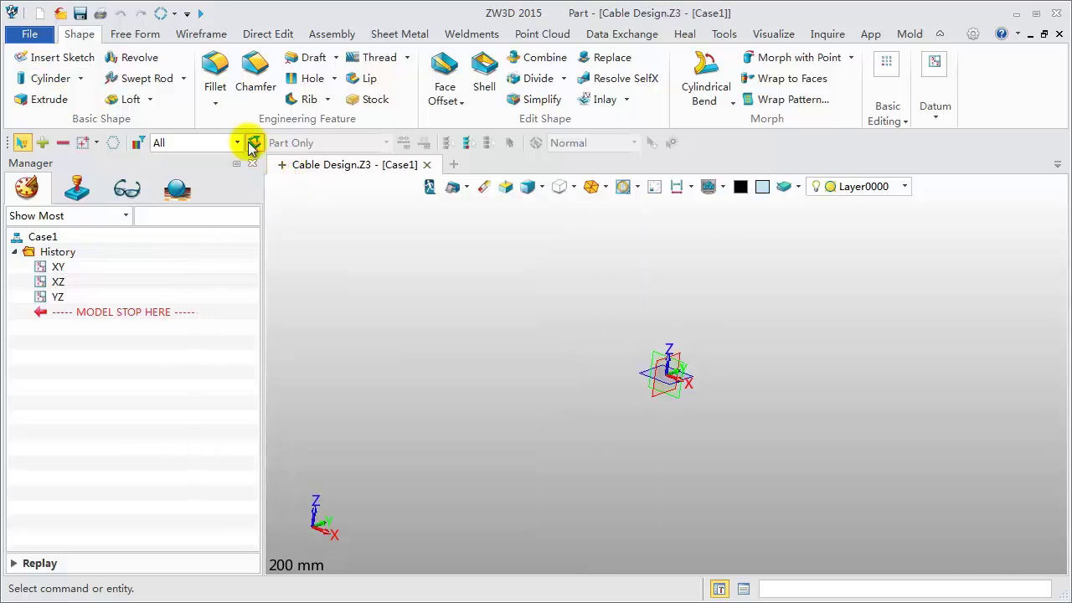
# Step: Draw a wireframe circle centred on the origin with a radius of 20 mm
pyautogui.click(201, 33)
pyautogui.click(106, 79)
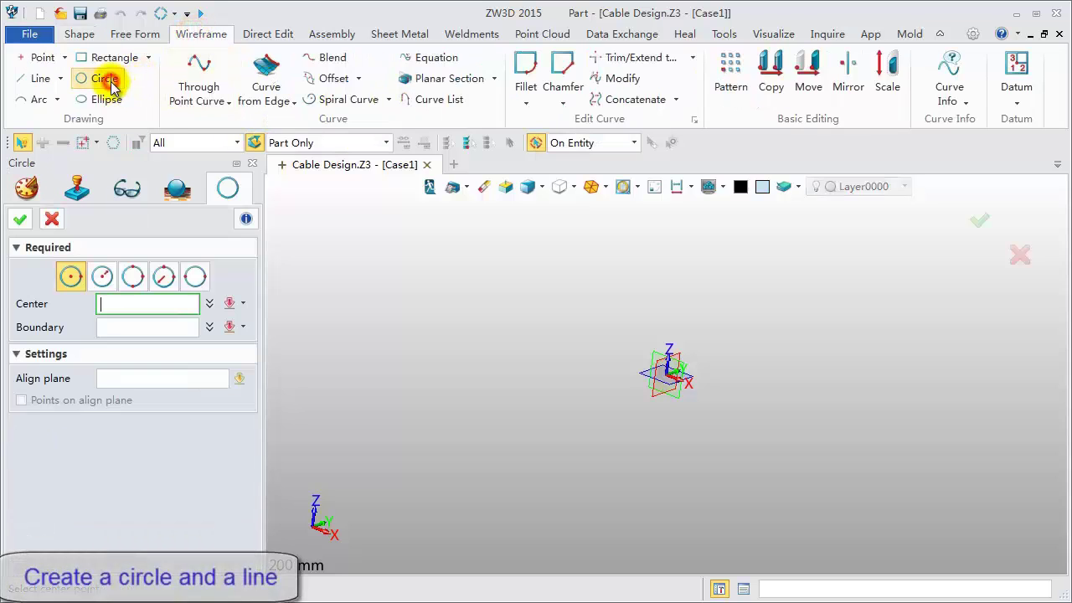
pyautogui.click(102, 276)
pyautogui.click(677, 378)
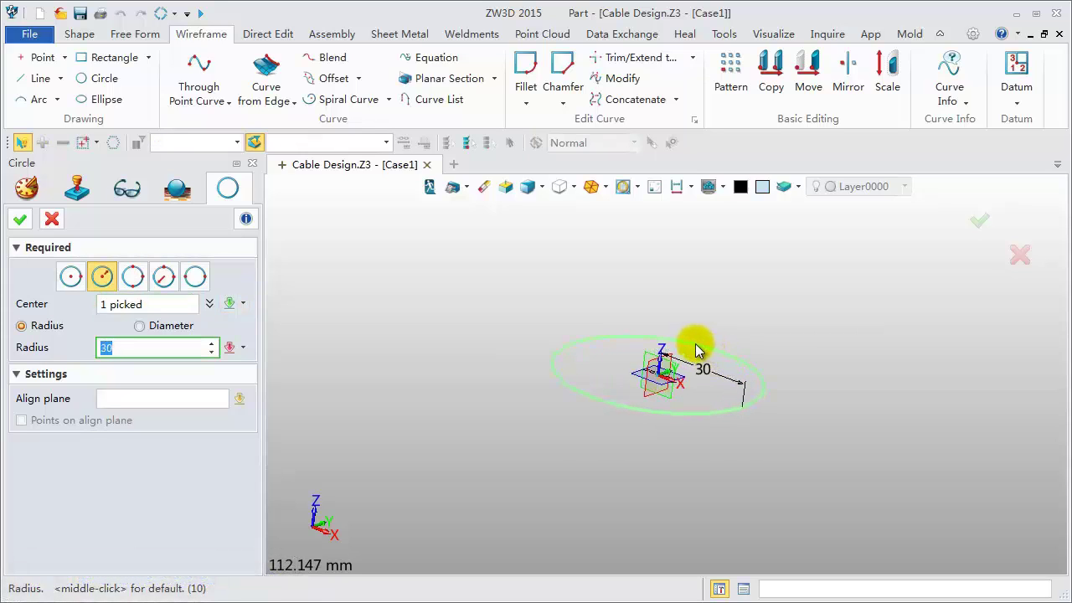
pyautogui.click(695, 348)
pyautogui.click(120, 349)
pyautogui.write('20')
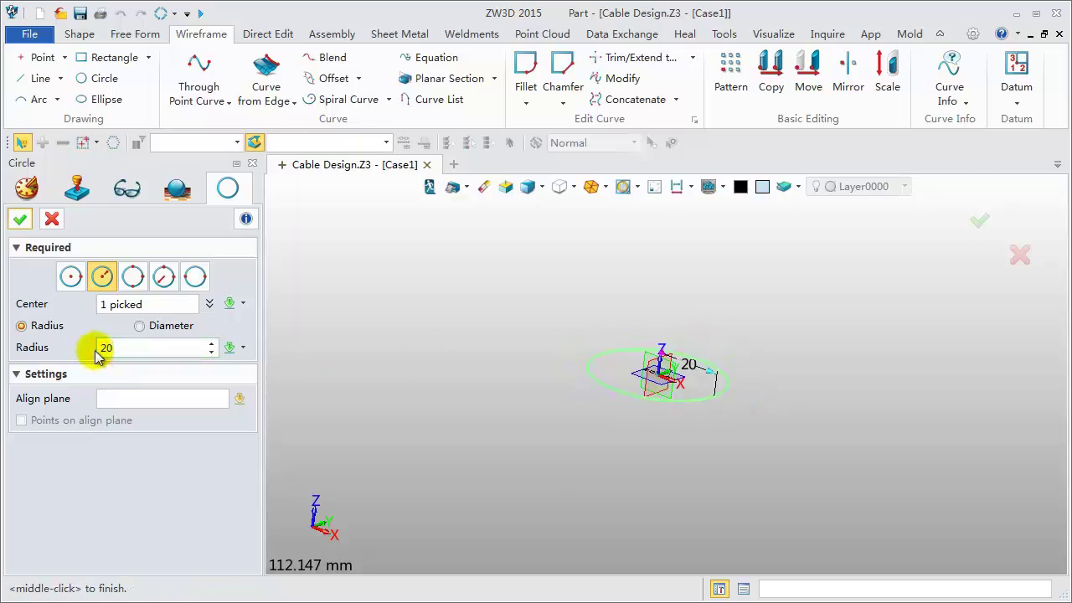
pyautogui.click(20, 220)
# Step: Draw a vertical line from the circle's point at 20,0,0 up to 20,0,3
pyautogui.scroll(2, 754, 335)
pyautogui.moveTo(754, 335); pyautogui.dragTo(735, 354, button='middle')
pyautogui.scroll(1, 736, 354)
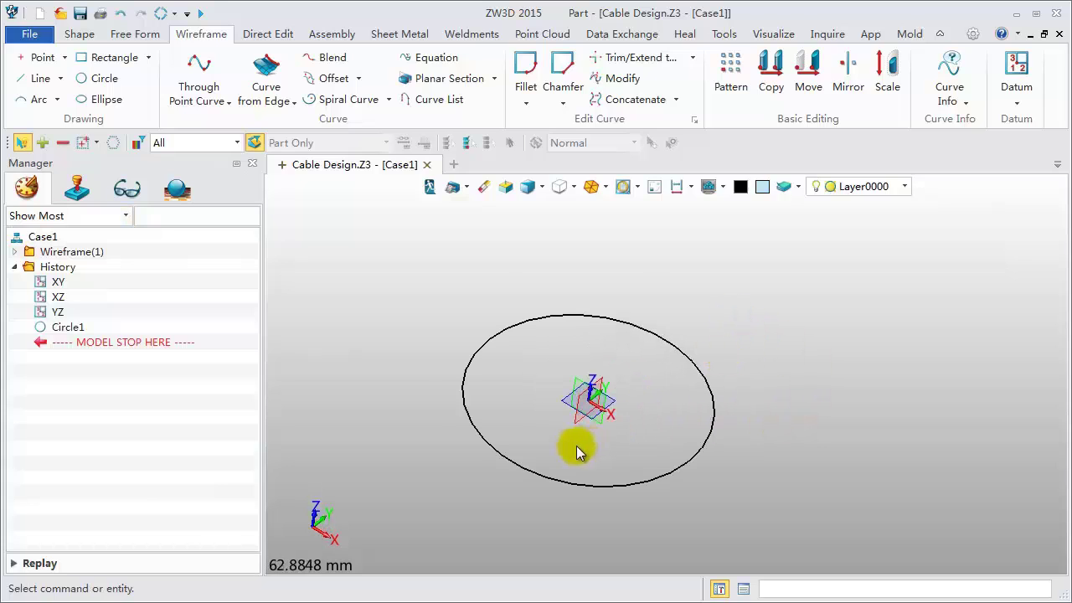
pyautogui.scroll(2, 577, 447)
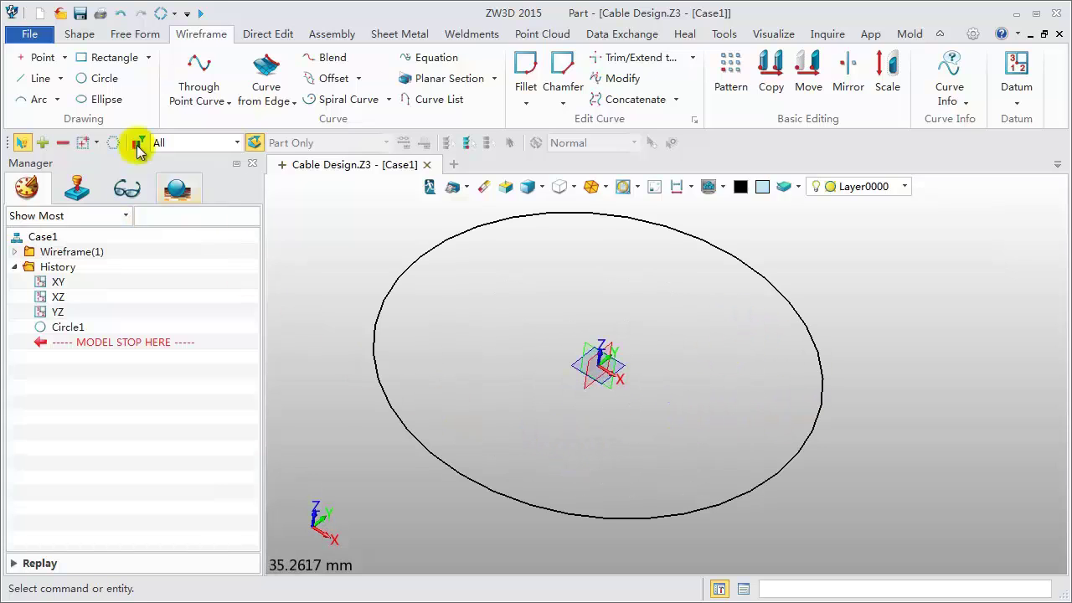
pyautogui.click(40, 78)
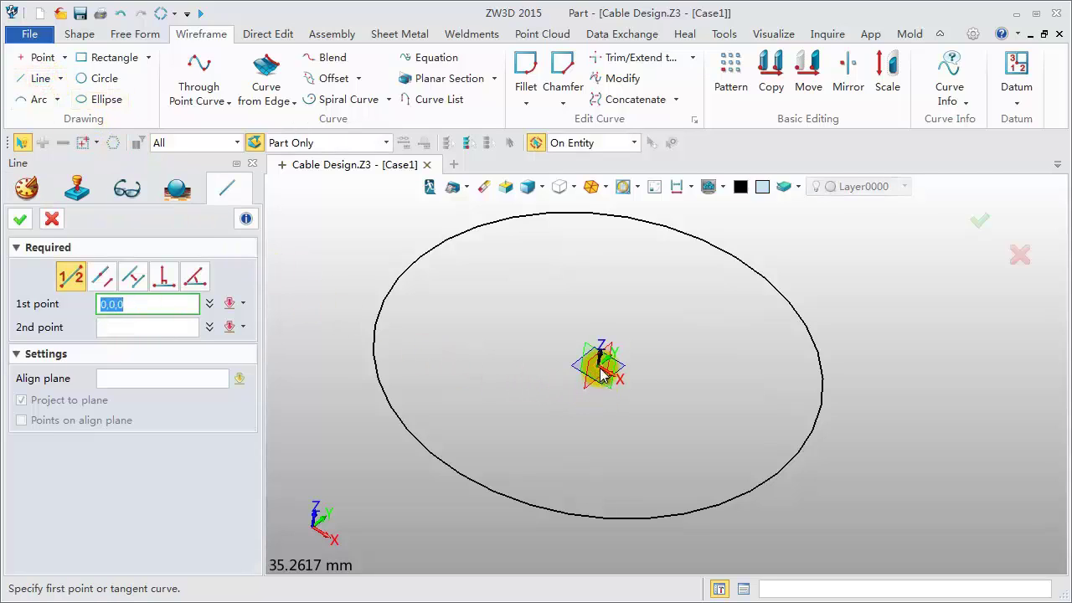
pyautogui.click(779, 473)
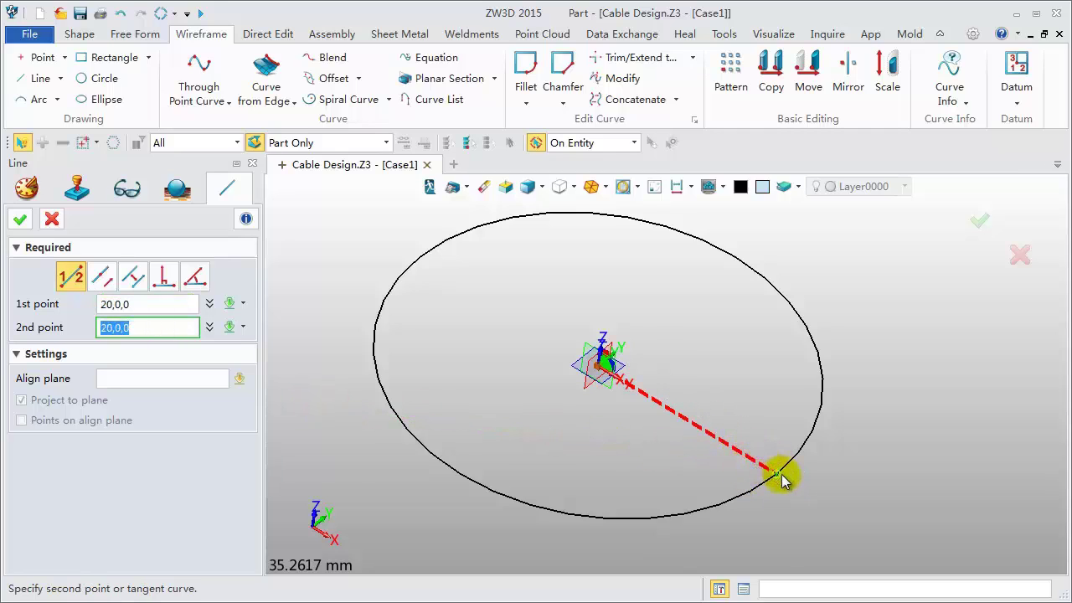
pyautogui.click(779, 478)
pyautogui.moveTo(779, 471); pyautogui.dragTo(780, 443)
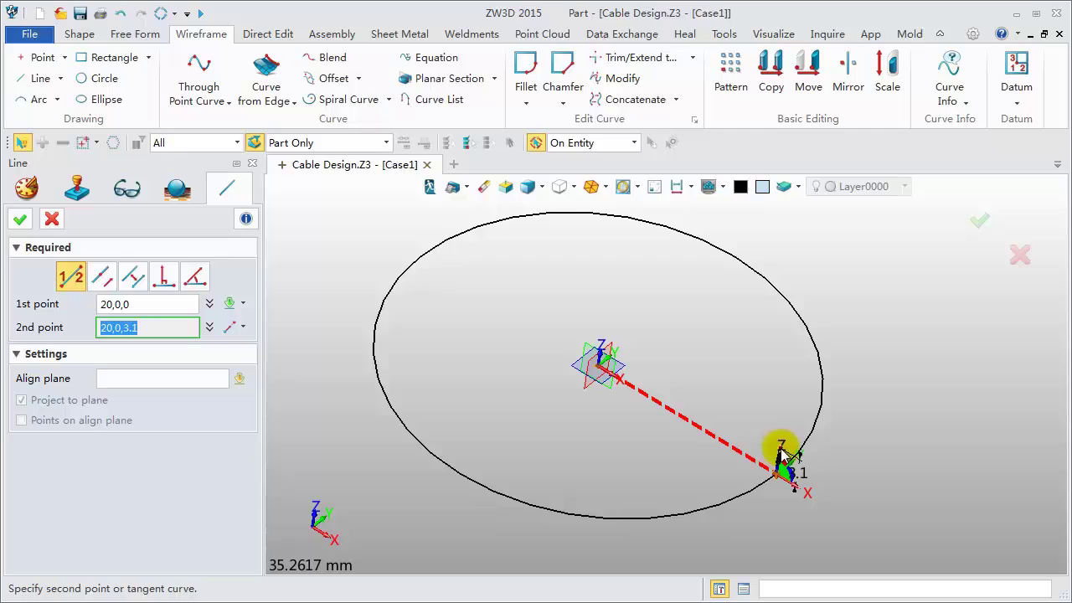
pyautogui.click(780, 453)
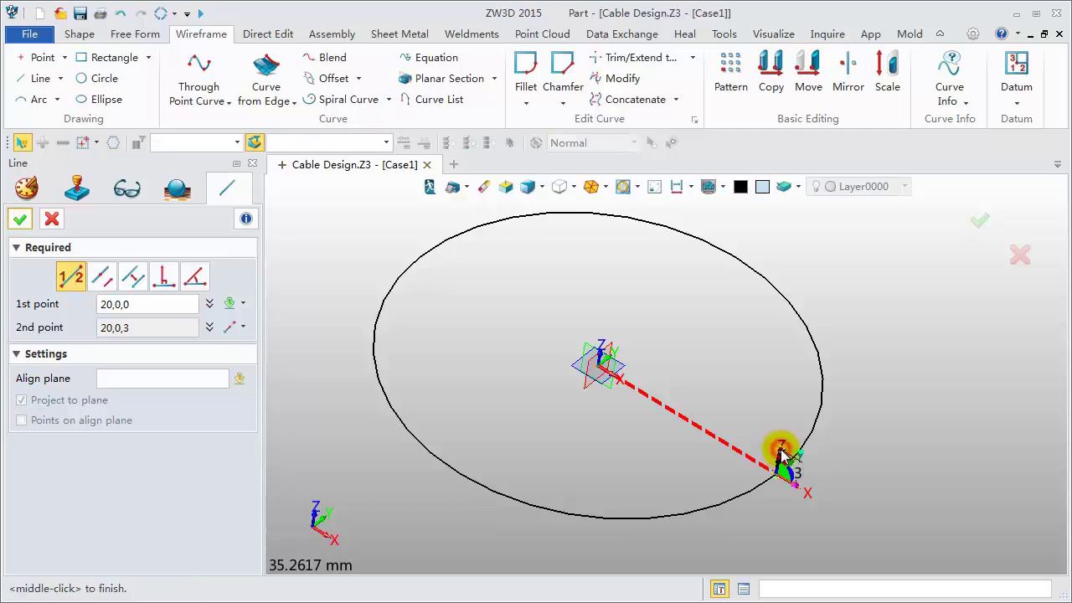
pyautogui.middleClick(780, 453)
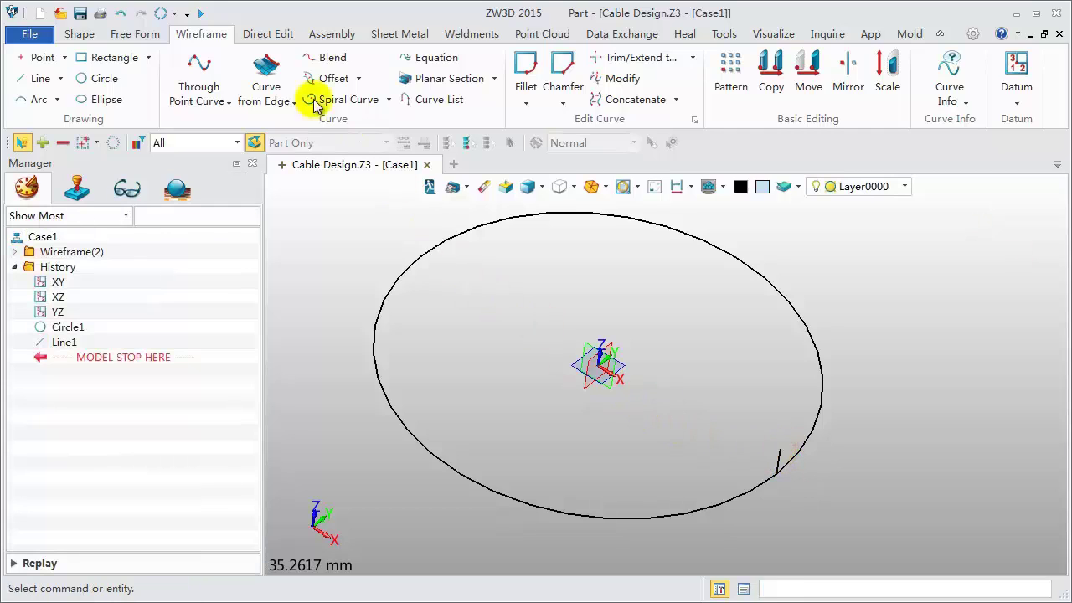
# Step: Set up a Sweep with the short vertical line as the profile and the circle as the path
pyautogui.click(79, 35)
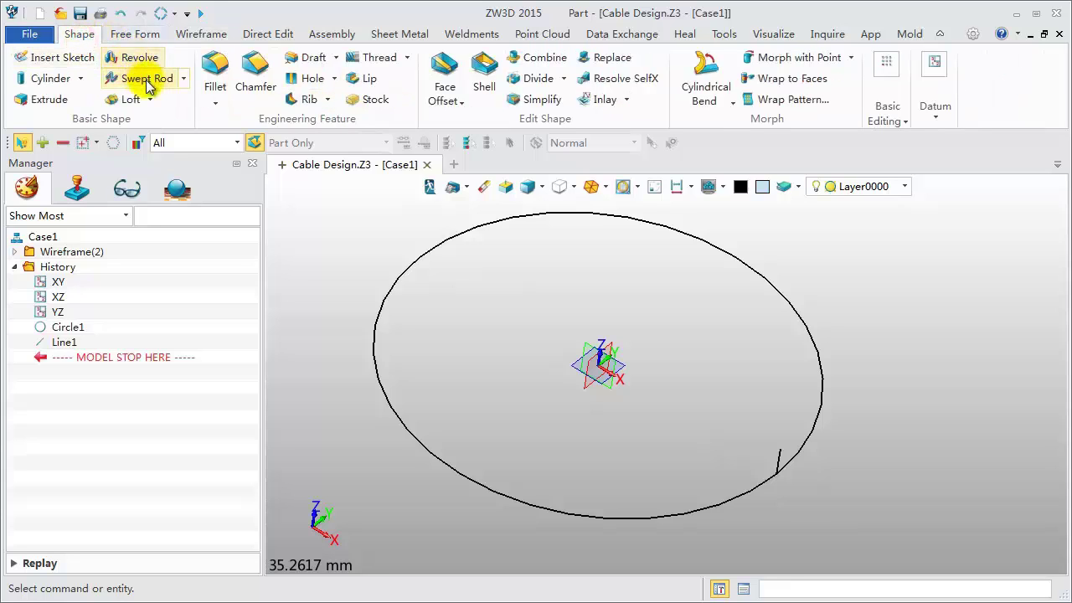
pyautogui.click(184, 78)
pyautogui.click(149, 105)
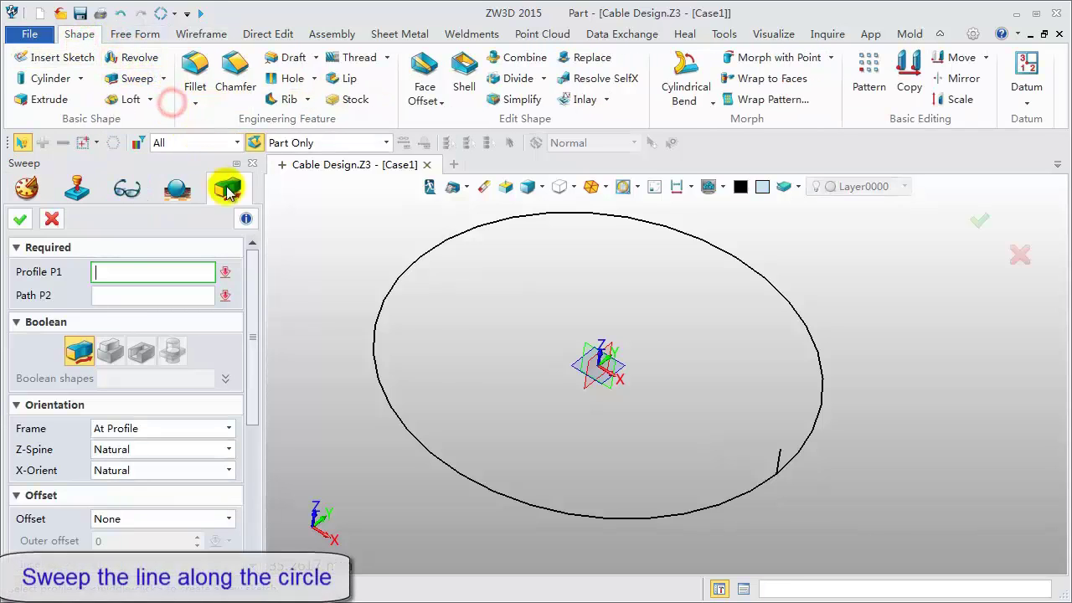
pyautogui.click(772, 450)
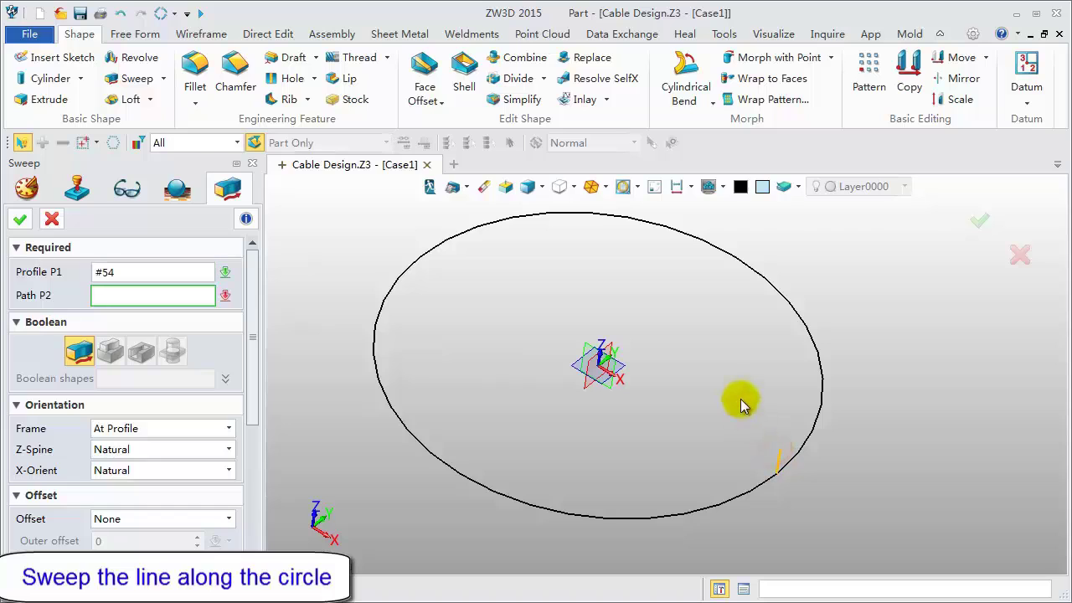
pyautogui.click(809, 324)
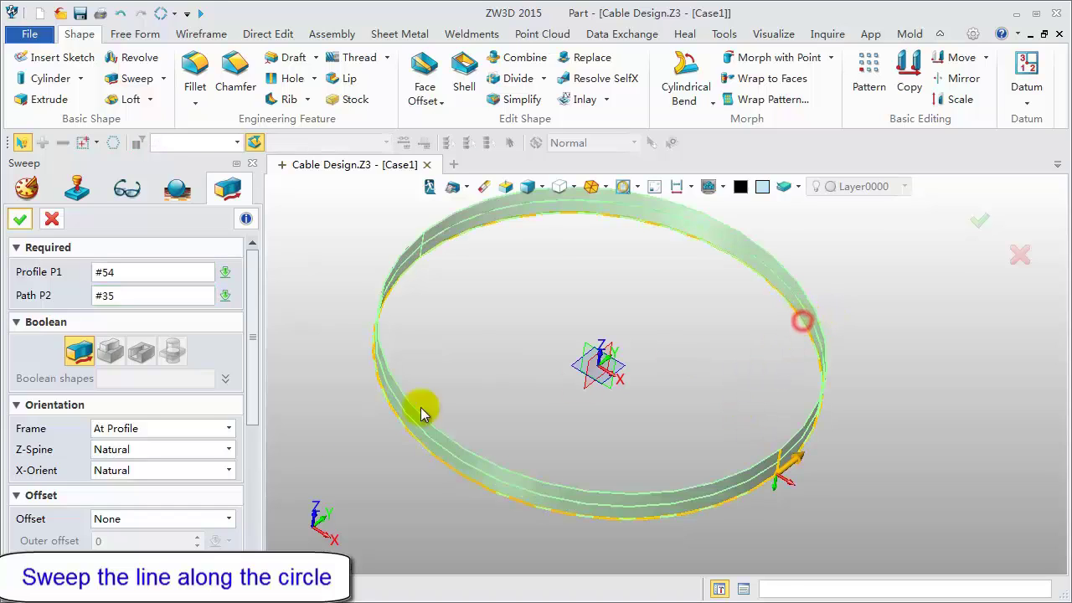
# Step: Apply a linear twist from 0 to 10000 to the sweep and create the twisted surface
pyautogui.moveTo(256, 405); pyautogui.dragTo(241, 527)
pyautogui.scroll(-1, 201, 503)
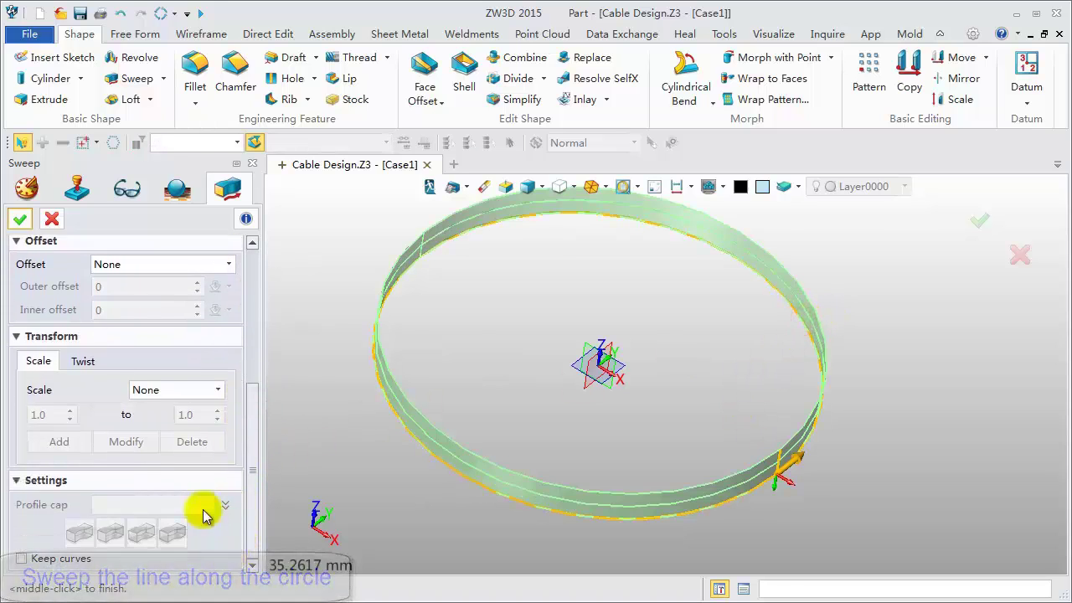
pyautogui.click(83, 375)
pyautogui.click(178, 407)
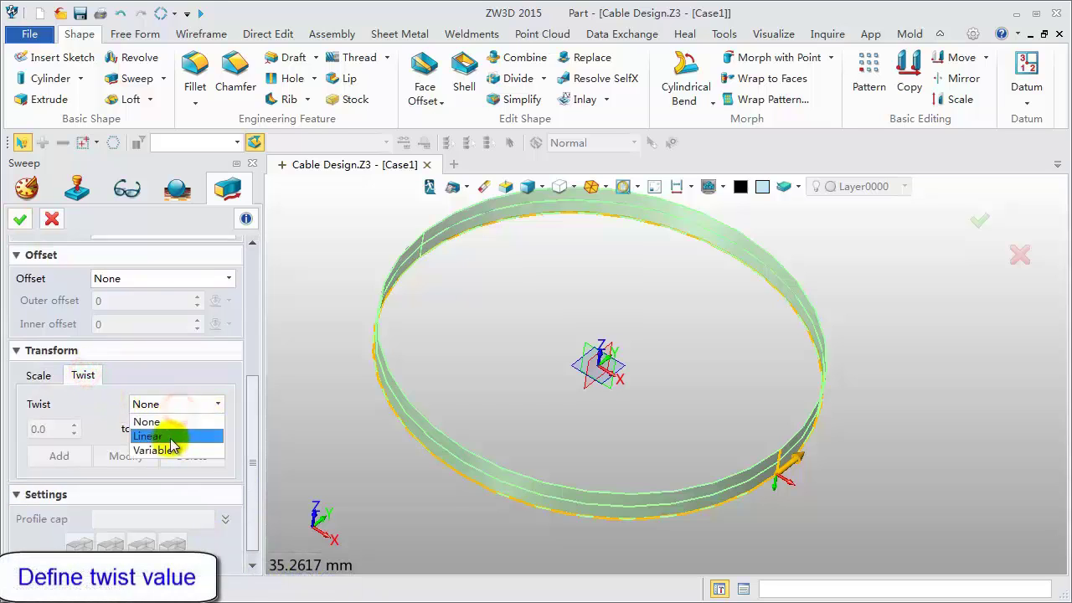
pyautogui.click(174, 436)
pyautogui.click(173, 428)
pyautogui.write('1')
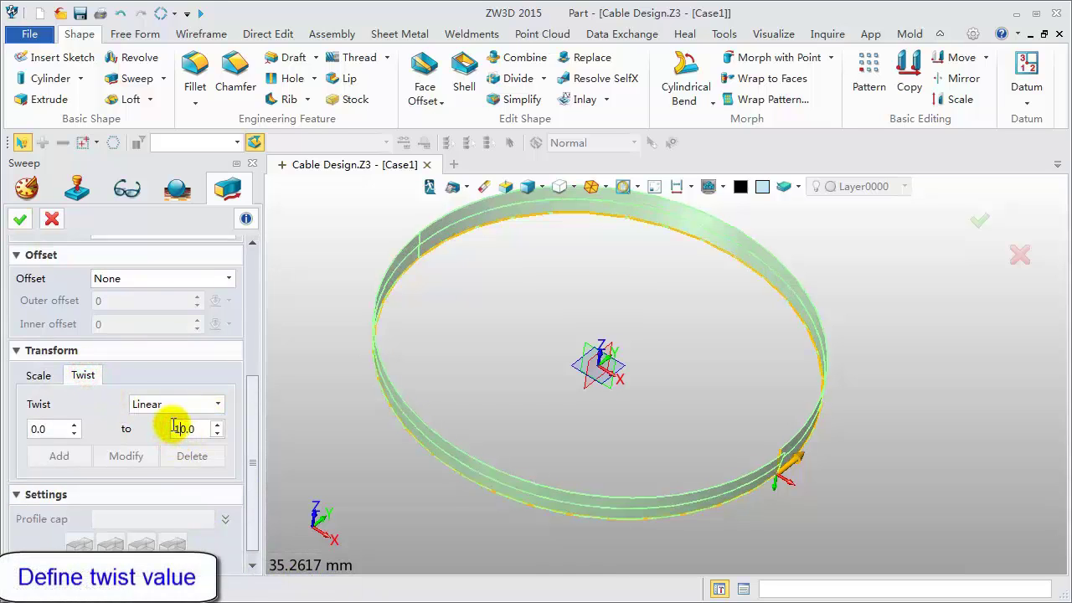
pyautogui.write('000')
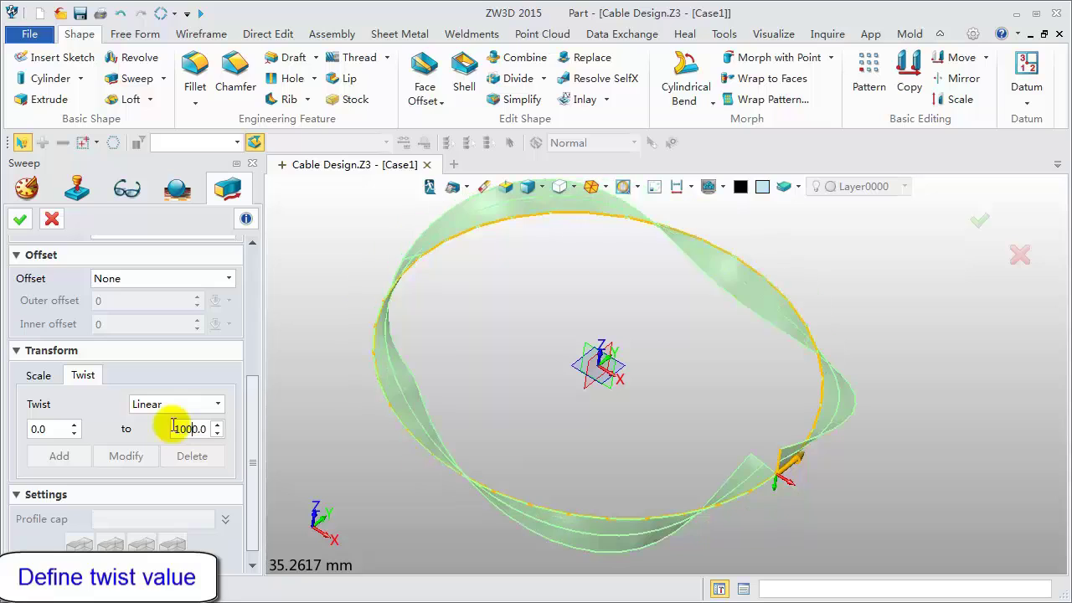
pyautogui.click(20, 219)
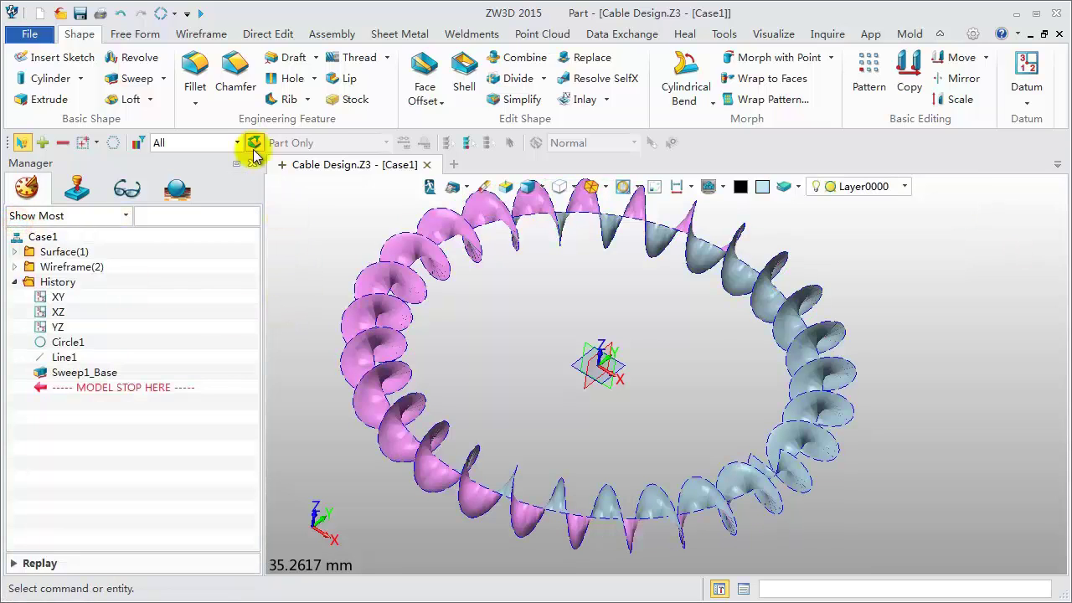
# Step: Create a curve from the outer coiled edge of the twisted sweep surface
pyautogui.click(193, 33)
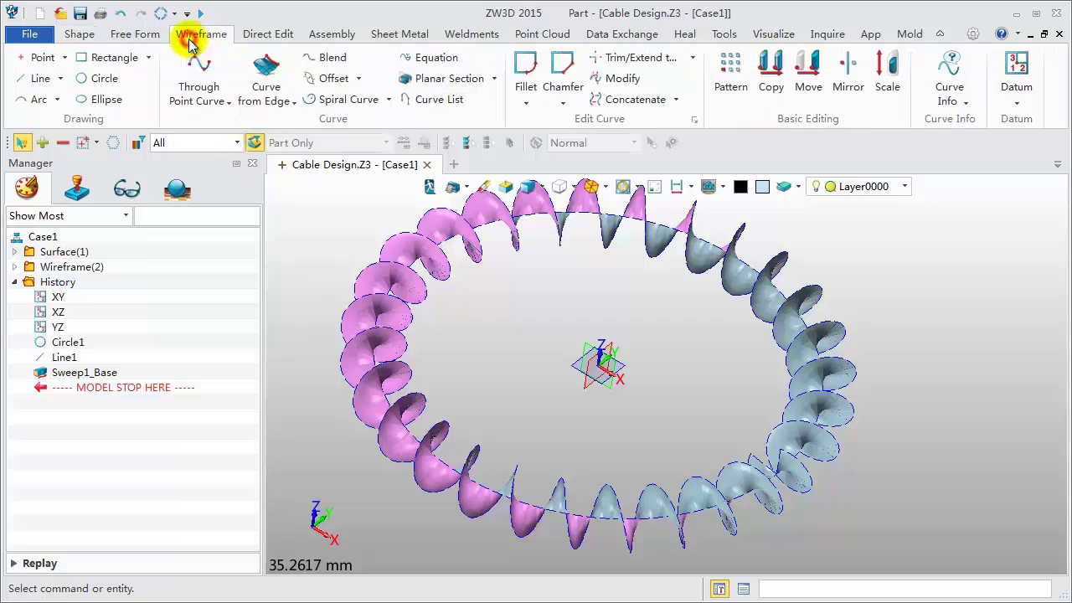
pyautogui.click(265, 69)
pyautogui.click(402, 242)
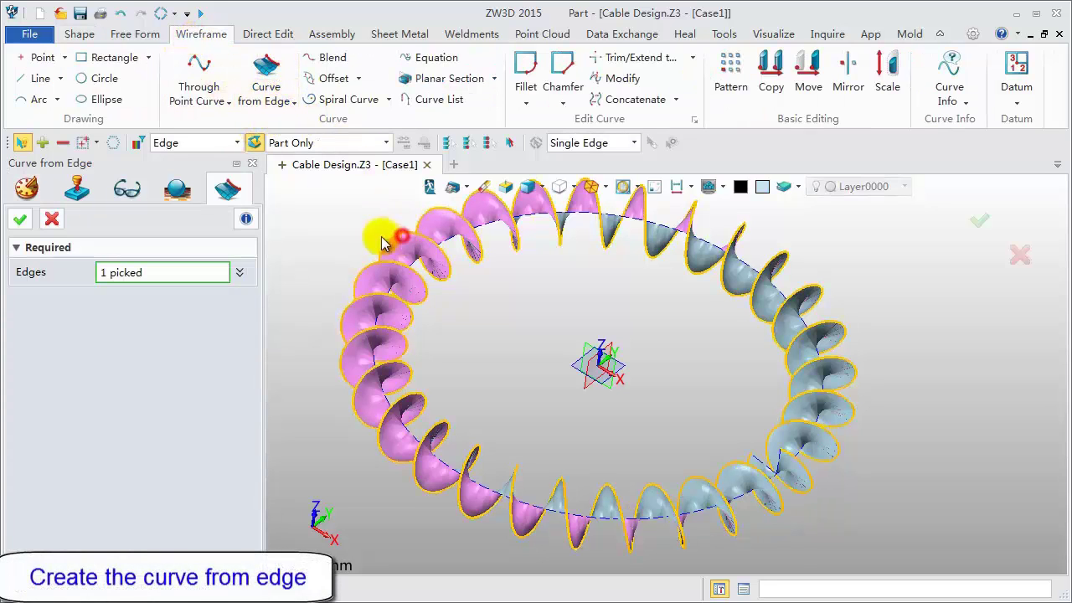
pyautogui.click(21, 218)
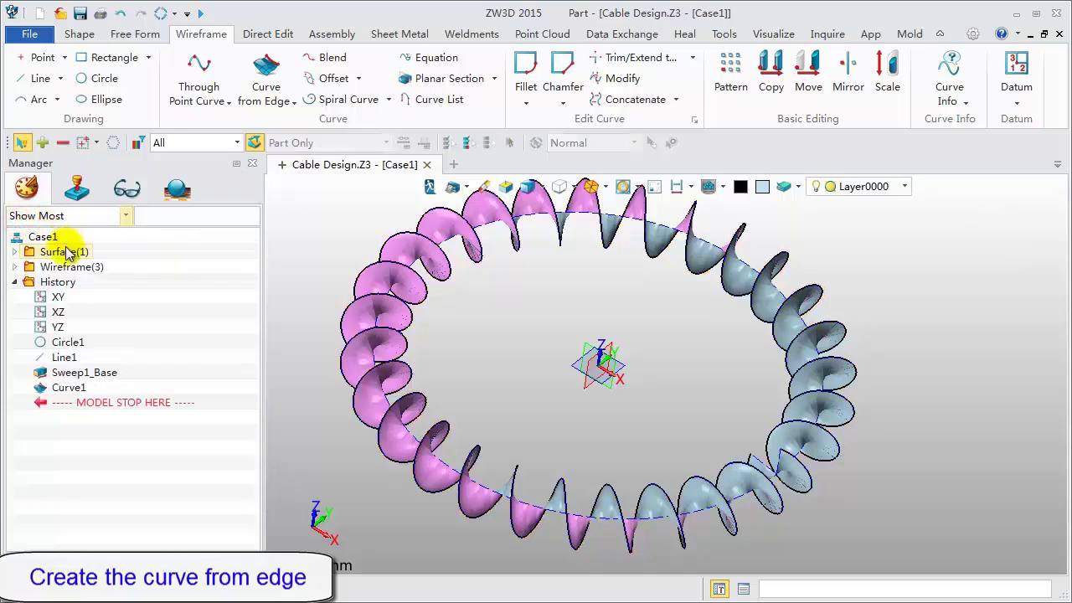
# Step: Hide the twisted sweep surface so only the wireframe curves are displayed
pyautogui.click(14, 251)
pyautogui.click(87, 268)
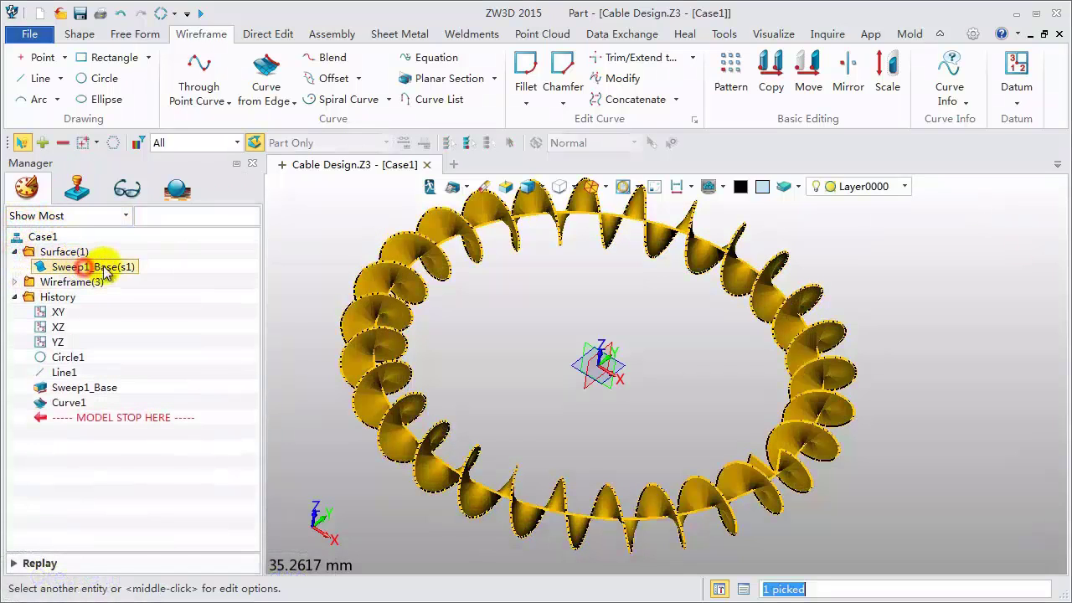
pyautogui.rightClick(126, 270)
pyautogui.click(155, 278)
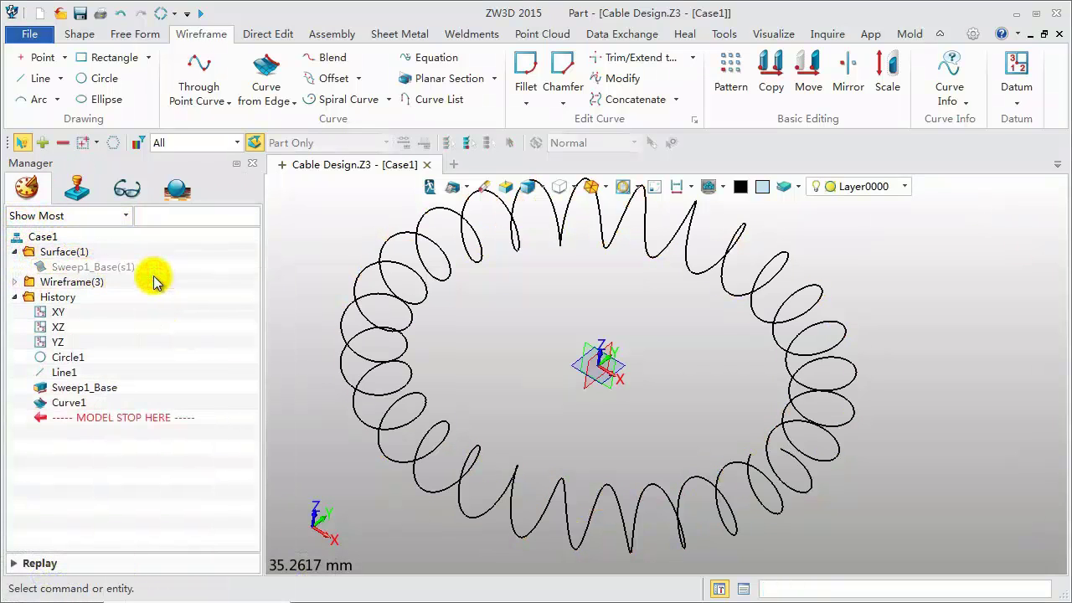
# Step: Connect the two open ends of the coiled curve with a blend curve, using tangent continuity at both ends
pyautogui.click(334, 56)
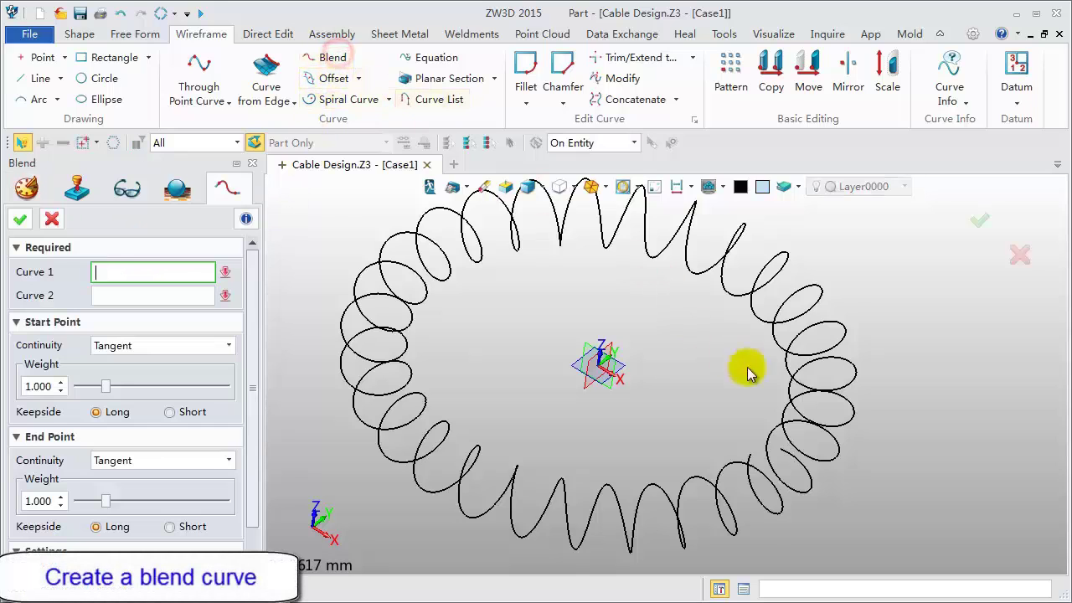
pyautogui.click(795, 445)
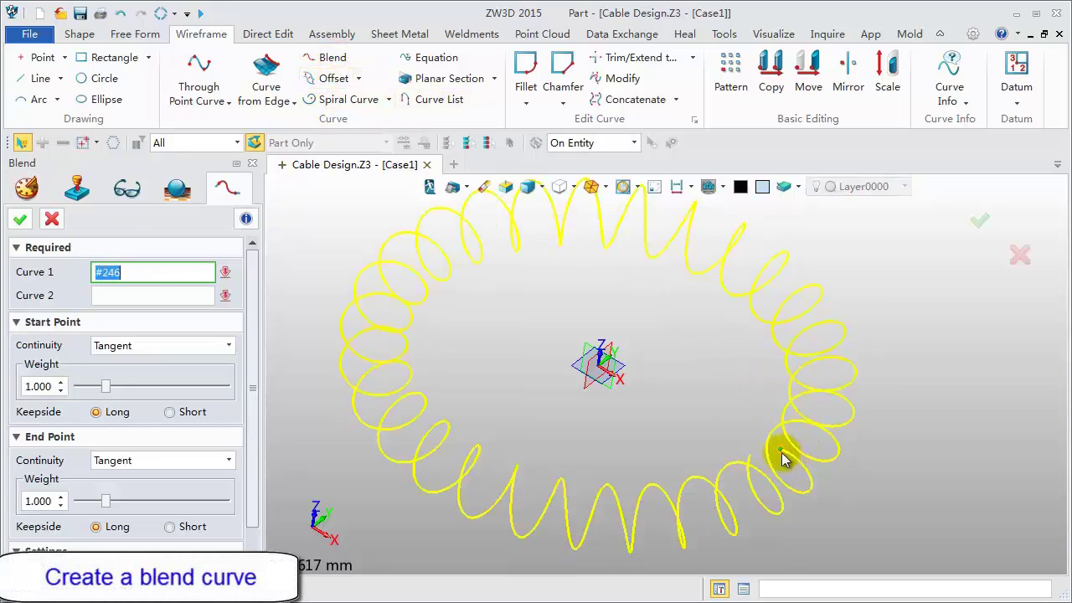
pyautogui.click(764, 454)
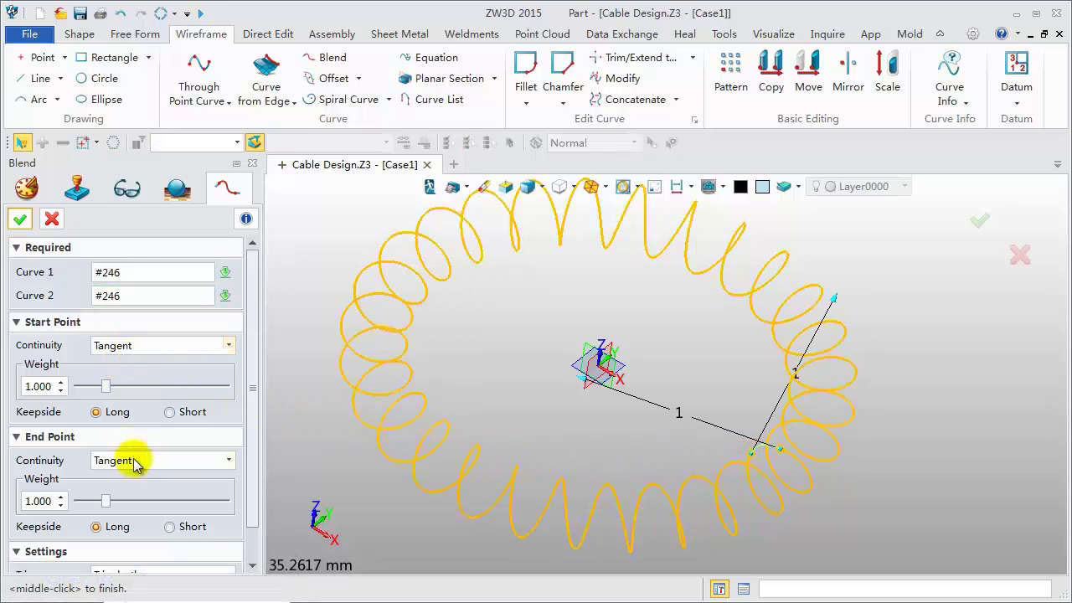
pyautogui.click(19, 219)
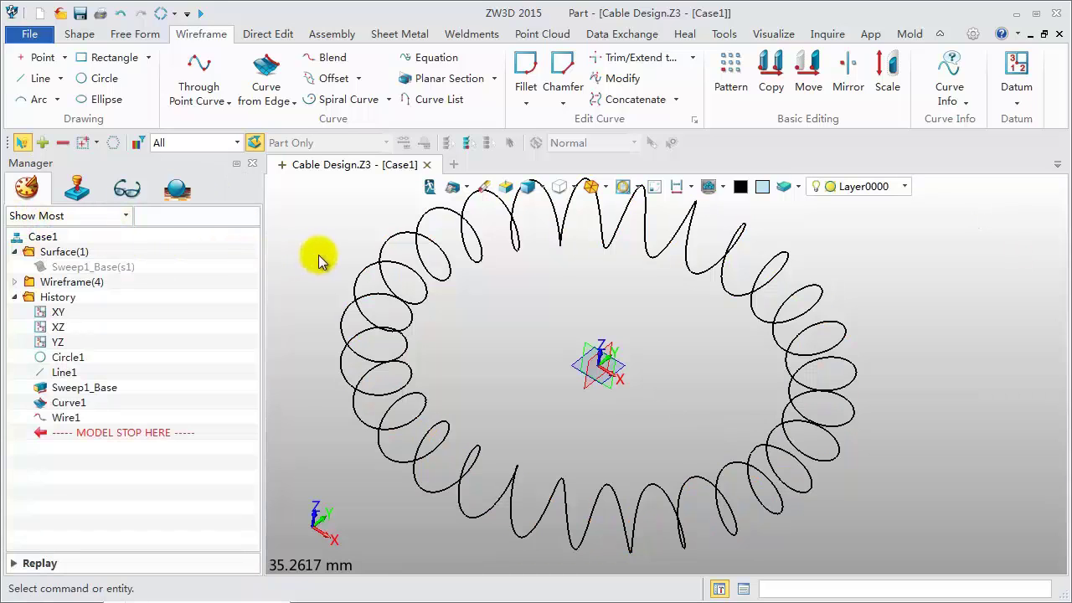
# Step: Begin a swept rod with the long coiled curve as its path and set the rod diameter to 1.5 mm
pyautogui.scroll(-2, 337, 255)
pyautogui.moveTo(337, 250); pyautogui.dragTo(405, 276, button='right')
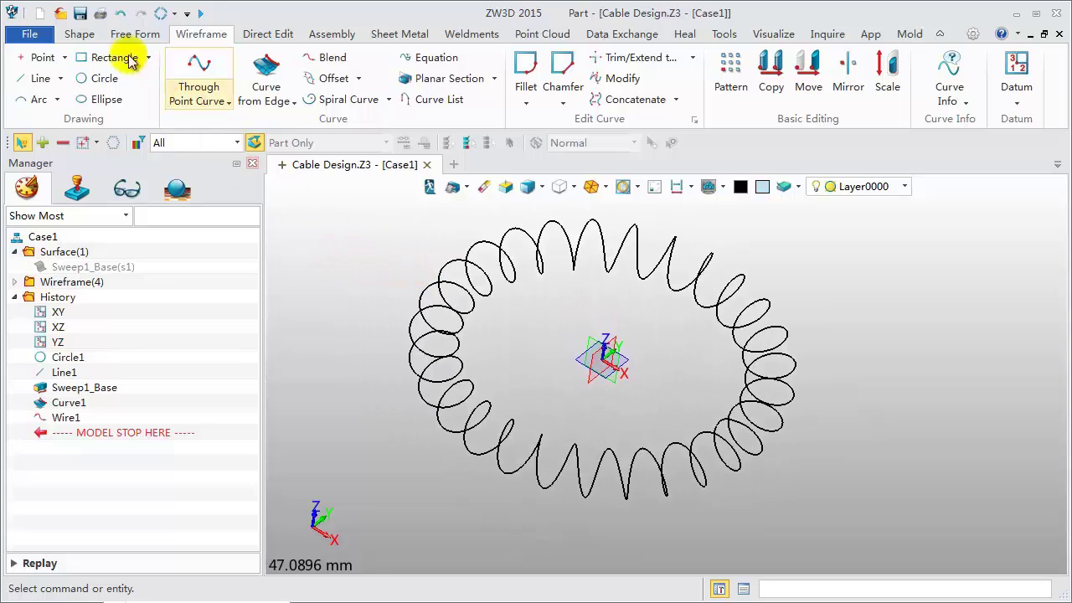
pyautogui.click(80, 34)
pyautogui.click(163, 80)
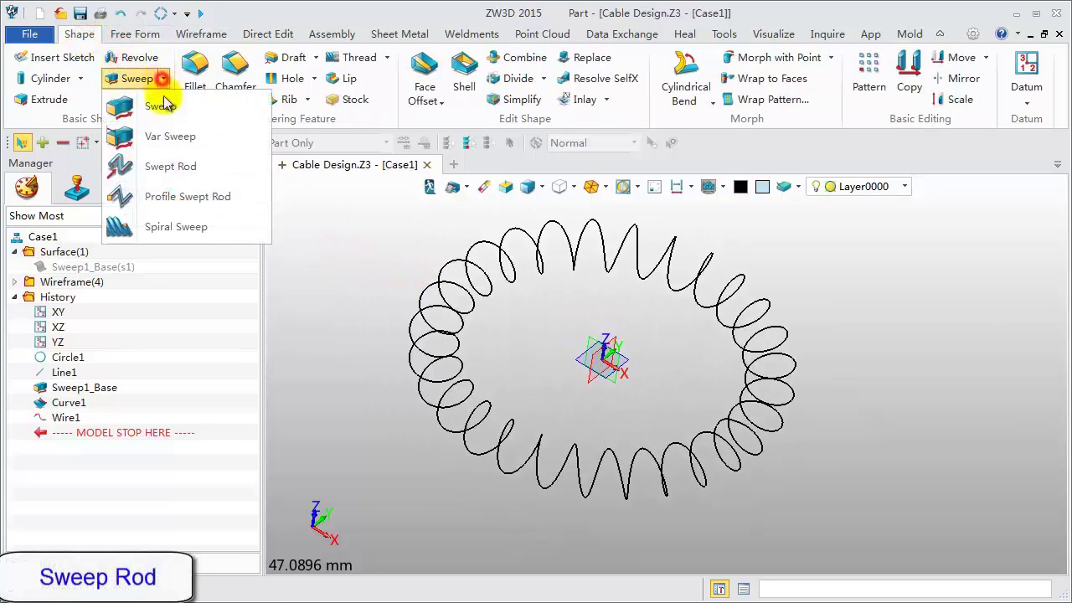
pyautogui.click(181, 166)
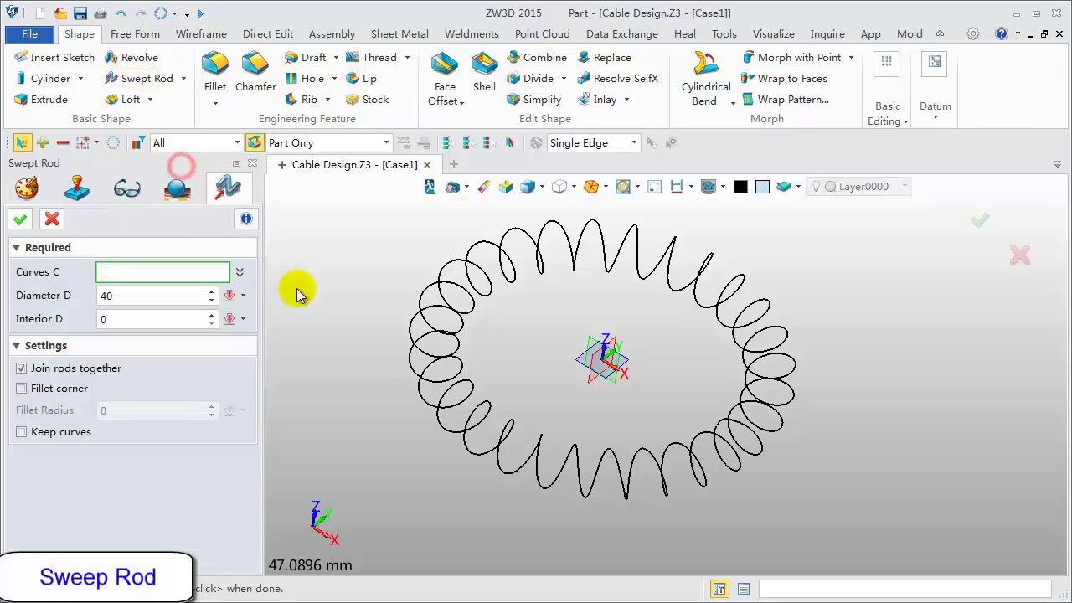
pyautogui.click(465, 290)
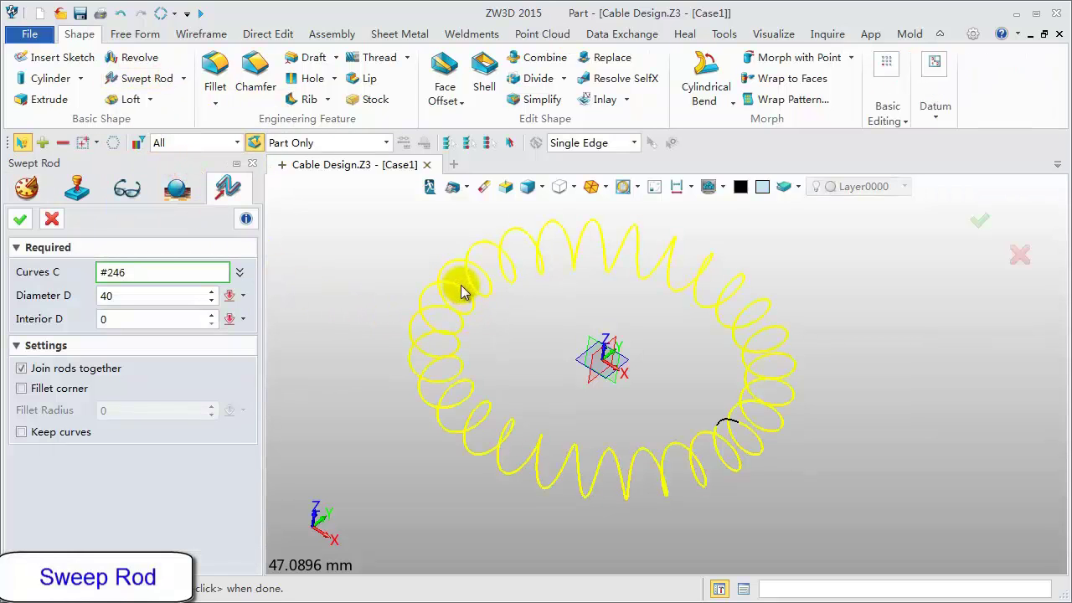
pyautogui.click(143, 295)
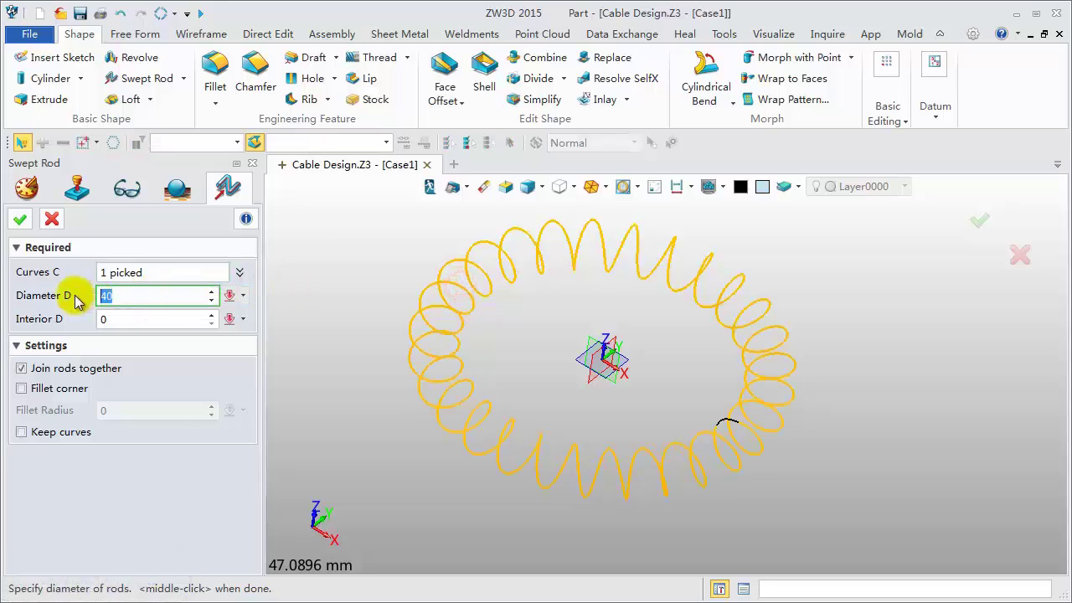
pyautogui.write('1.5')
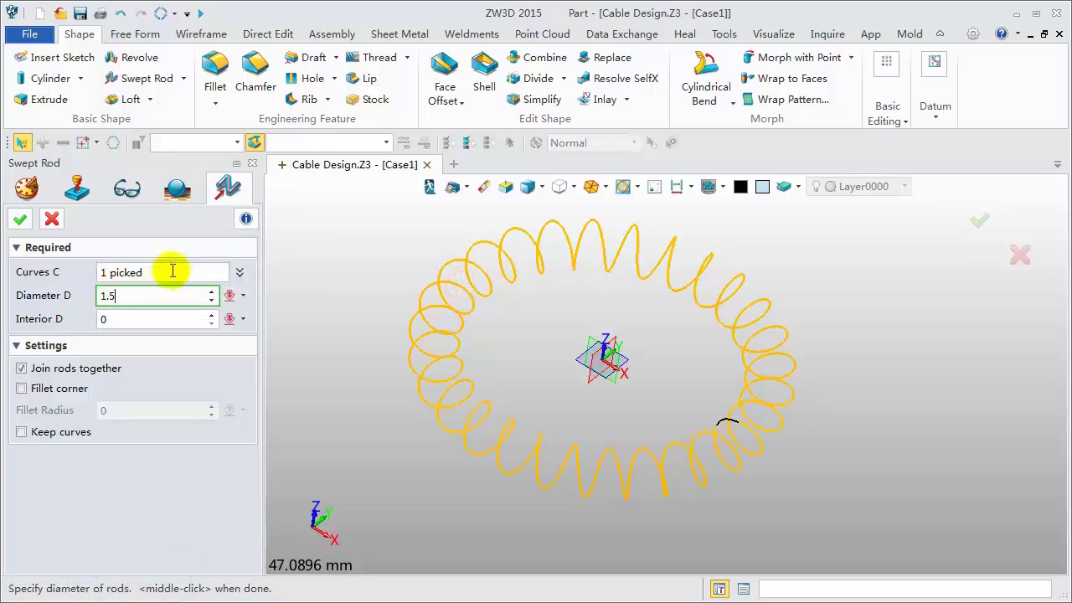
# Step: Add the short blend curve to the swept rod's path and create the rod in orange
pyautogui.click(163, 272)
pyautogui.click(728, 428)
pyautogui.click(729, 423)
pyautogui.click(763, 186)
pyautogui.click(834, 218)
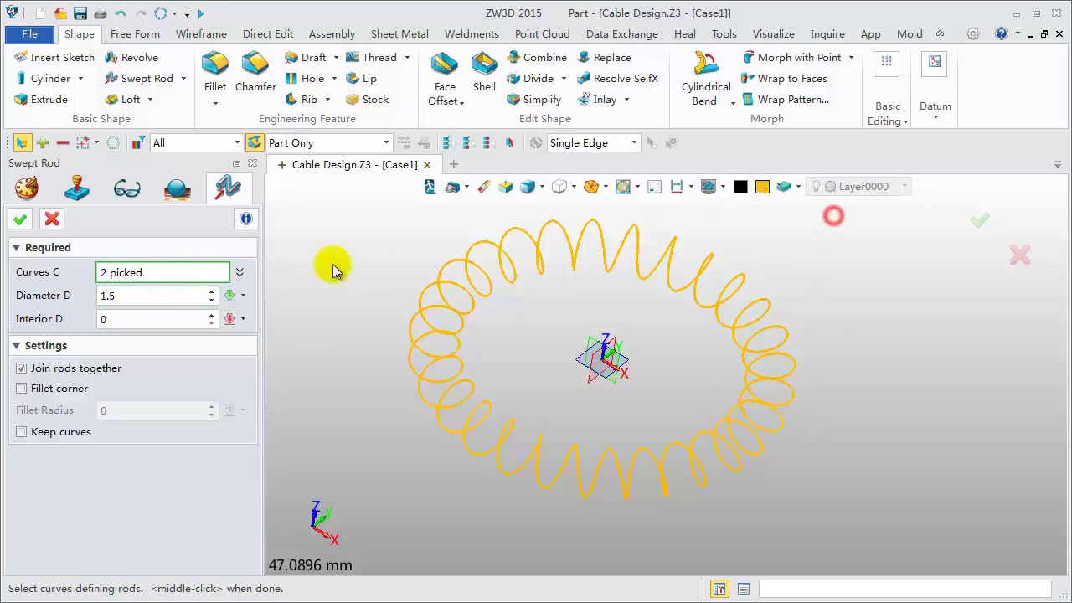
pyautogui.click(20, 219)
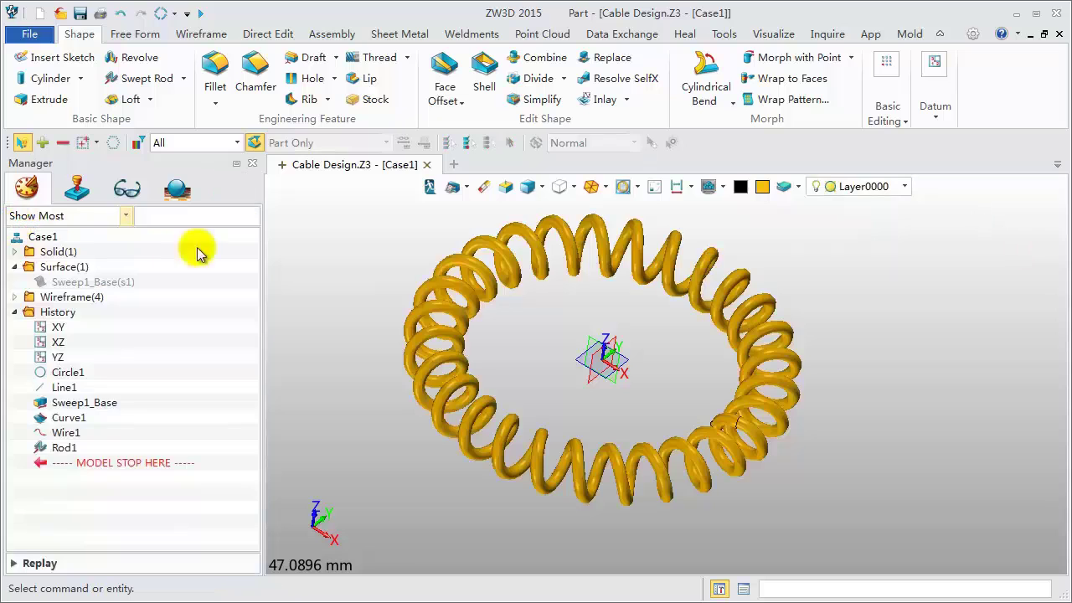
# Step: Create a new default part named Case2 in the Cable Design file
pyautogui.moveTo(343, 256)
pyautogui.mouseDown(button='middle')
pyautogui.moveTo(342, 274)
pyautogui.moveTo(342, 263)
pyautogui.mouseUp(button='middle')
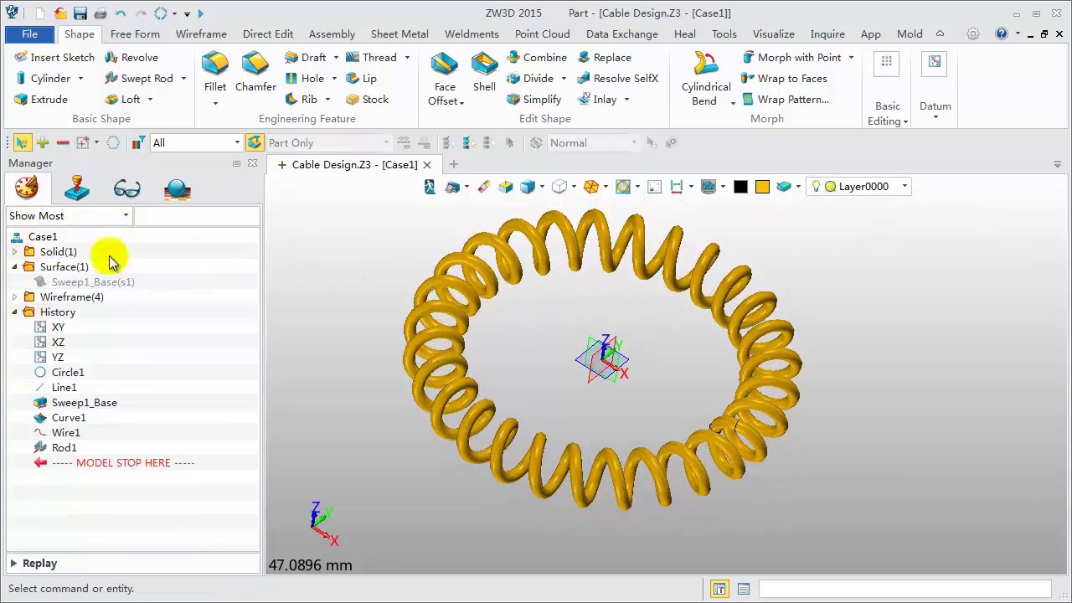
pyautogui.click(16, 252)
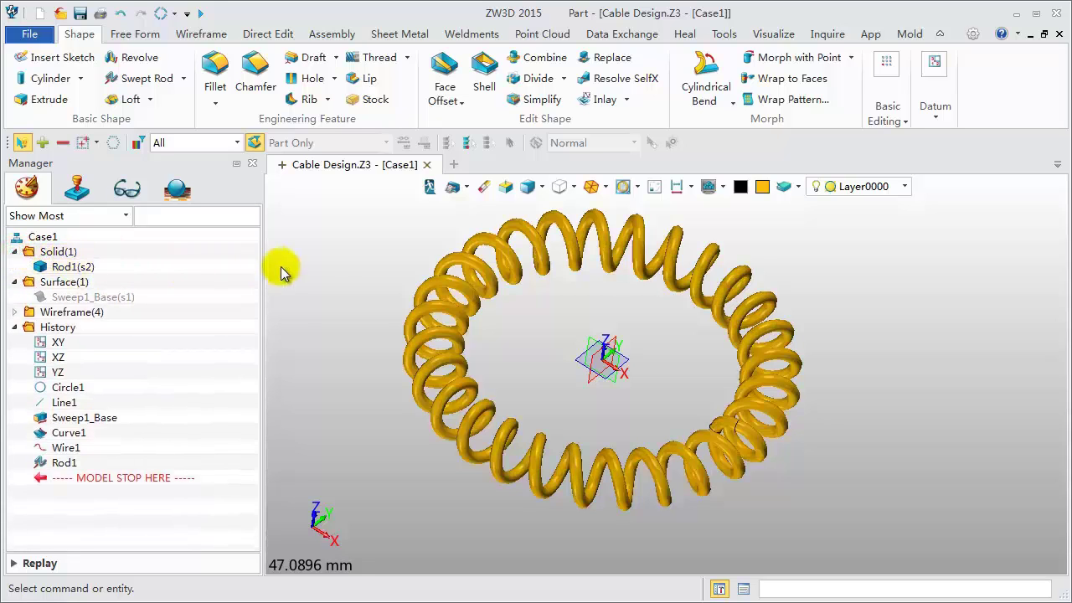
pyautogui.moveTo(280, 266); pyautogui.dragTo(348, 287, button='middle')
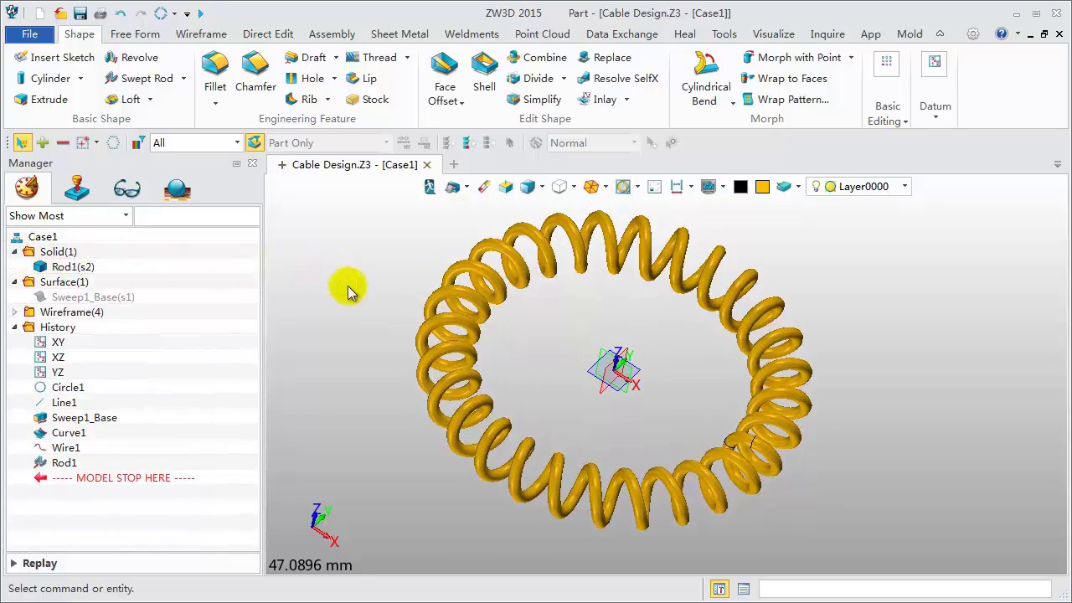
pyautogui.click(282, 169)
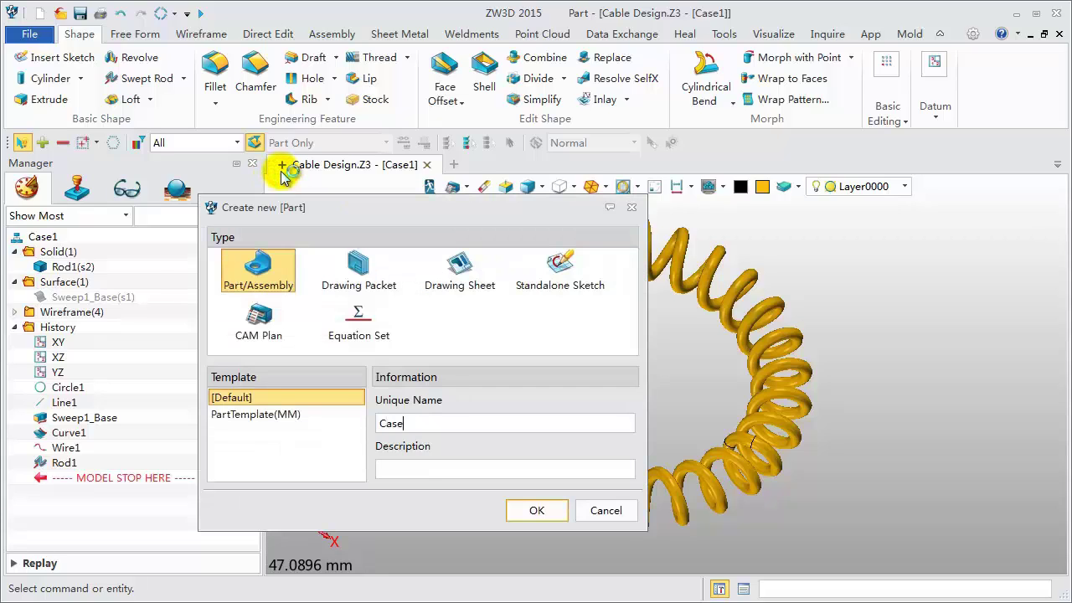
pyautogui.press('Return')
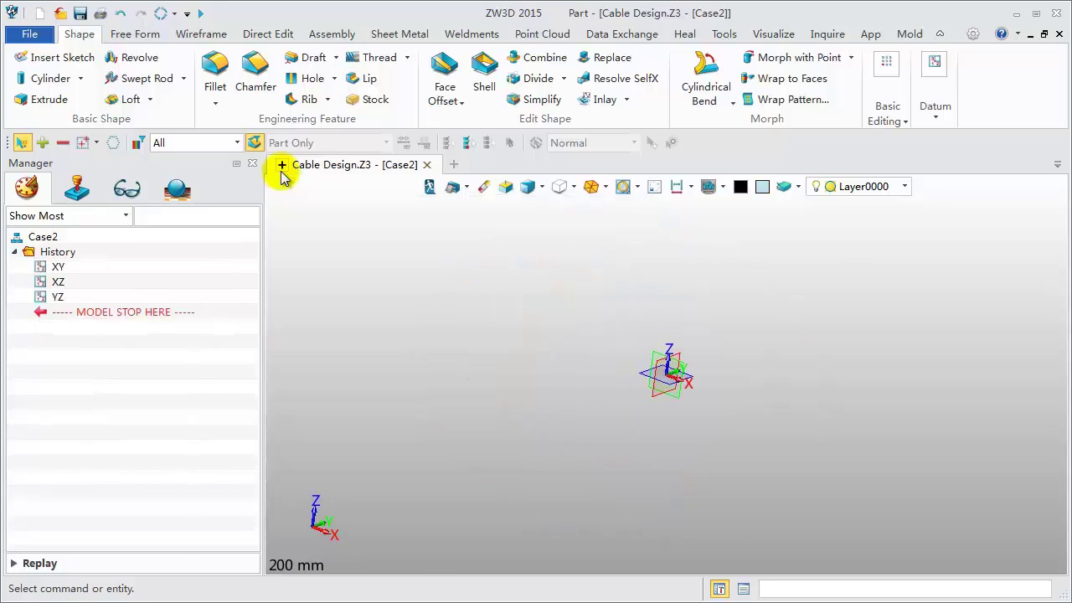
# Step: Create a cylinder centred at the origin (0,0,0) with a radius of 30 mm and a length of 8 mm
pyautogui.click(50, 77)
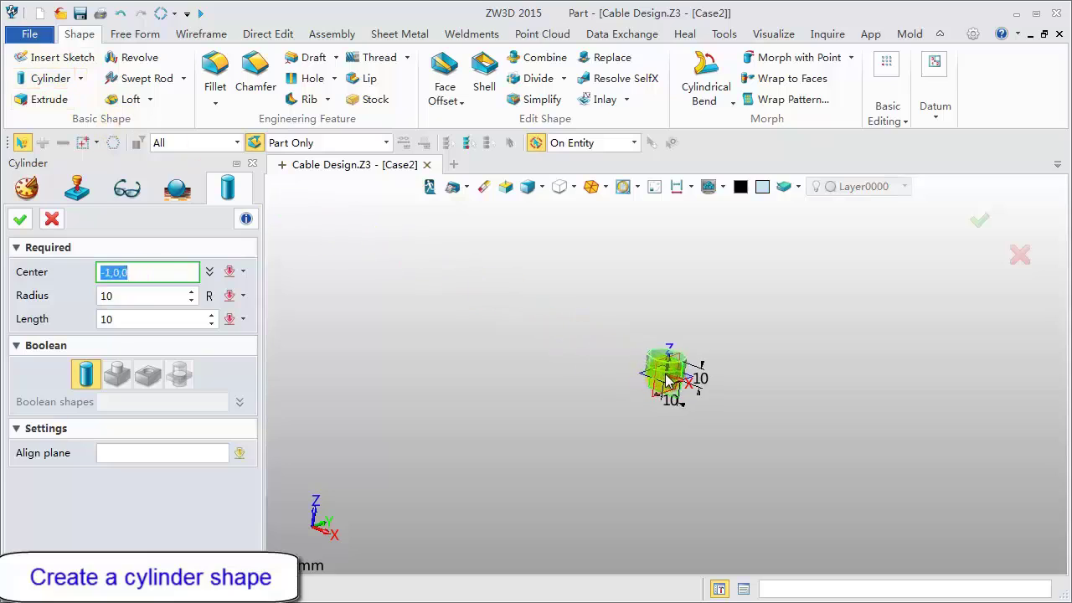
pyautogui.click(670, 379)
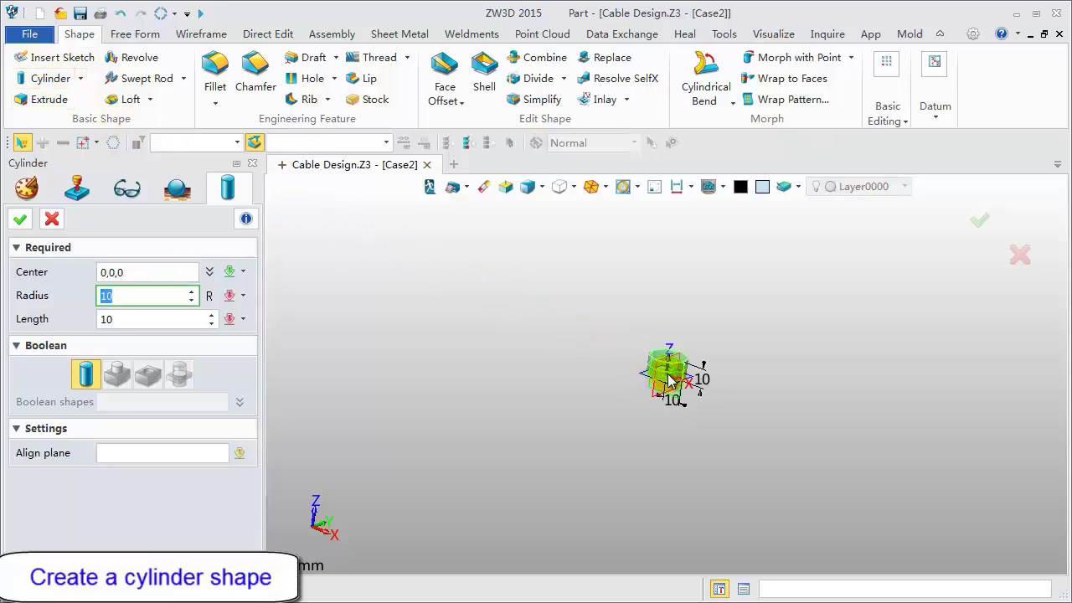
pyautogui.press('Return')
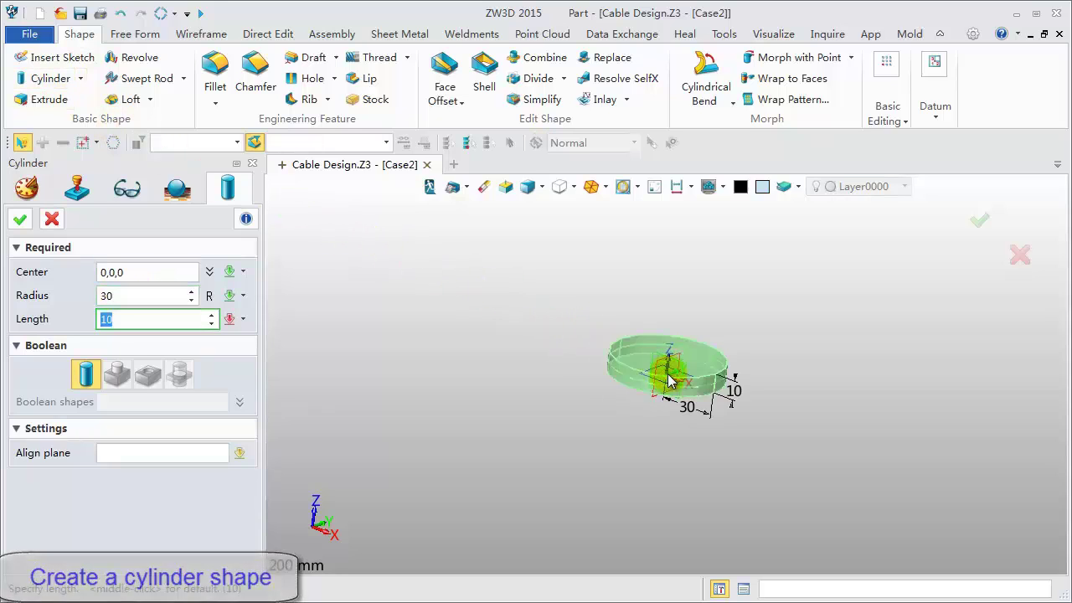
pyautogui.write('8')
pyautogui.press('Return')
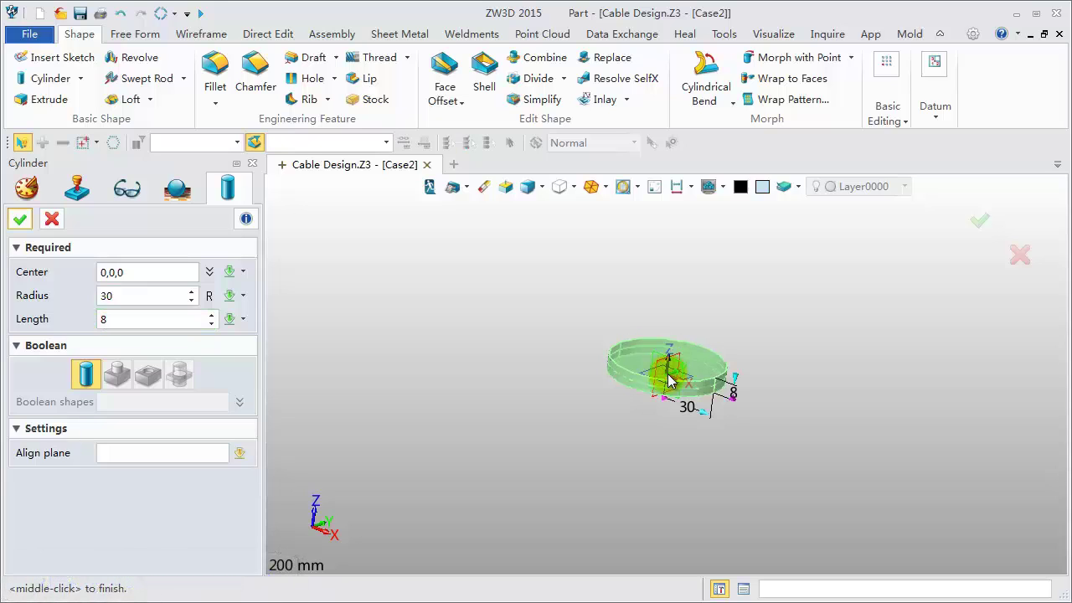
pyautogui.middleClick(670, 380)
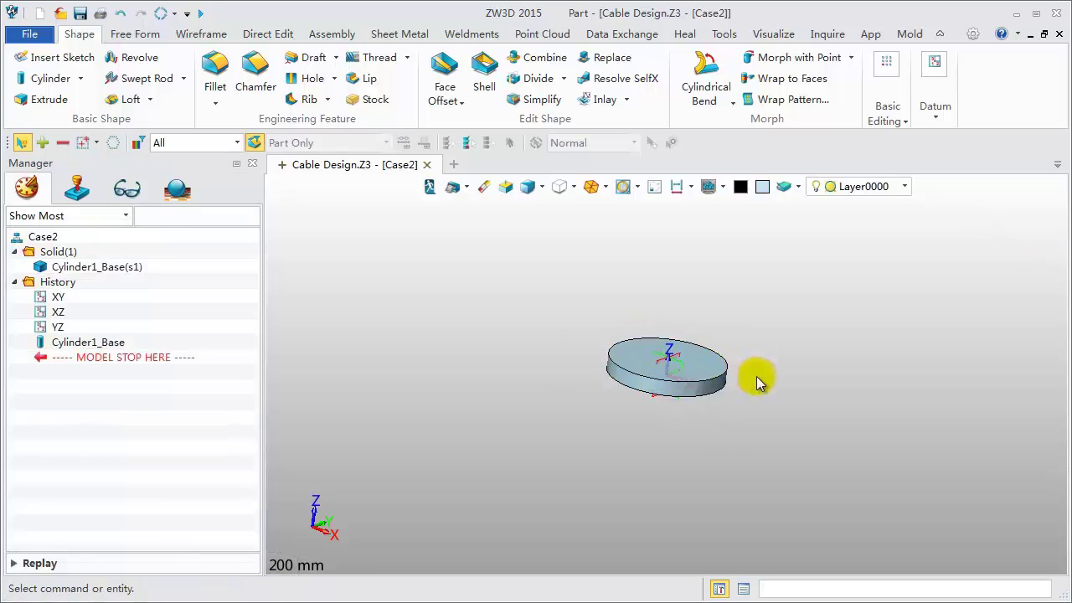
# Step: Shell the cylinder with a thickness of -6 mm, opening its upper and lower faces to form a ring
pyautogui.scroll(3, 756, 378)
pyautogui.scroll(2, 512, 416)
pyautogui.moveTo(511, 417); pyautogui.dragTo(460, 425, button='middle')
pyautogui.click(484, 82)
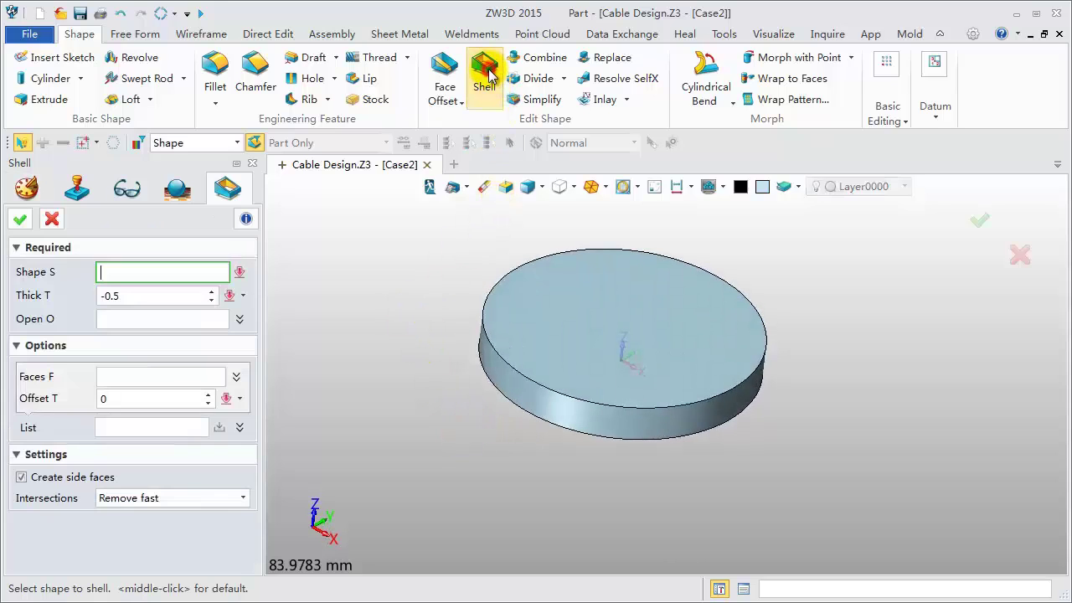
pyautogui.click(494, 353)
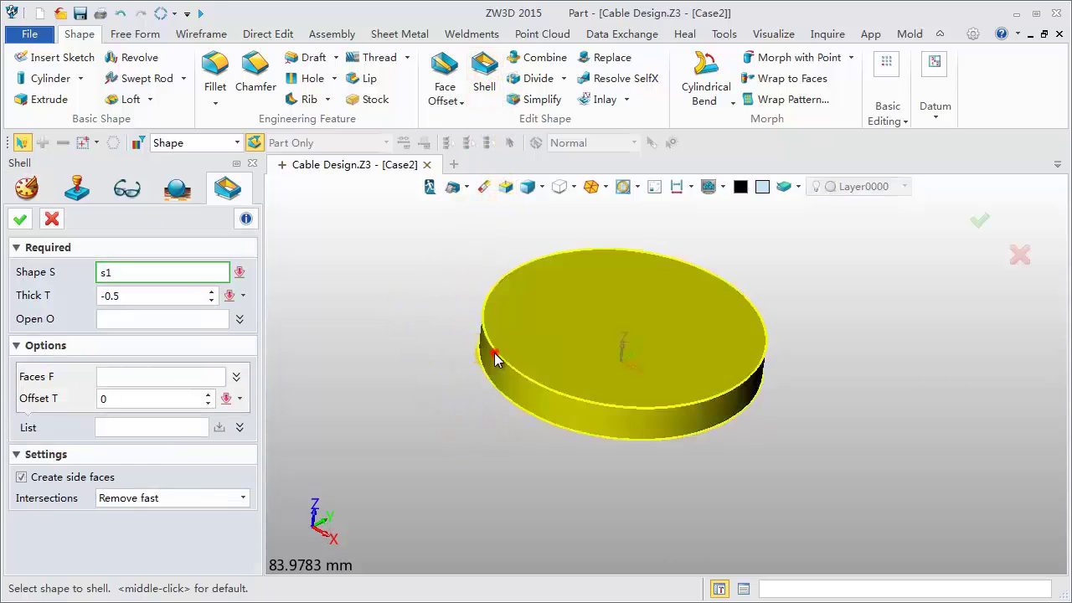
pyautogui.write('-6')
pyautogui.press('Return')
pyautogui.click(584, 345)
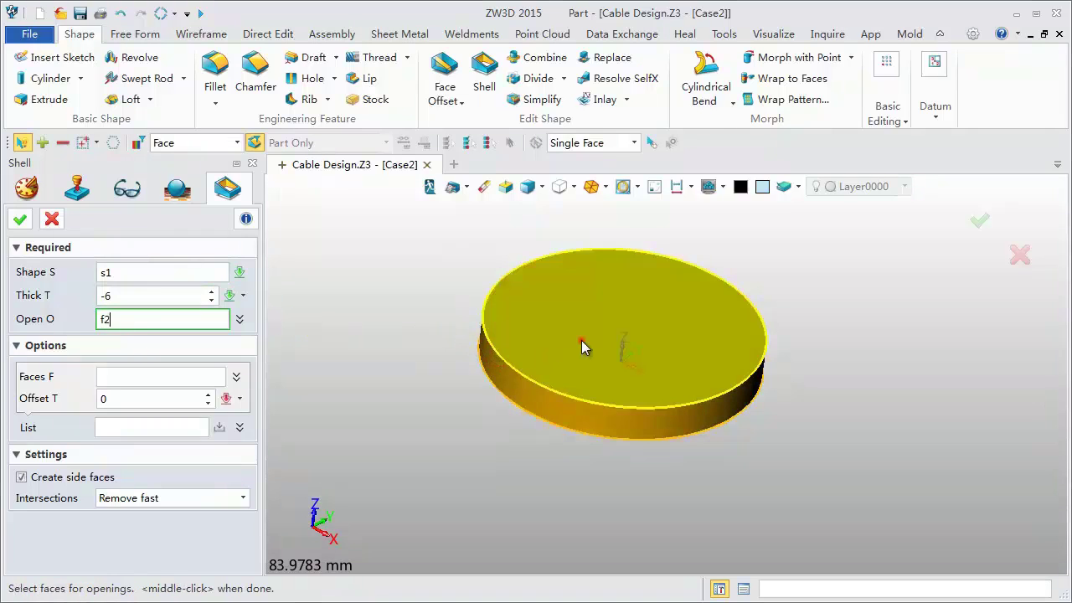
pyautogui.moveTo(577, 436); pyautogui.dragTo(585, 376, button='right')
pyautogui.click(585, 376)
pyautogui.moveTo(469, 363); pyautogui.dragTo(427, 425, button='right')
pyautogui.click(20, 219)
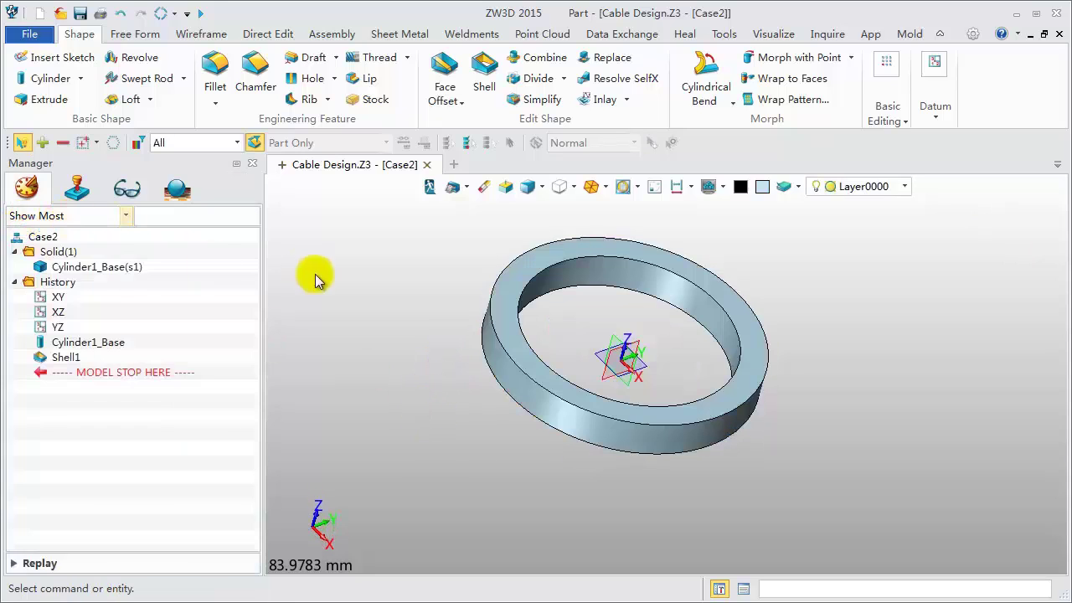
# Step: Create intersection curves between the ring solid and the XZ datum plane, trimmed to the face boundaries
pyautogui.moveTo(398, 288); pyautogui.dragTo(409, 317, button='right')
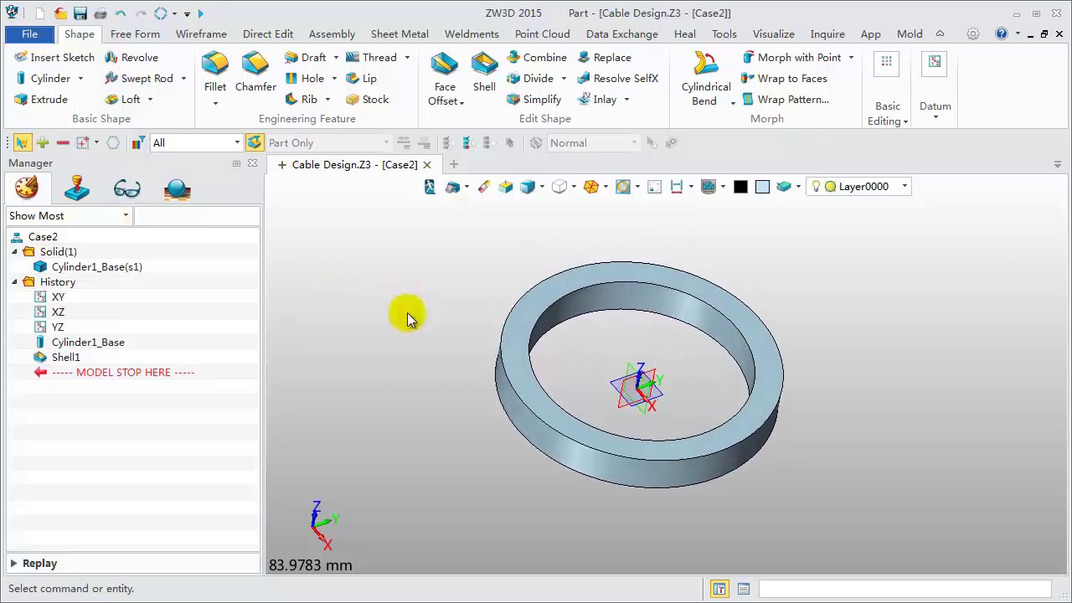
pyautogui.click(201, 34)
pyautogui.click(278, 100)
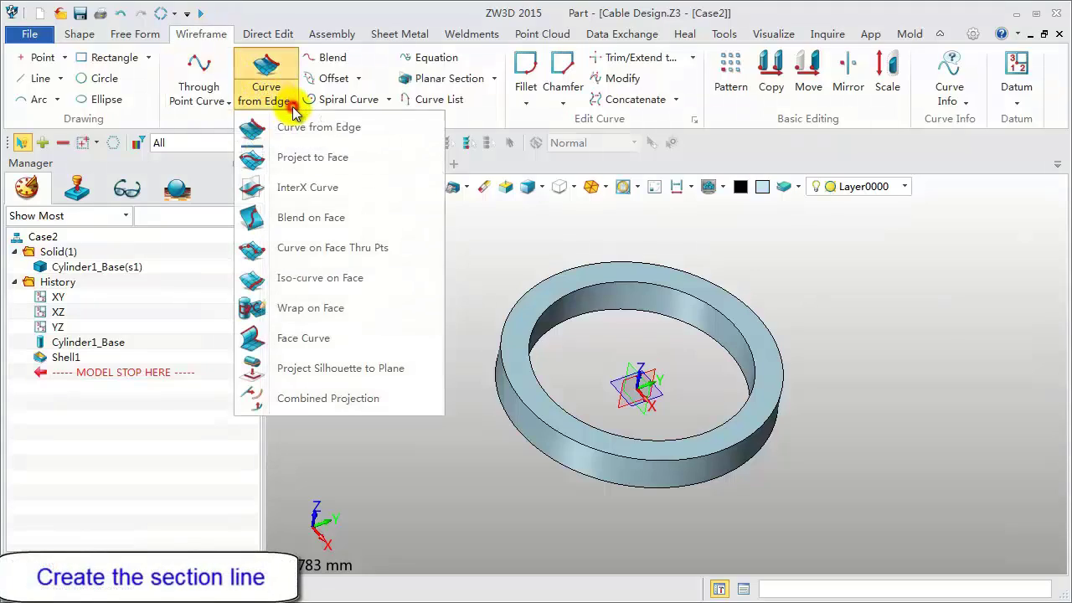
pyautogui.click(294, 191)
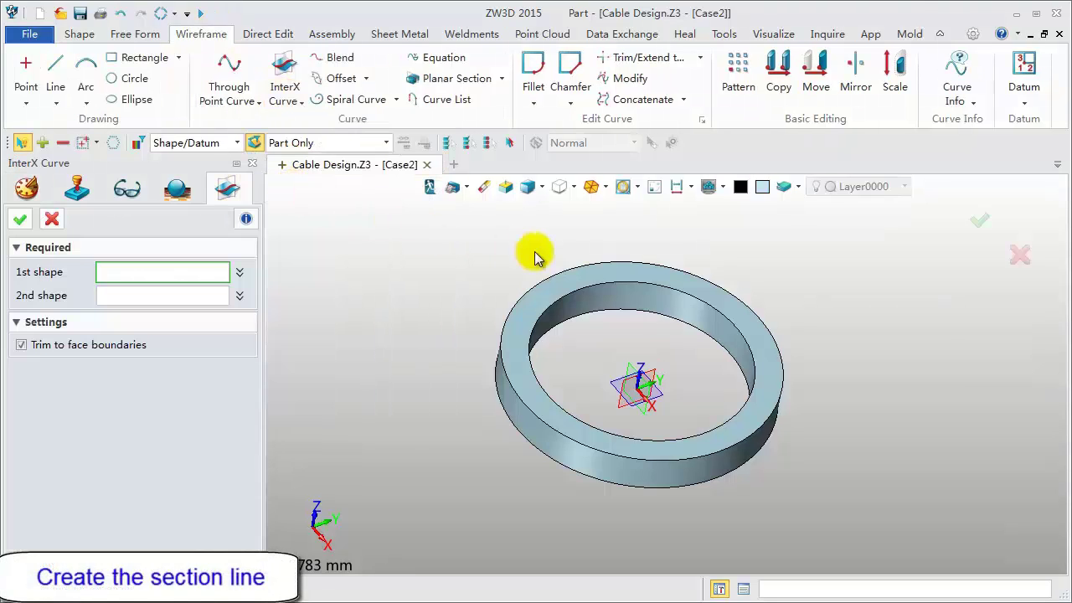
pyautogui.click(561, 280)
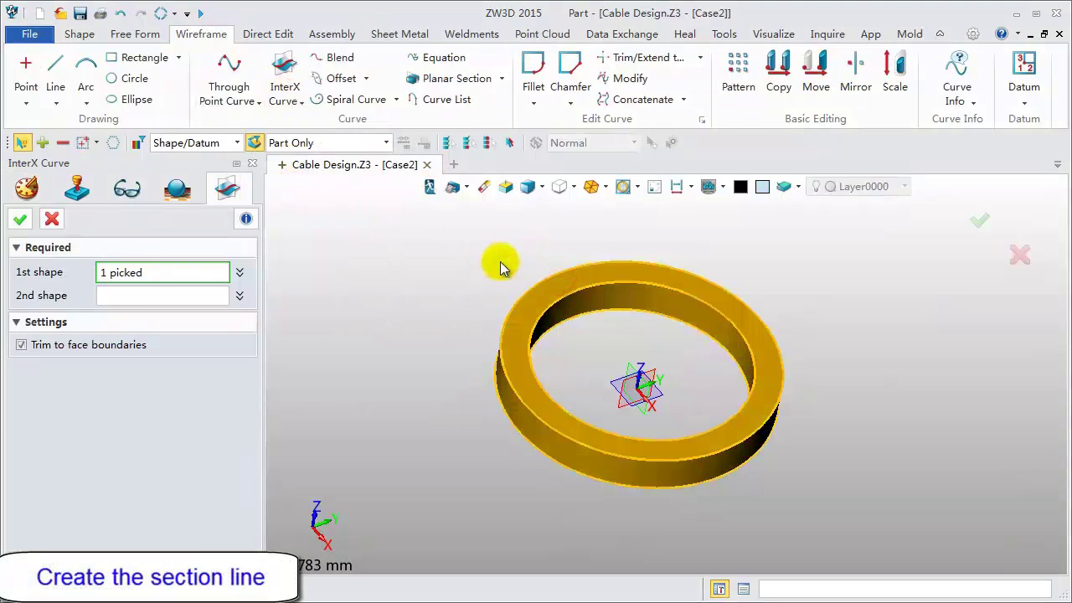
pyautogui.click(651, 394)
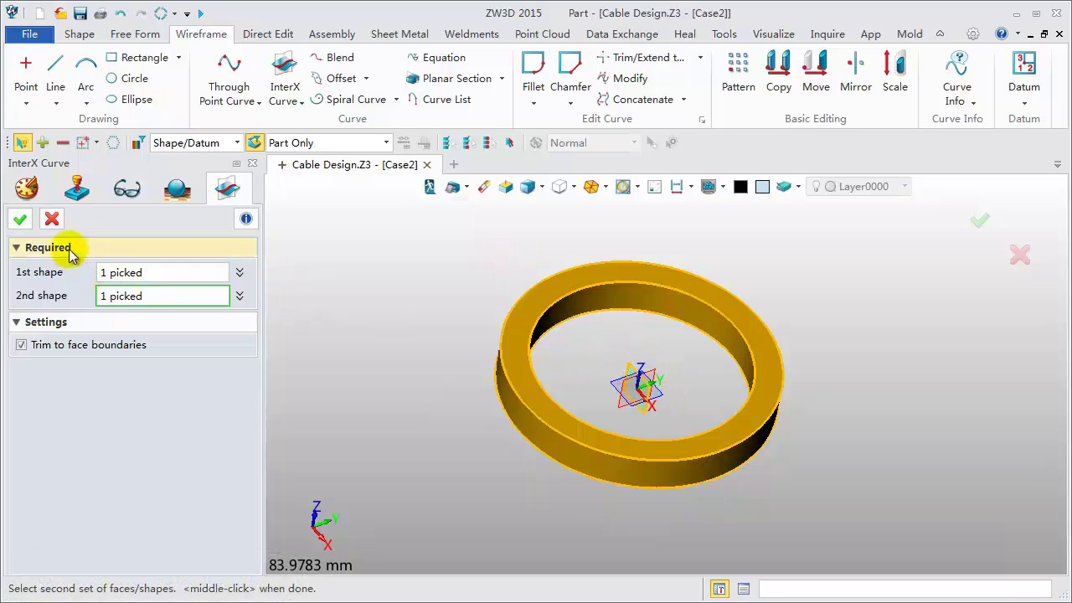
pyautogui.click(21, 220)
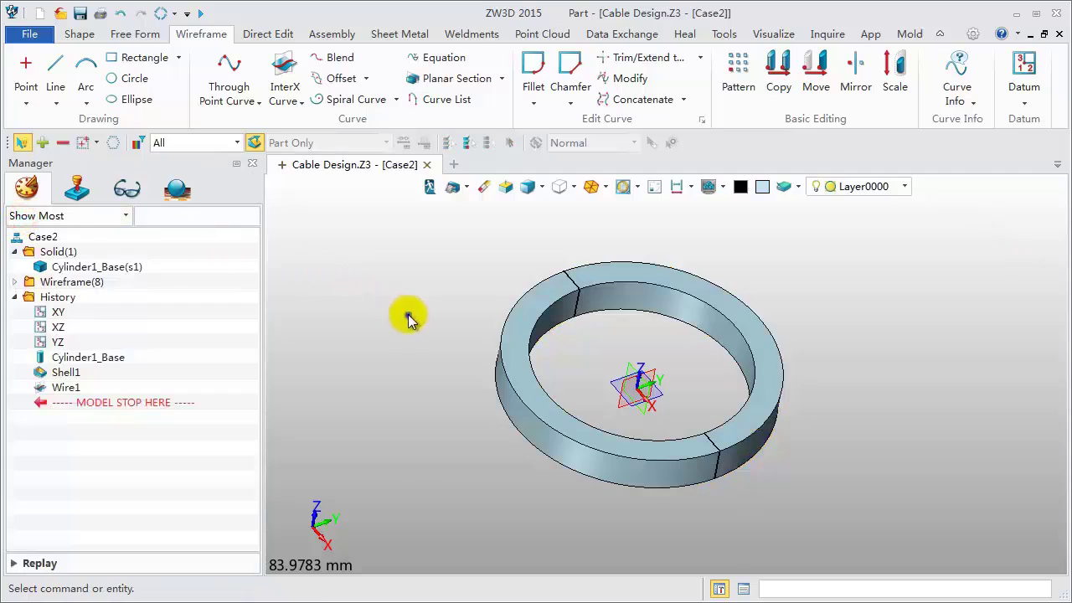
# Step: Fillet the ring's four circular edges, inner and outer on both faces, with a radius of 1 mm
pyautogui.moveTo(411, 314)
pyautogui.mouseDown(button='middle')
pyautogui.moveTo(407, 282)
pyautogui.moveTo(416, 309)
pyautogui.mouseUp(button='middle')
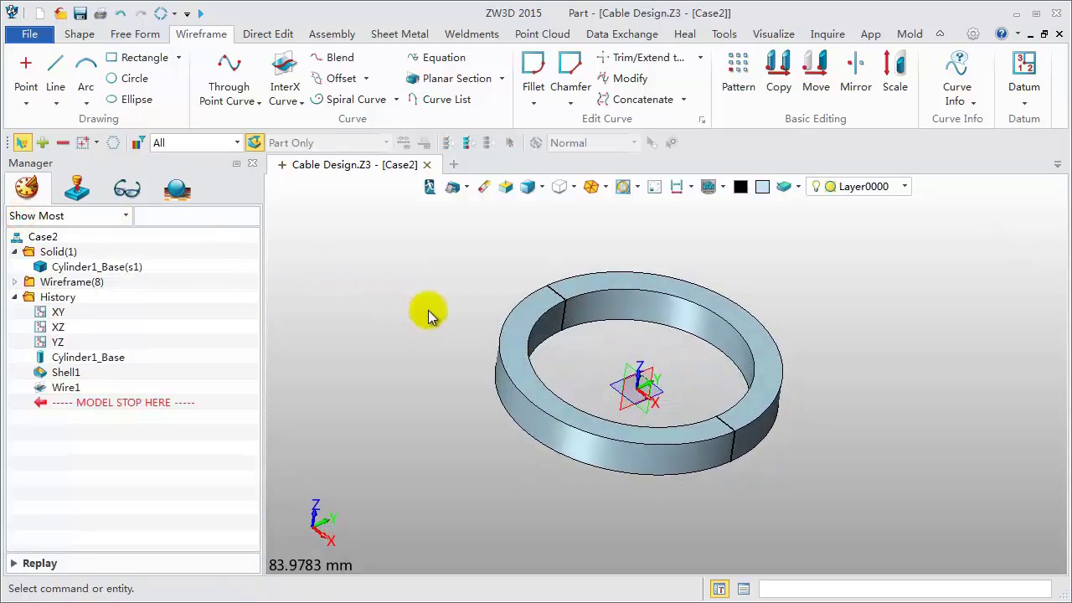
pyautogui.click(79, 35)
pyautogui.click(213, 67)
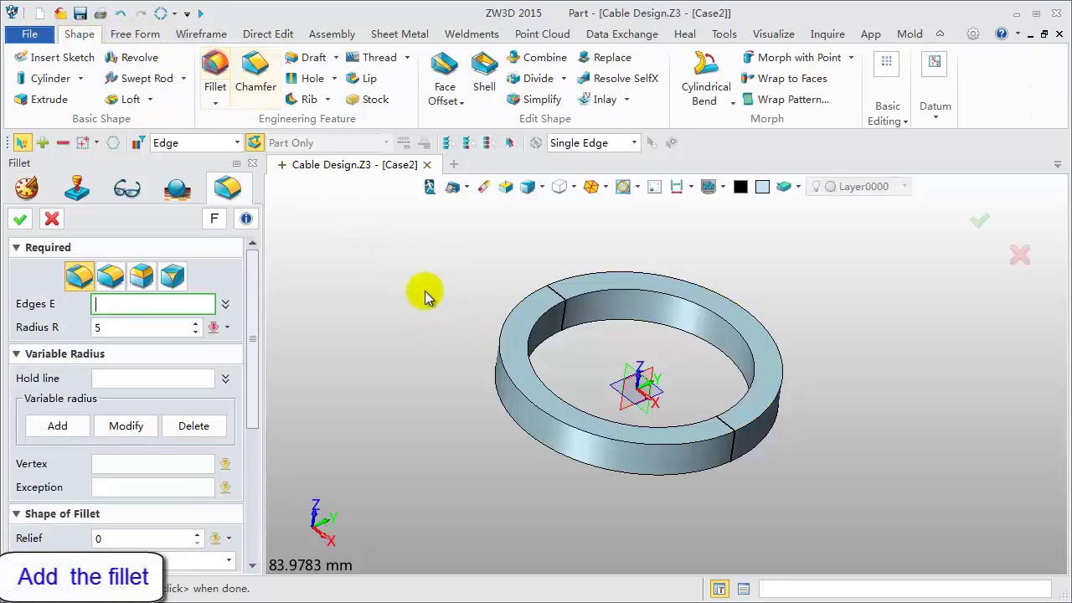
pyautogui.click(503, 339)
pyautogui.click(500, 342)
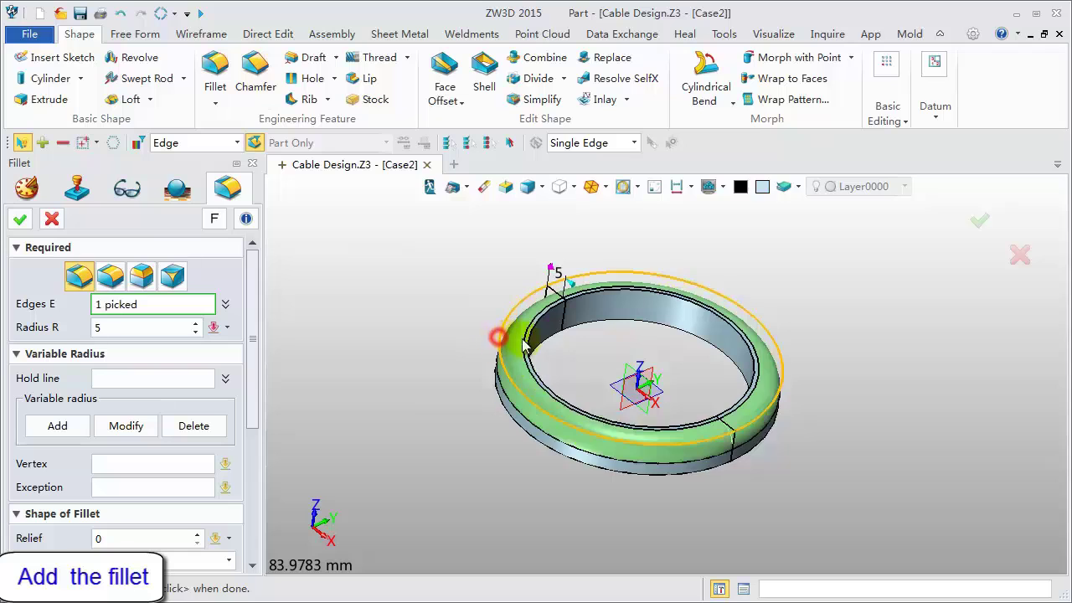
pyautogui.click(131, 329)
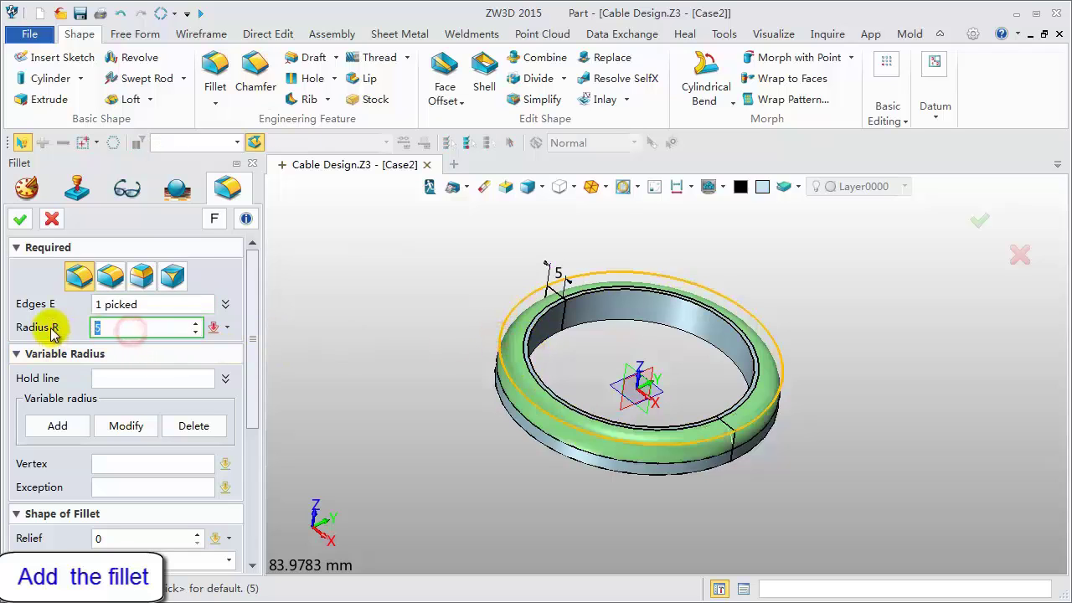
pyautogui.write('1')
pyautogui.click(142, 304)
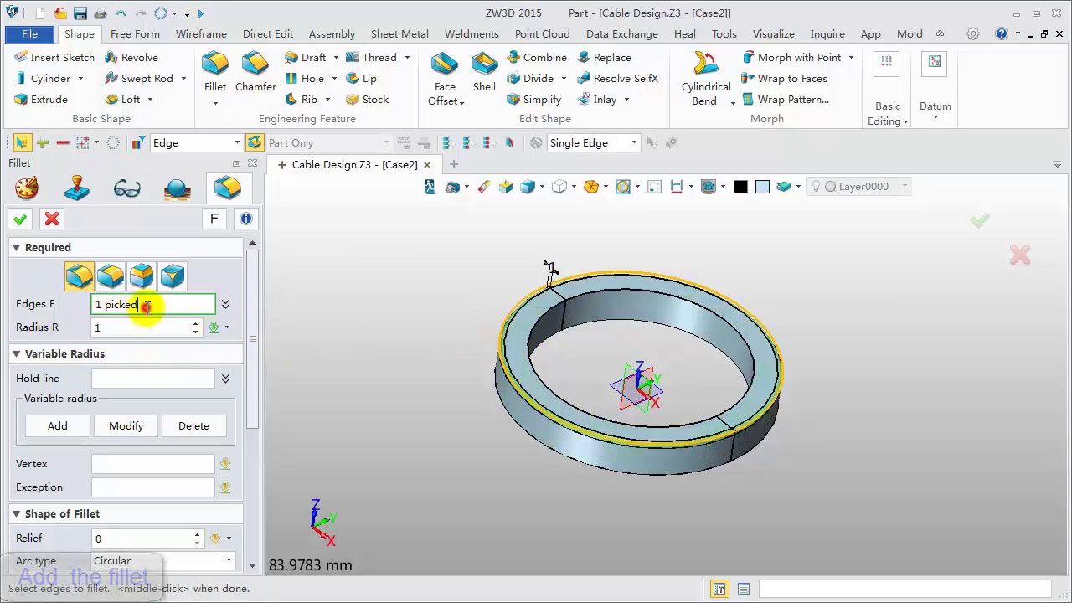
pyautogui.click(524, 334)
pyautogui.click(578, 333)
pyautogui.click(532, 434)
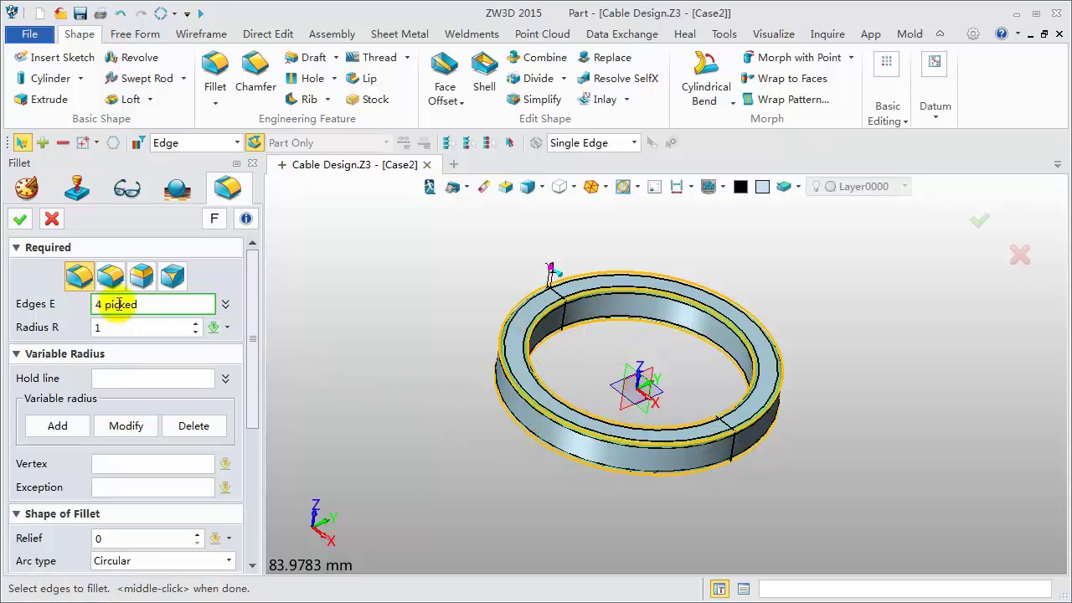
pyautogui.click(20, 219)
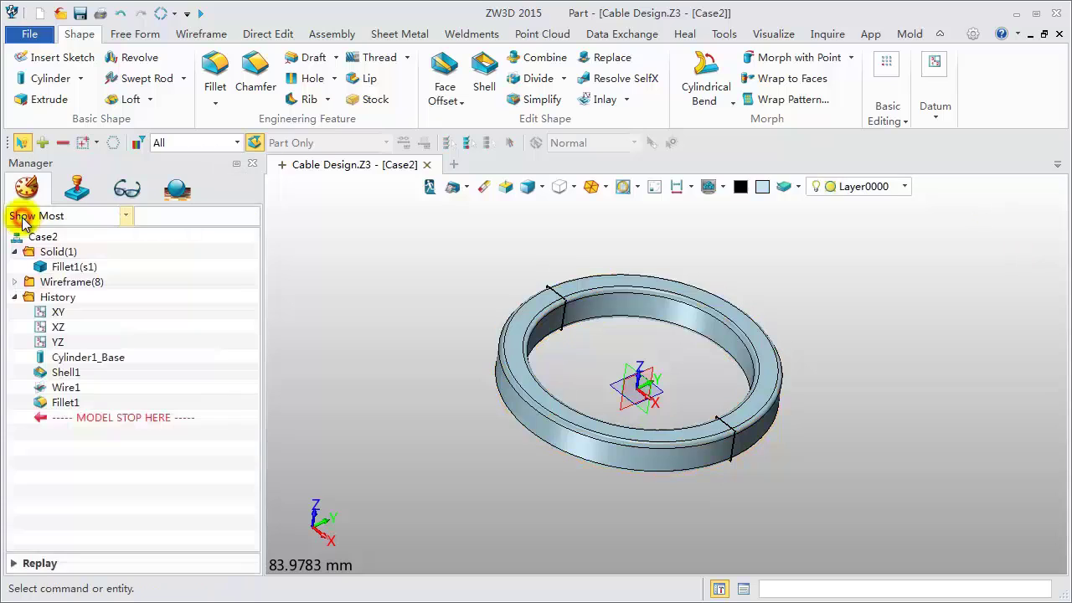
# Step: Hide the filleted ring solid so only the section curves and datum planes are displayed
pyautogui.click(72, 267)
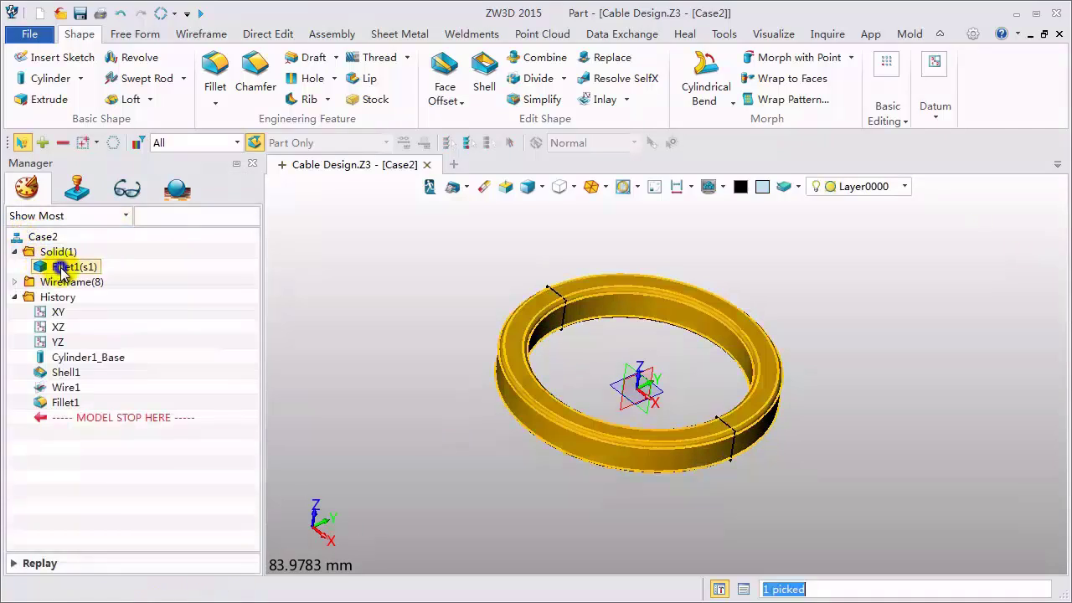
pyautogui.rightClick(69, 266)
pyautogui.click(108, 281)
pyautogui.scroll(3, 767, 466)
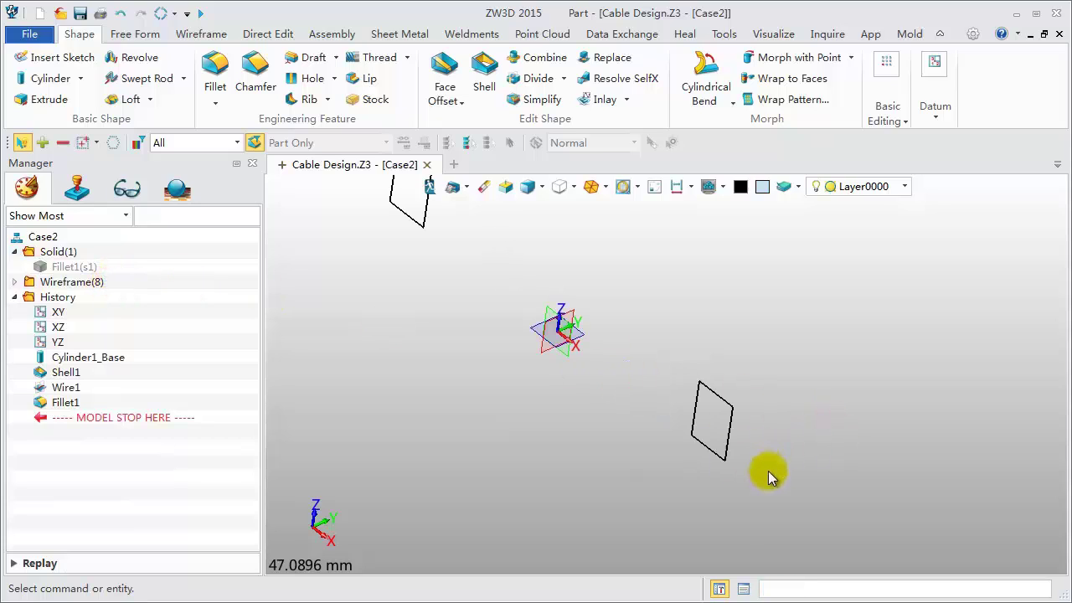
# Step: Offset the four section curves on the positive X side outward by 1 mm on the XZ datum plane
pyautogui.click(205, 33)
pyautogui.click(335, 78)
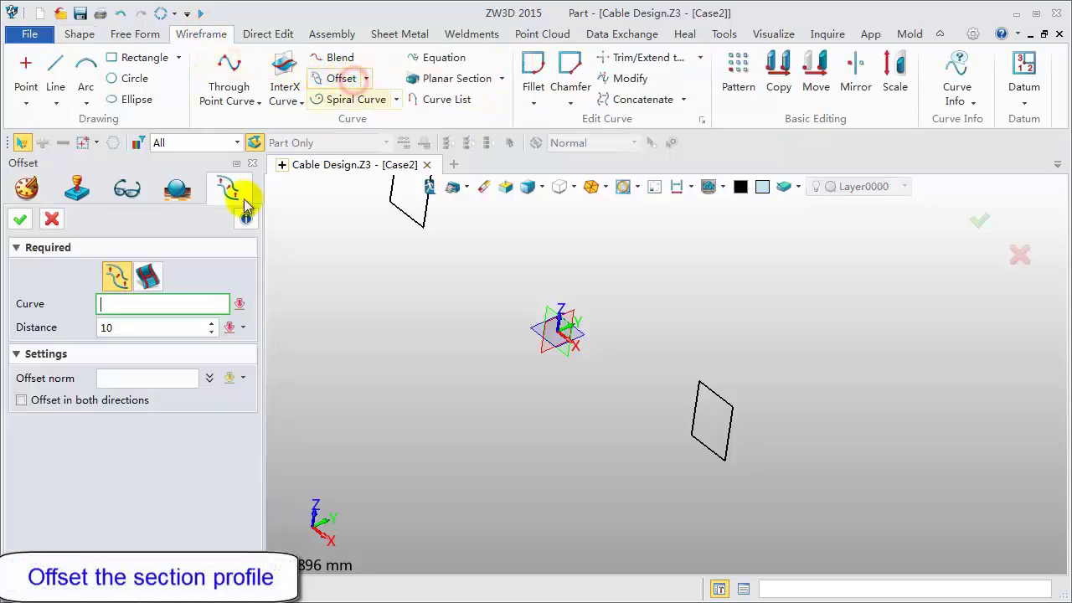
pyautogui.click(151, 275)
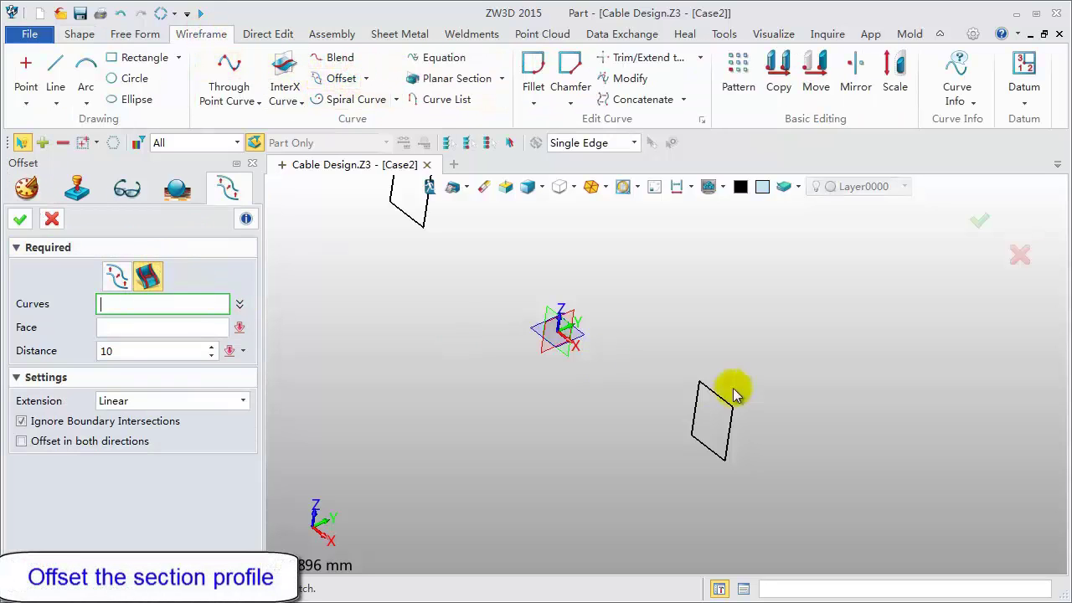
pyautogui.moveTo(676, 360); pyautogui.dragTo(748, 479)
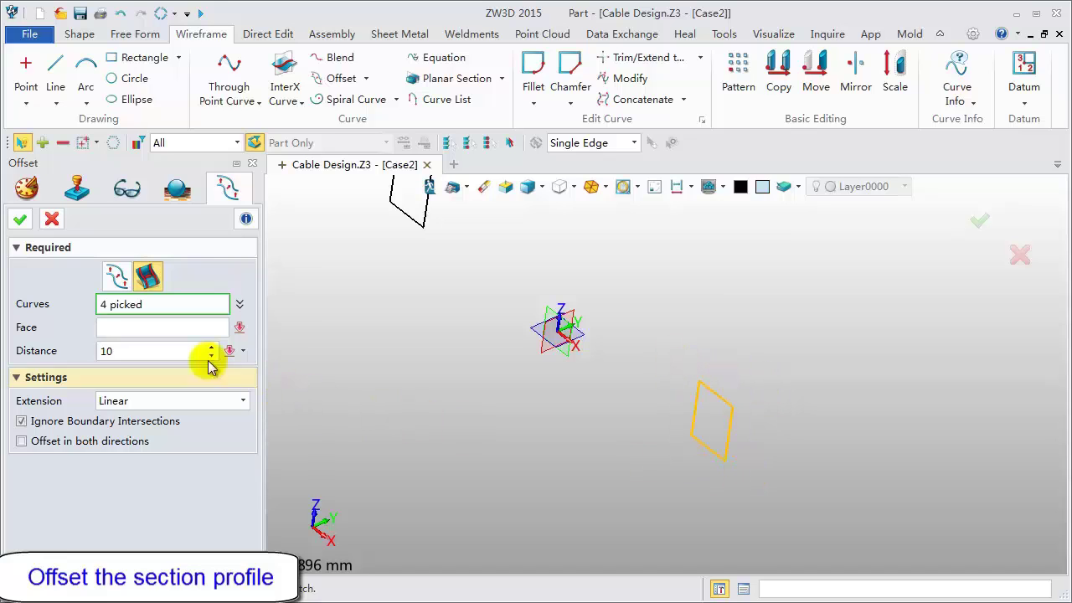
pyautogui.click(159, 328)
pyautogui.click(561, 343)
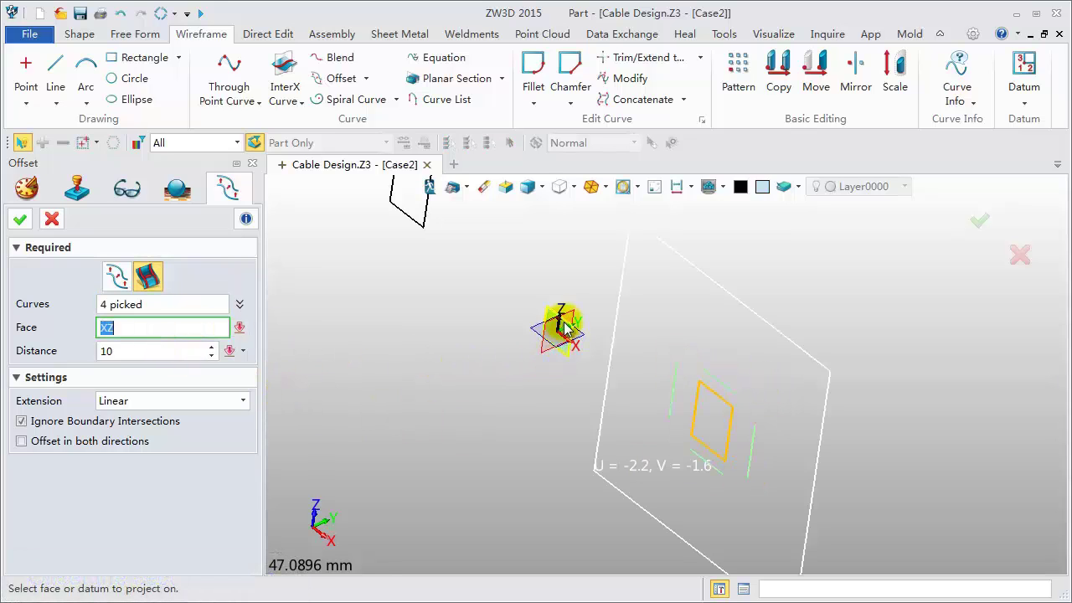
pyautogui.click(560, 325)
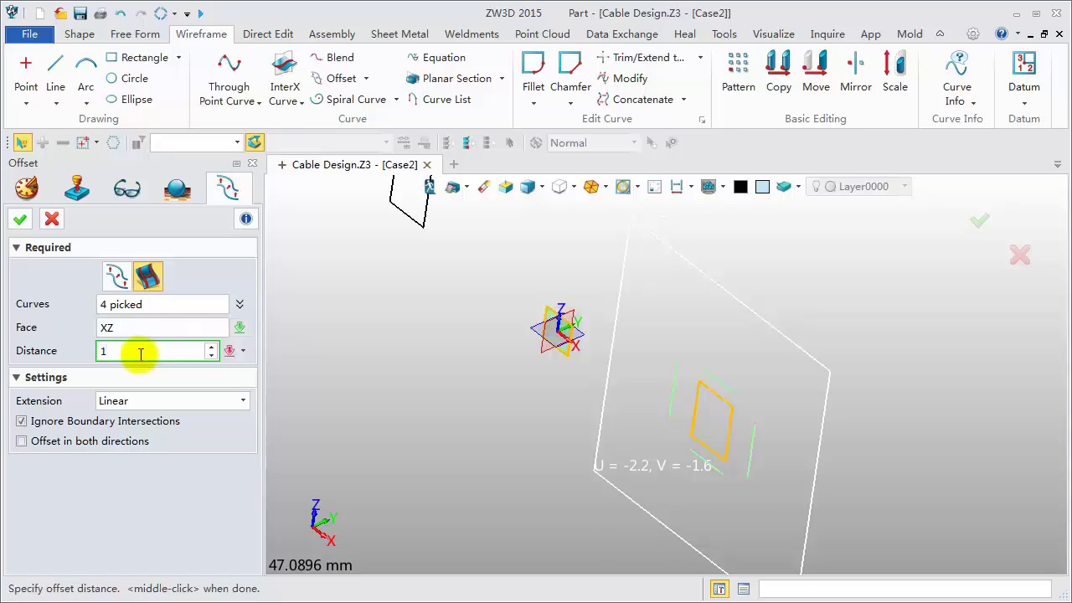
pyautogui.write('1')
pyautogui.press('Return')
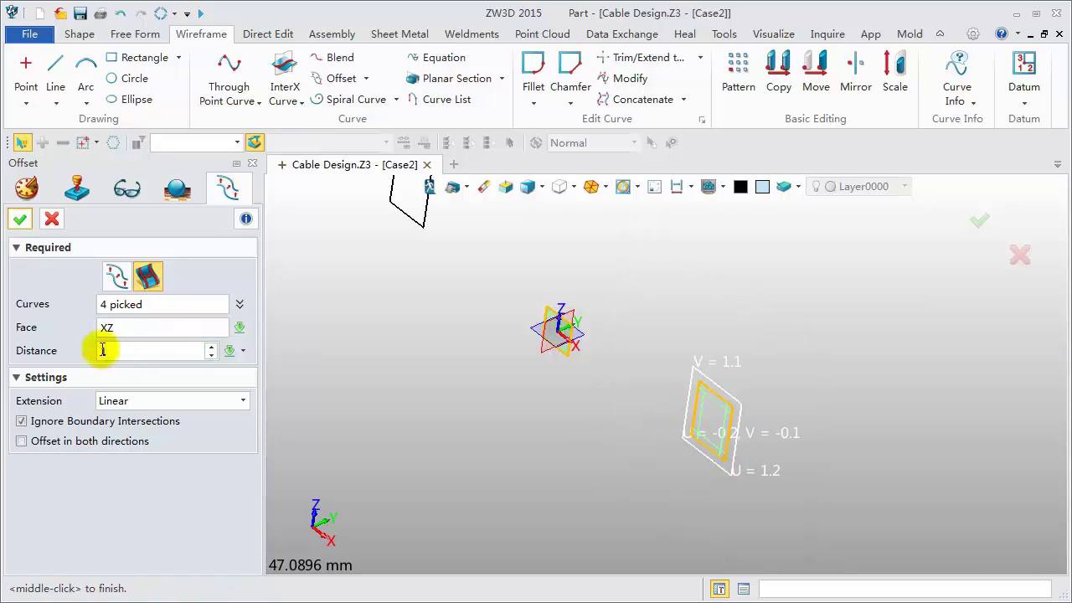
pyautogui.click(102, 350)
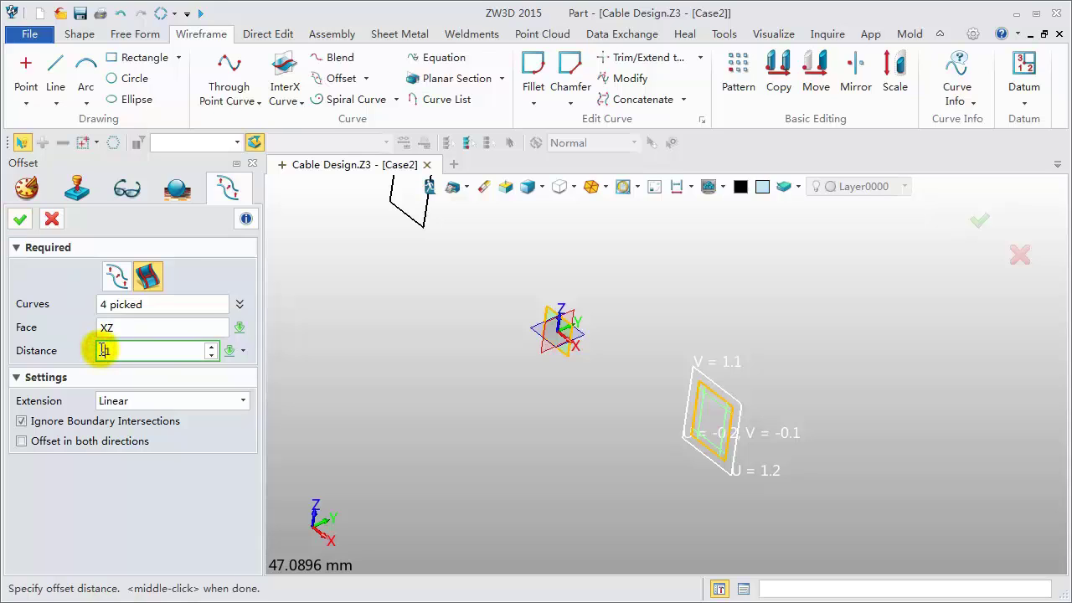
pyautogui.press('Return')
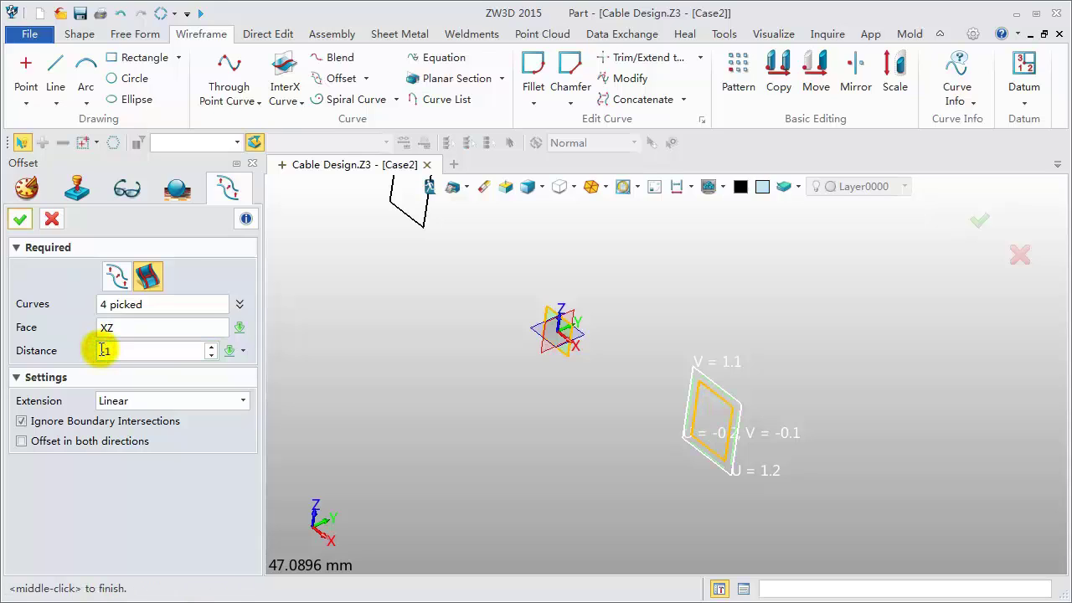
pyautogui.click(20, 219)
# Step: Hide the original section curves inside the offset profile
pyautogui.scroll(2, 746, 486)
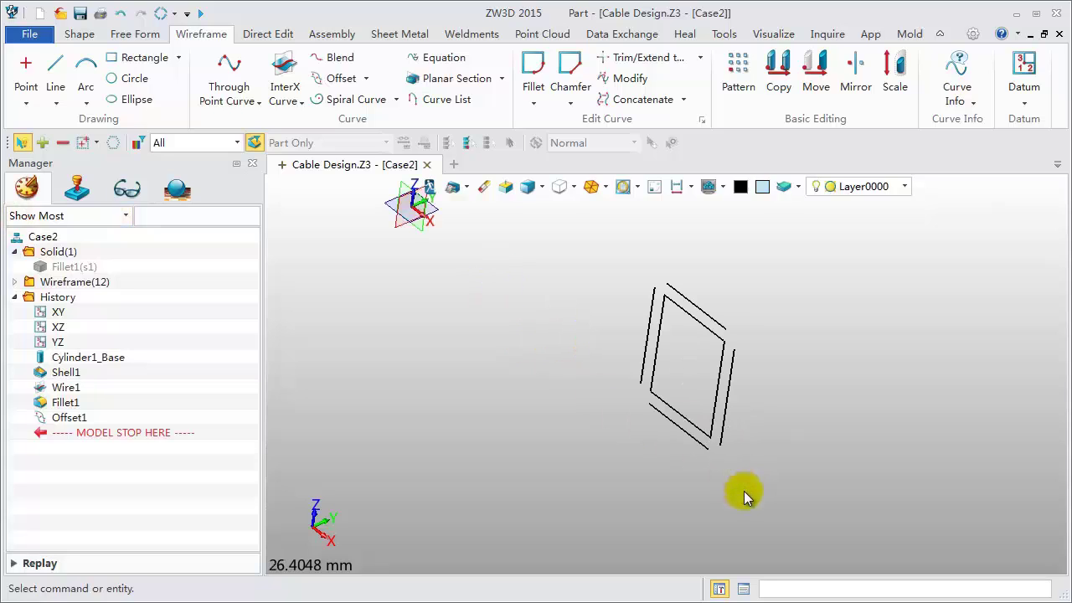
pyautogui.click(714, 346)
pyautogui.rightClick(717, 340)
pyautogui.click(748, 352)
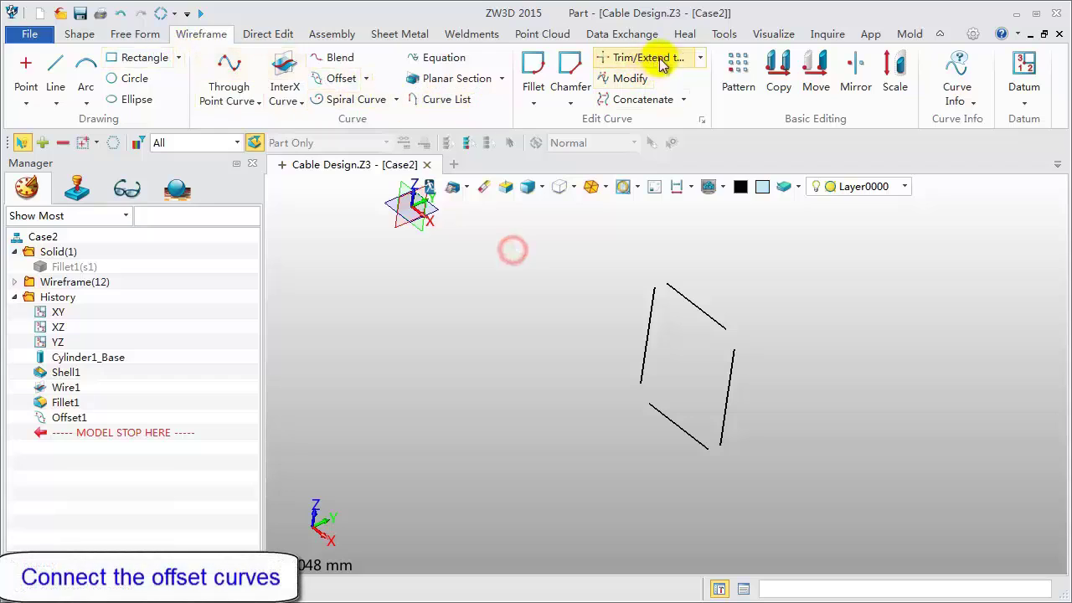
# Step: Join the four offset curves into a closed profile by trimming and extending each adjacent pair to a corner
pyautogui.click(697, 59)
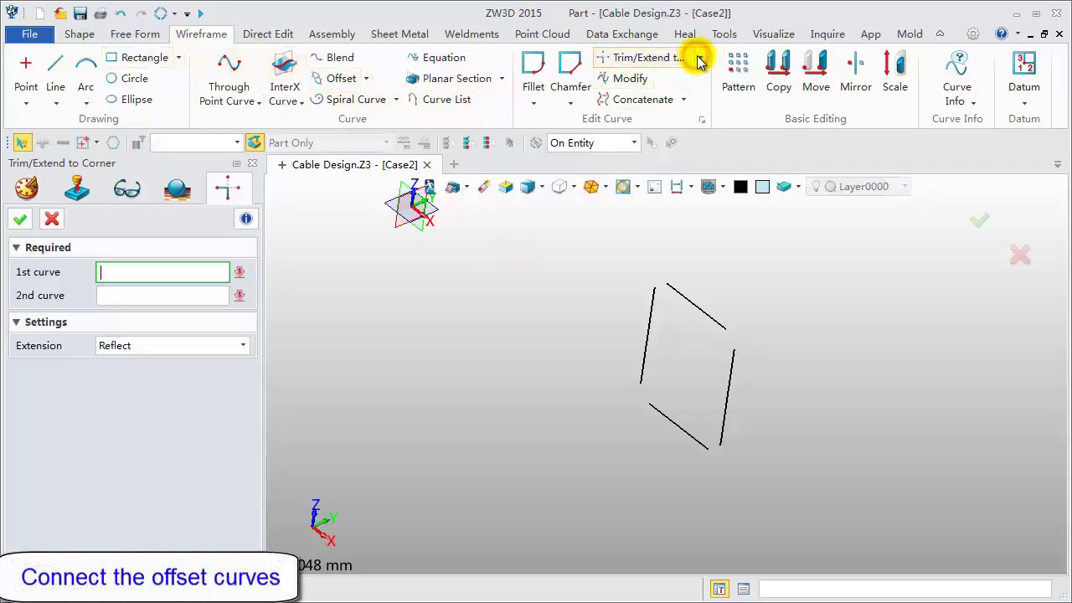
pyautogui.click(712, 317)
pyautogui.click(733, 355)
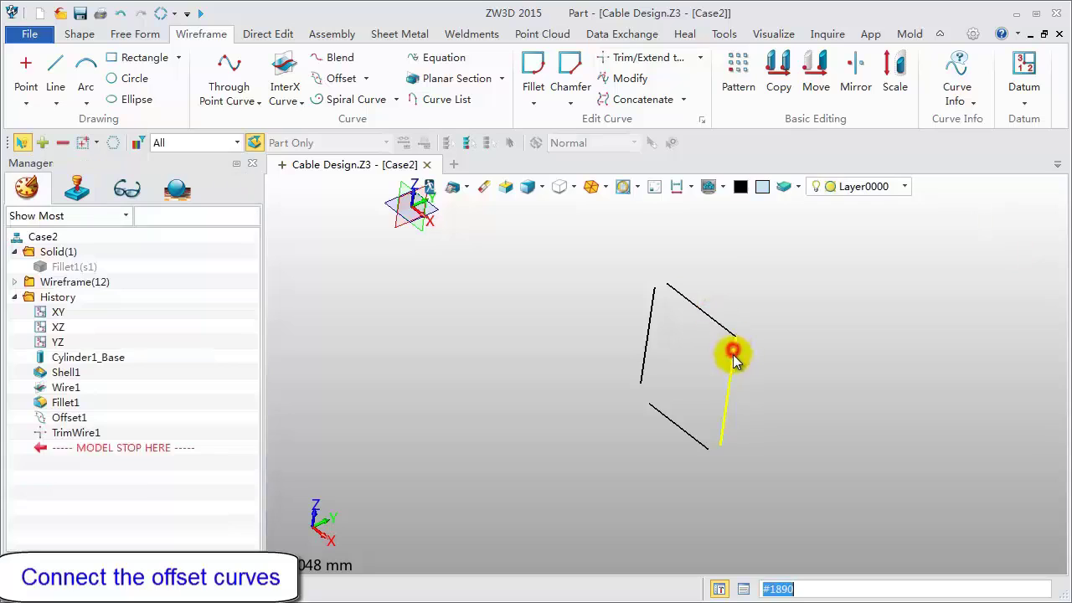
pyautogui.middleClick(776, 446)
pyautogui.click(692, 440)
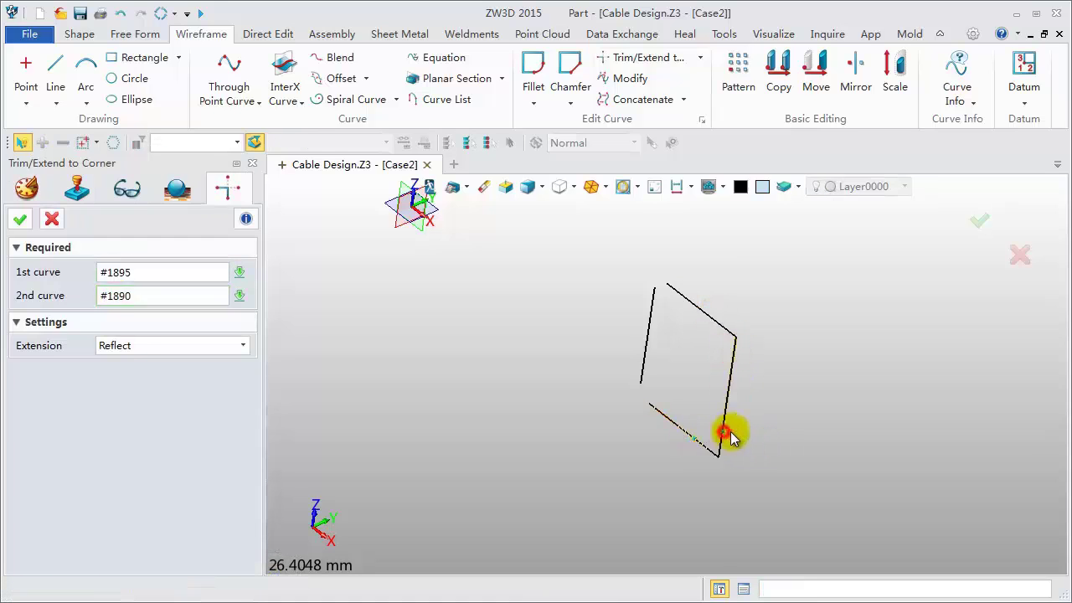
pyautogui.click(723, 441)
pyautogui.middleClick(591, 440)
pyautogui.click(661, 412)
pyautogui.click(643, 366)
pyautogui.middleClick(634, 347)
pyautogui.click(650, 304)
pyautogui.click(680, 296)
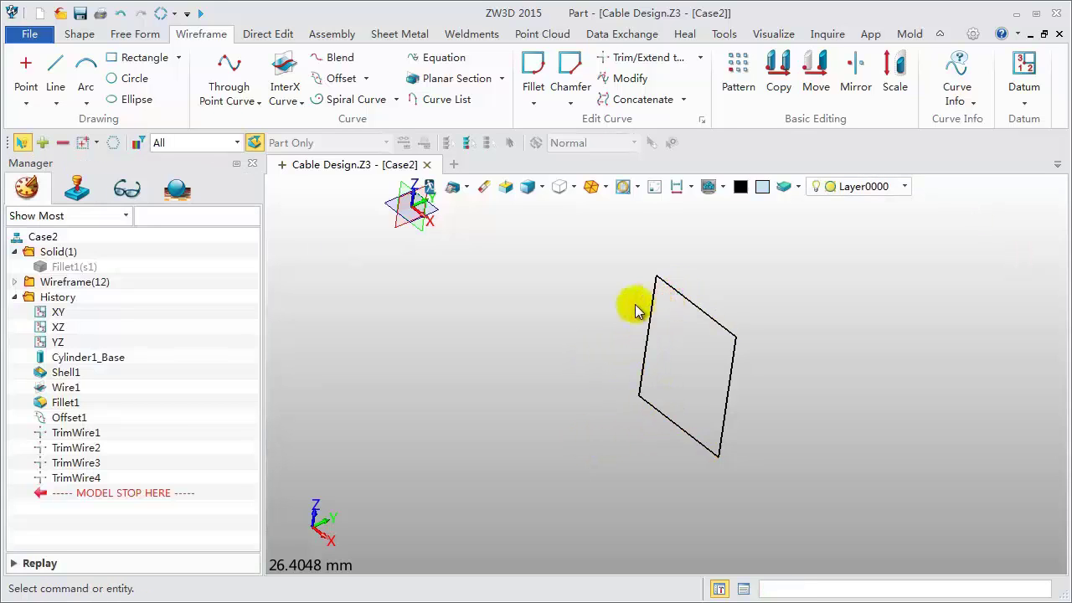
# Step: Create a circular pattern of the four profile curves about the Z axis (0,0,1) with 2 instances at a 7.2° angle
pyautogui.moveTo(574, 287); pyautogui.dragTo(579, 298, button='right')
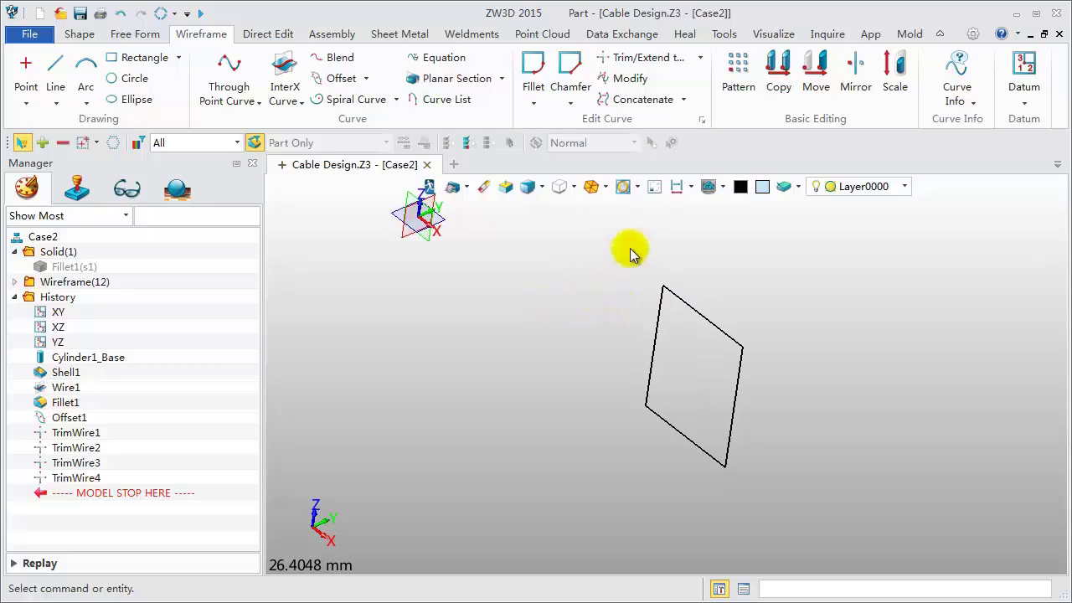
pyautogui.click(738, 71)
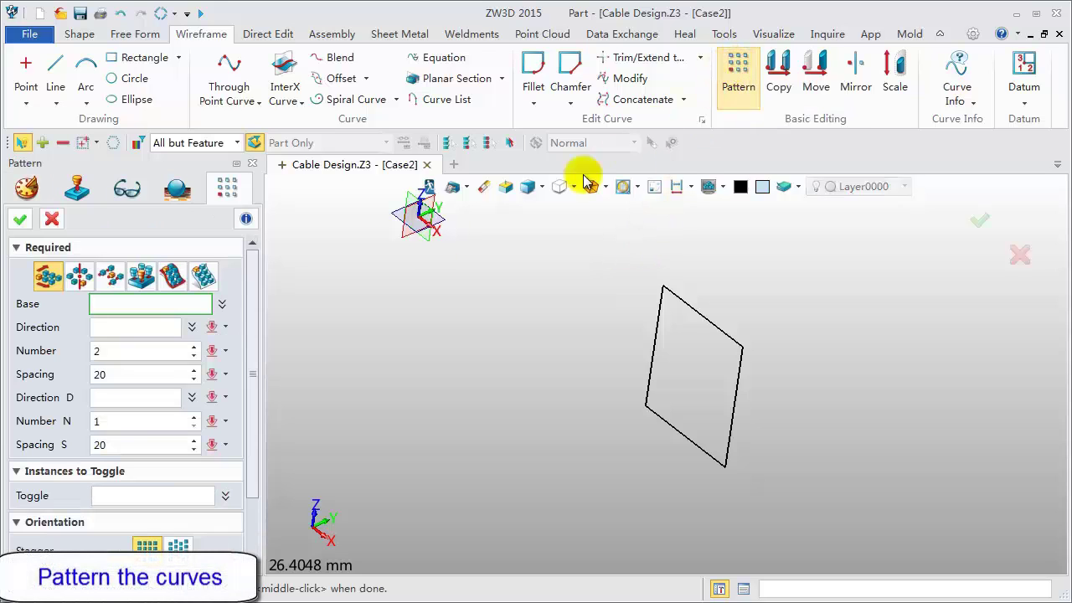
pyautogui.click(78, 276)
pyautogui.moveTo(631, 254); pyautogui.dragTo(773, 488)
pyautogui.middleClick(426, 391)
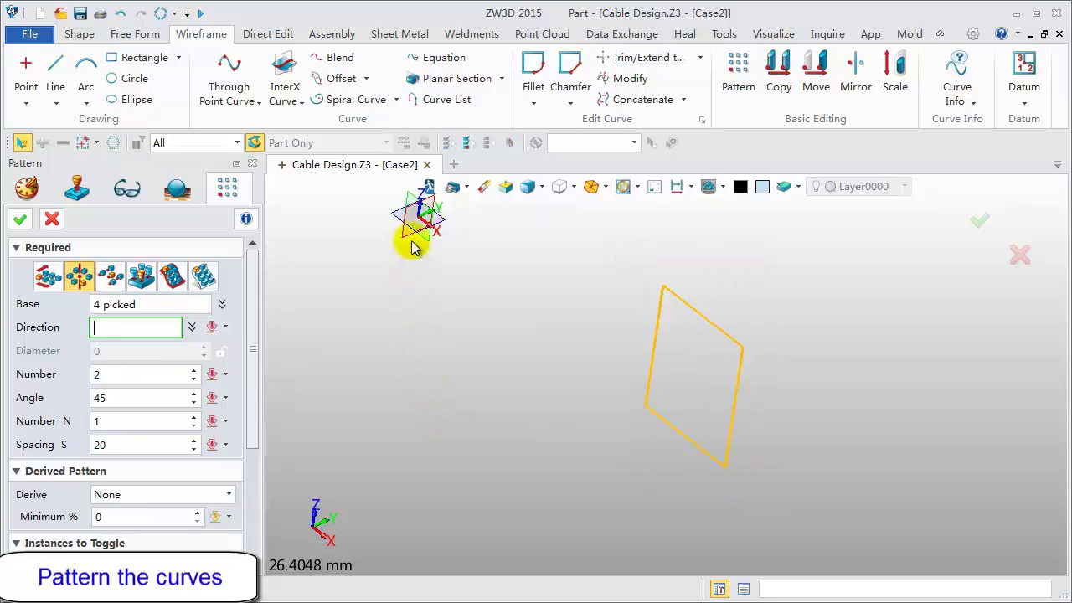
pyautogui.click(421, 209)
pyautogui.click(418, 208)
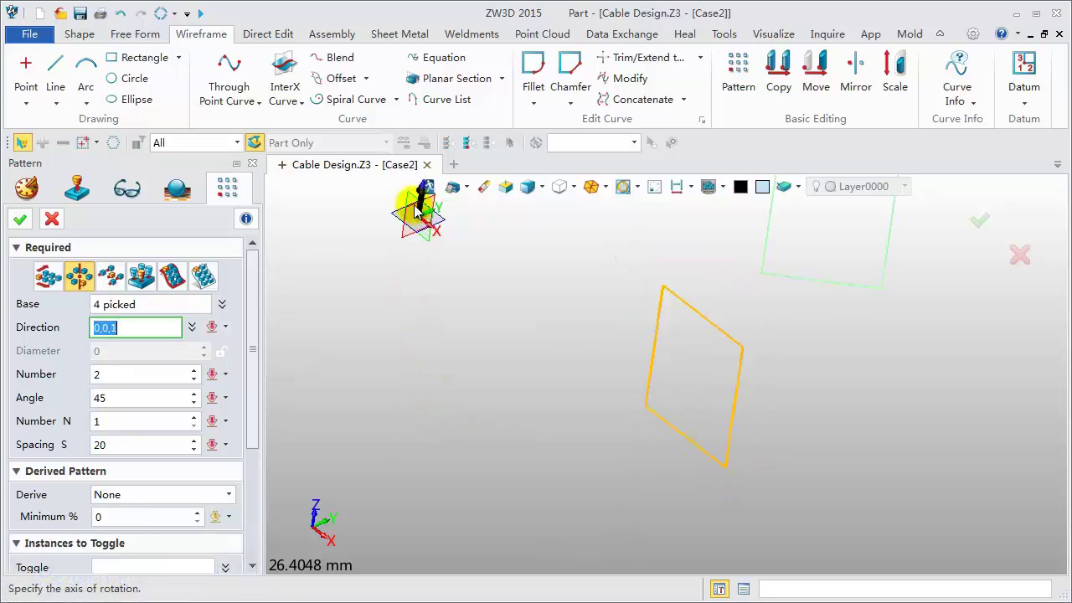
pyautogui.middleClick(418, 208)
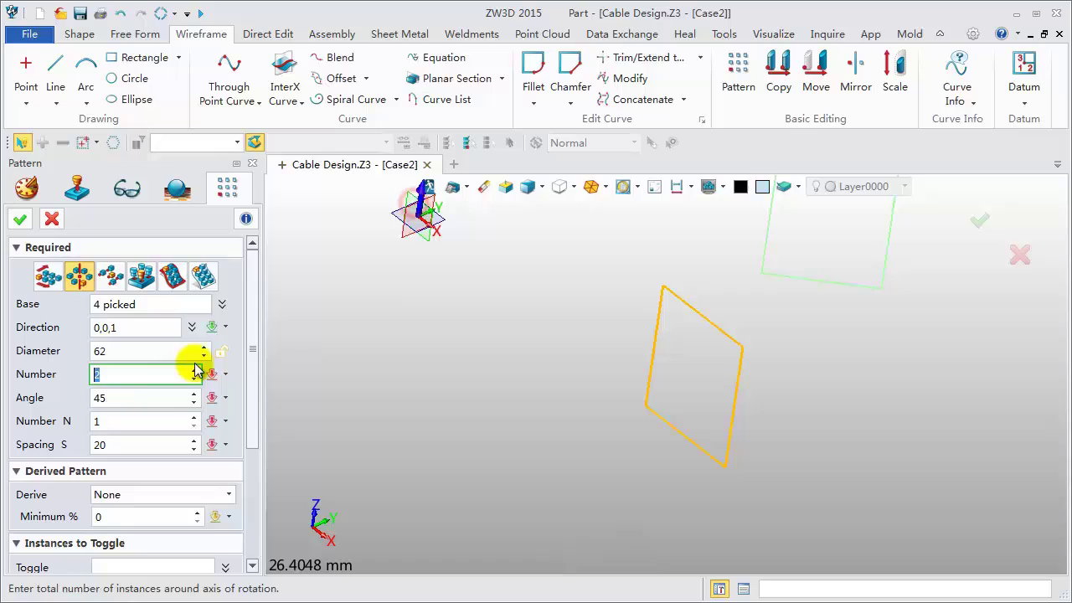
pyautogui.click(119, 400)
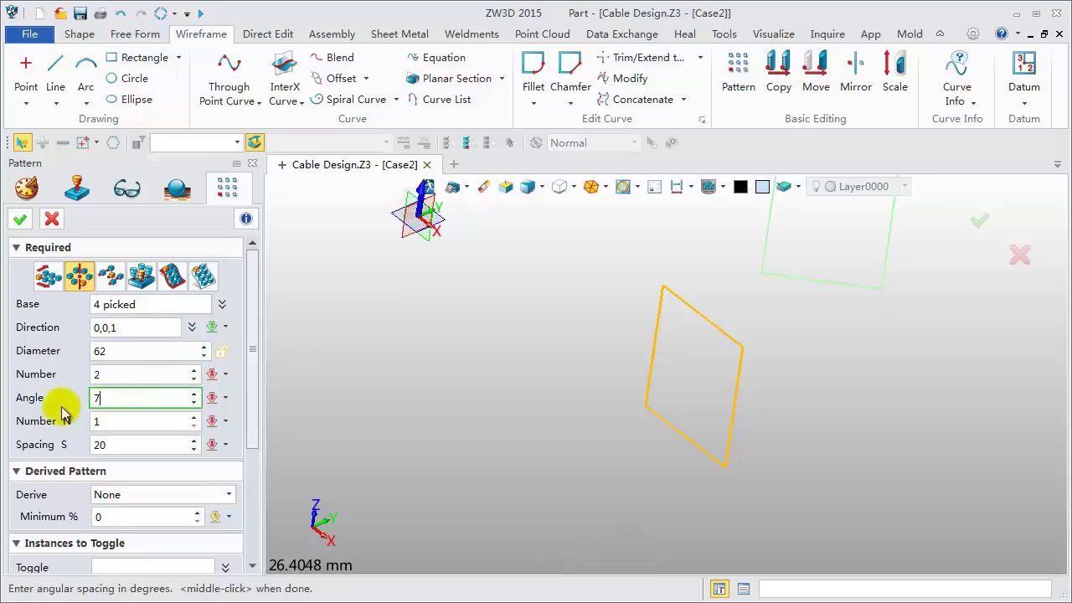
pyautogui.write('7.2')
pyautogui.press('Return')
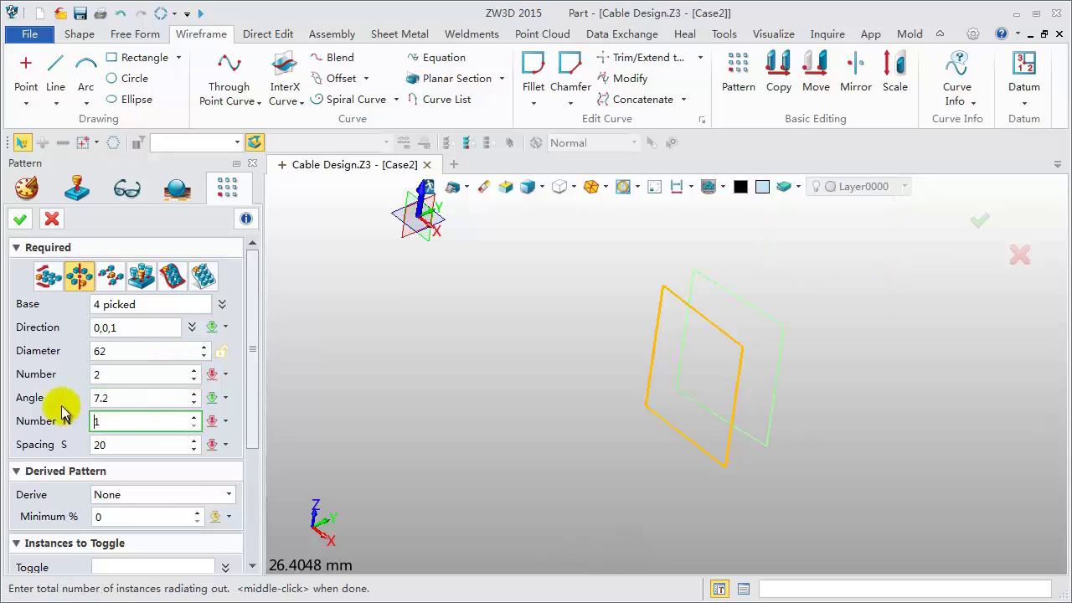
pyautogui.click(20, 219)
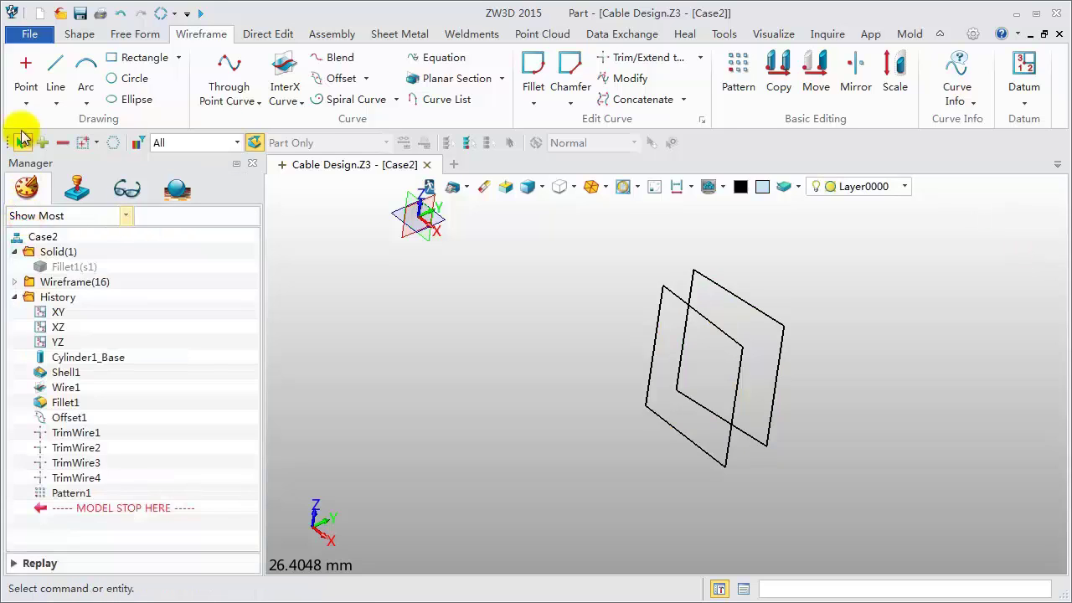
# Step: Draw a line from the first profile's upper inner corner to the patterned profile's upper outer corner
pyautogui.click(55, 64)
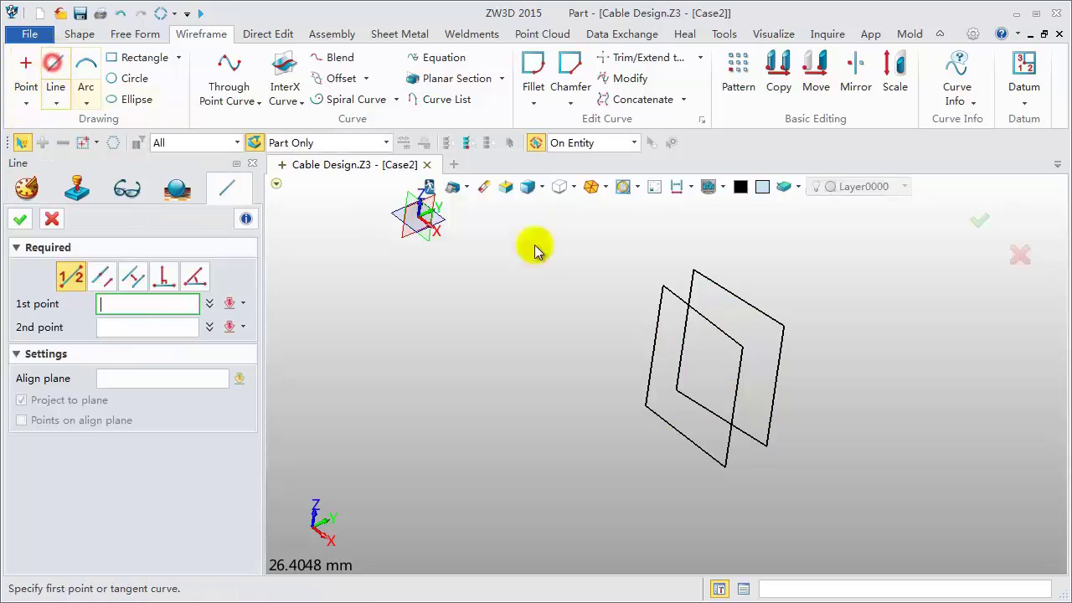
pyautogui.click(662, 287)
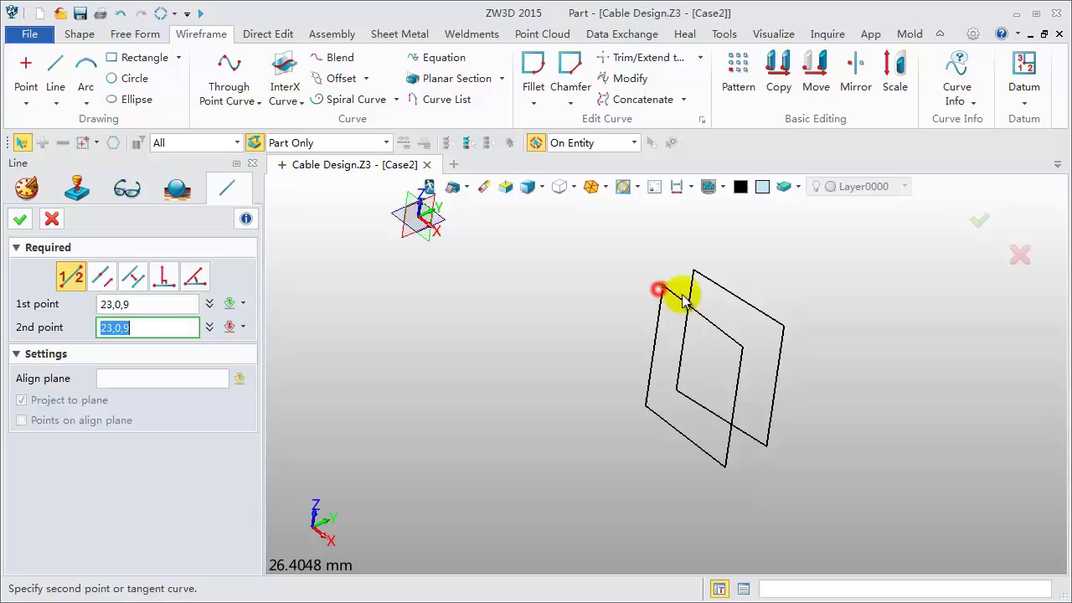
pyautogui.click(783, 328)
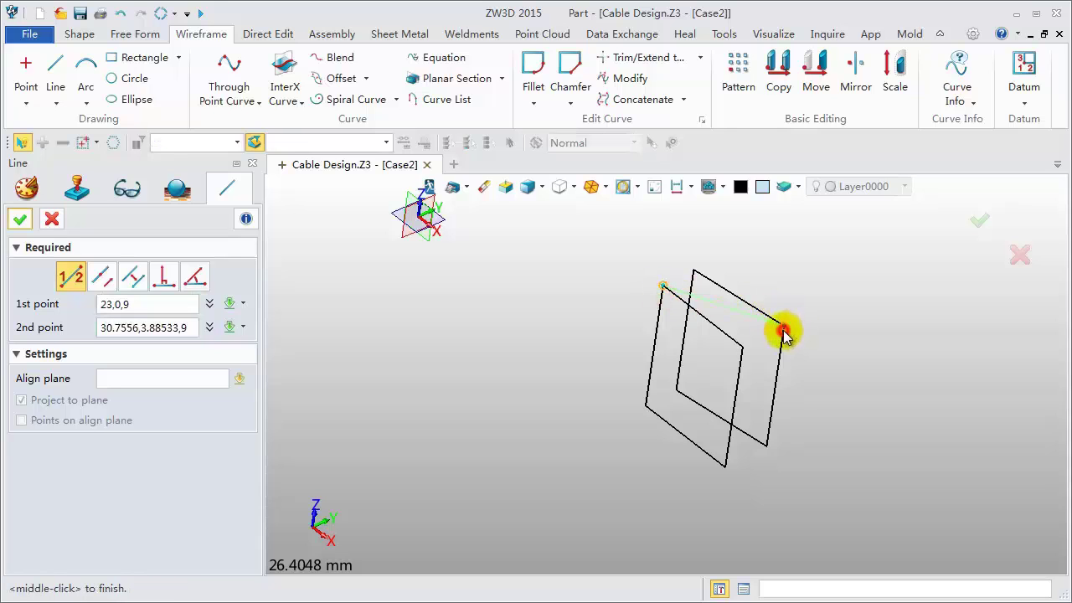
pyautogui.click(20, 219)
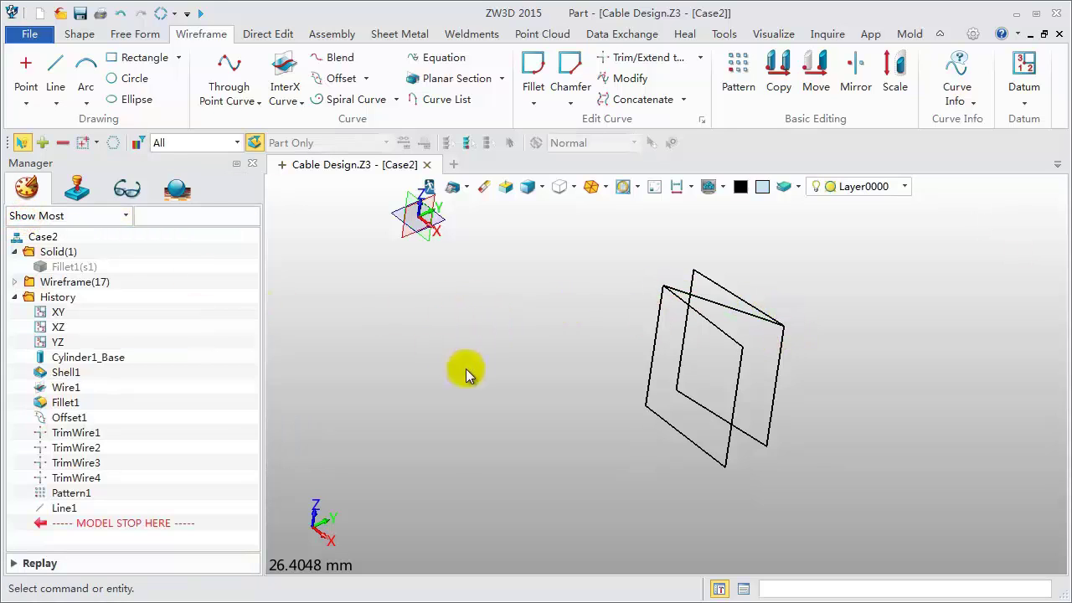
# Step: Fillet the first profile's lower inner corner and the corner between its inner vertical side and the connecting line with a 1 mm radius
pyautogui.click(533, 80)
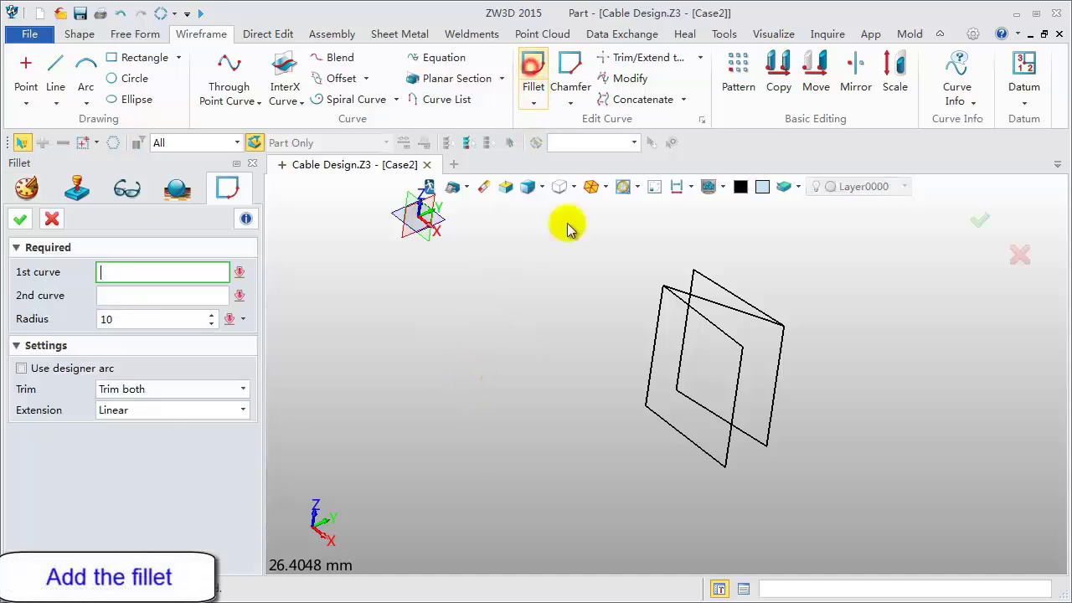
pyautogui.click(647, 395)
pyautogui.click(659, 416)
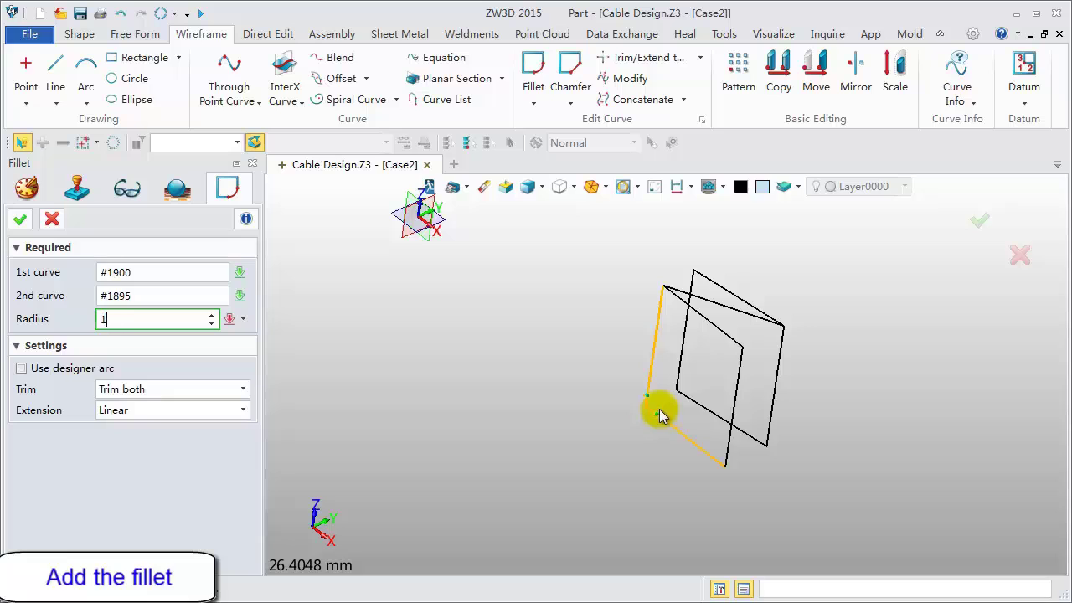
pyautogui.write('1')
pyautogui.press('Return')
pyautogui.middleClick(557, 409)
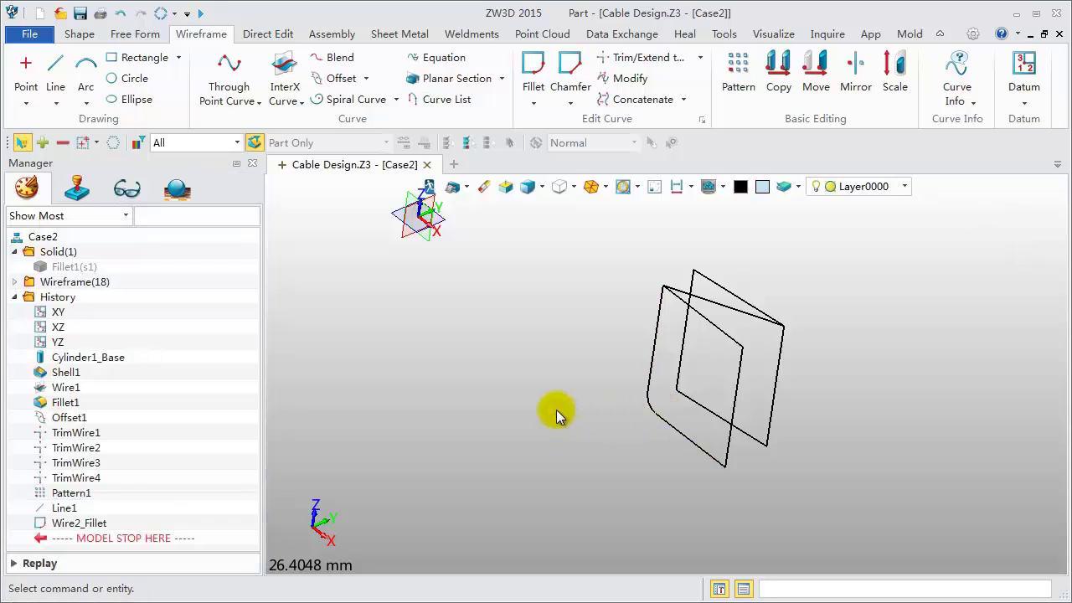
pyautogui.middleClick(556, 410)
pyautogui.click(659, 303)
pyautogui.click(677, 293)
pyautogui.middleClick(593, 305)
pyautogui.middleClick(592, 306)
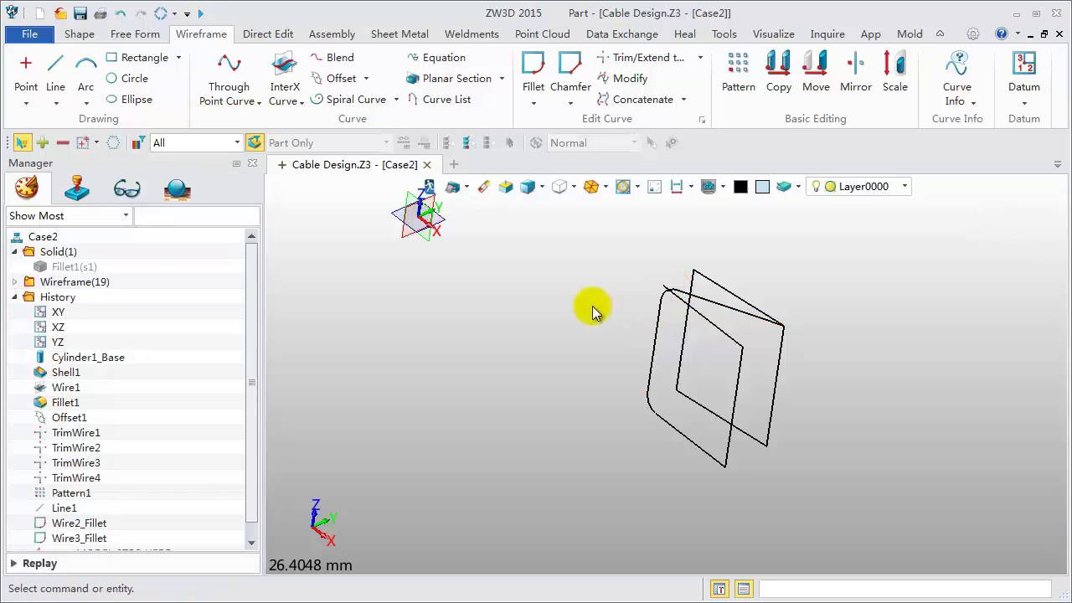
# Step: Fillet the connecting line's corner with the patterned profile's outer vertical side, and that profile's lower outer corner, with a 1 mm radius
pyautogui.middleClick(592, 306)
pyautogui.click(740, 311)
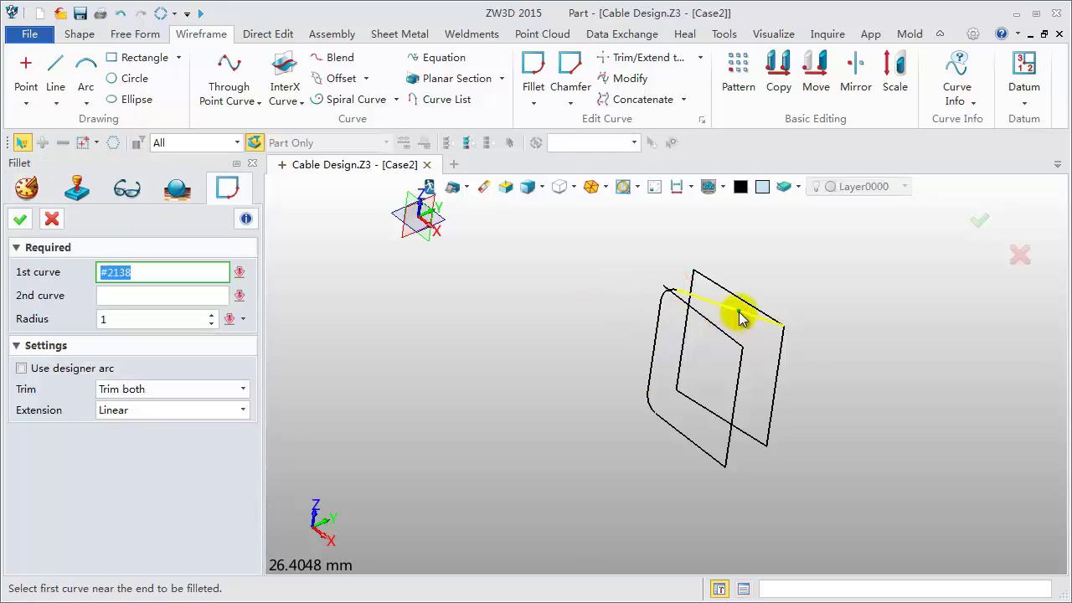
pyautogui.click(779, 346)
pyautogui.middleClick(825, 358)
pyautogui.middleClick(825, 358)
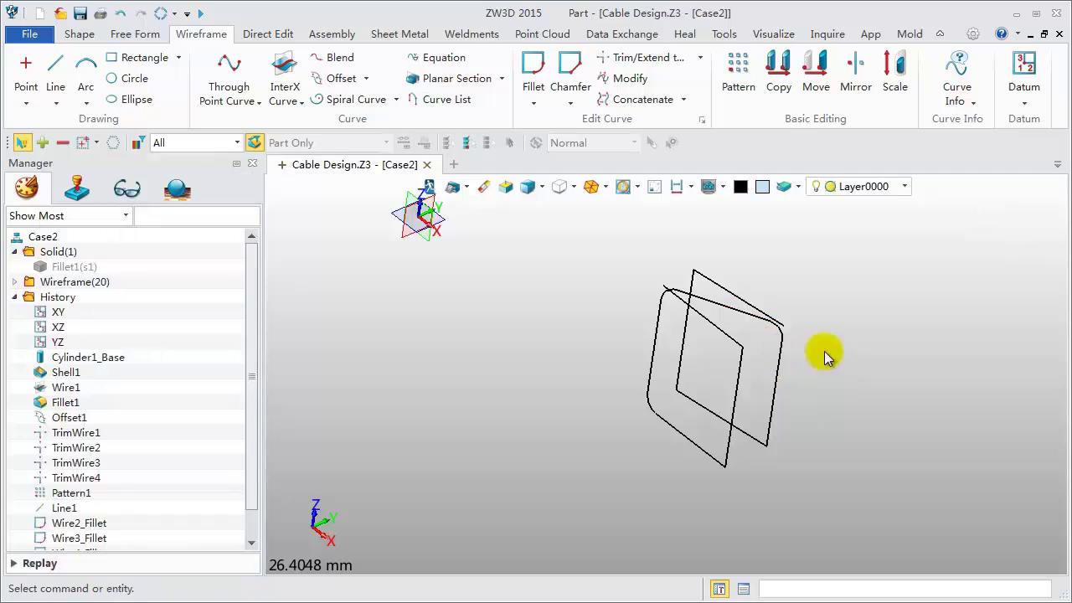
pyautogui.middleClick(826, 358)
pyautogui.click(772, 429)
pyautogui.click(758, 436)
pyautogui.middleClick(803, 437)
pyautogui.middleClick(804, 437)
pyautogui.middleClick(804, 437)
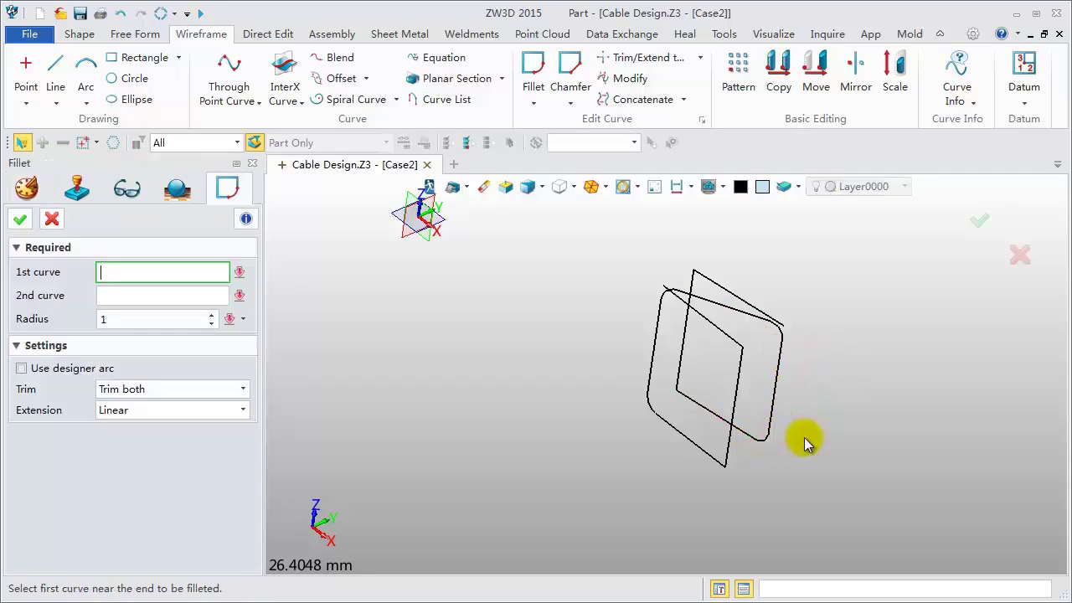
# Step: Fillet the patterned profile's lower inner corner with a 1 mm radius
pyautogui.click(708, 406)
pyautogui.click(680, 369)
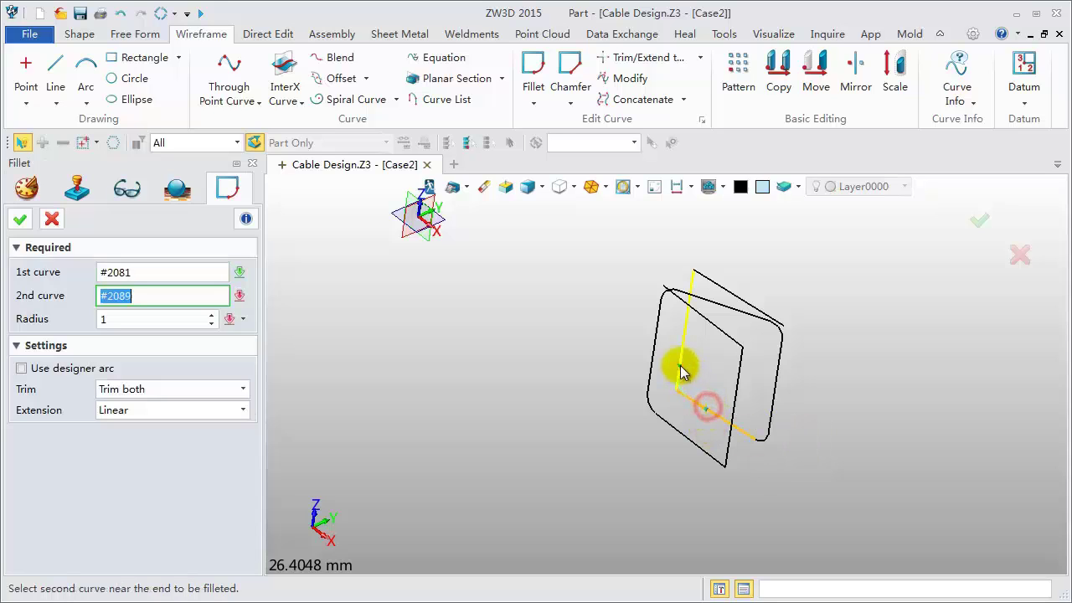
pyautogui.middleClick(554, 375)
pyautogui.middleClick(554, 374)
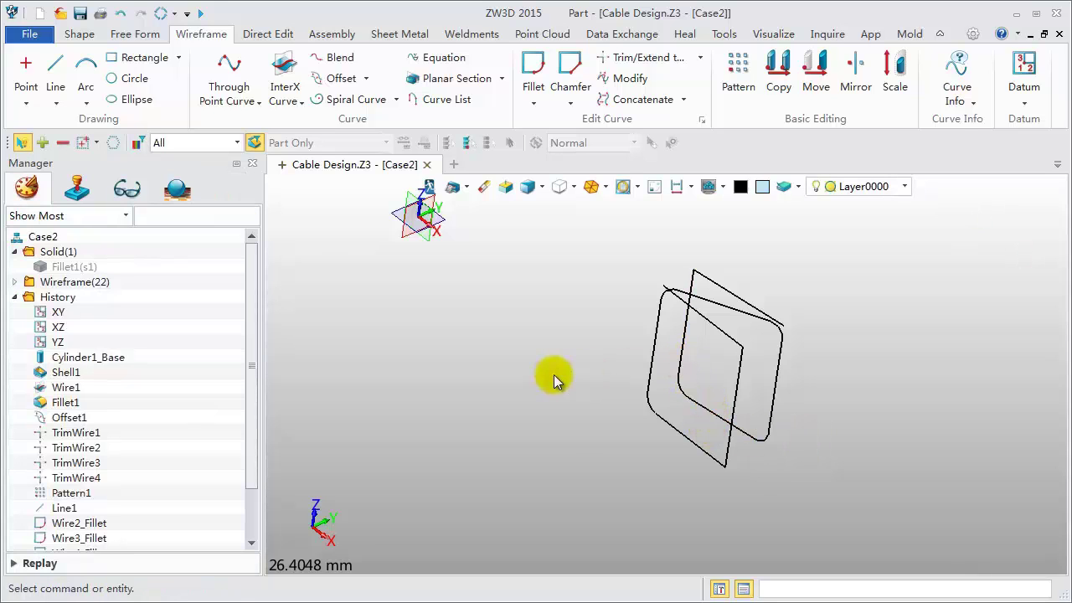
# Step: Delete the first profile's top, outer vertical, bottom and lower inner fillet curves, plus the patterned profile's inner vertical and top curves
pyautogui.click(725, 330)
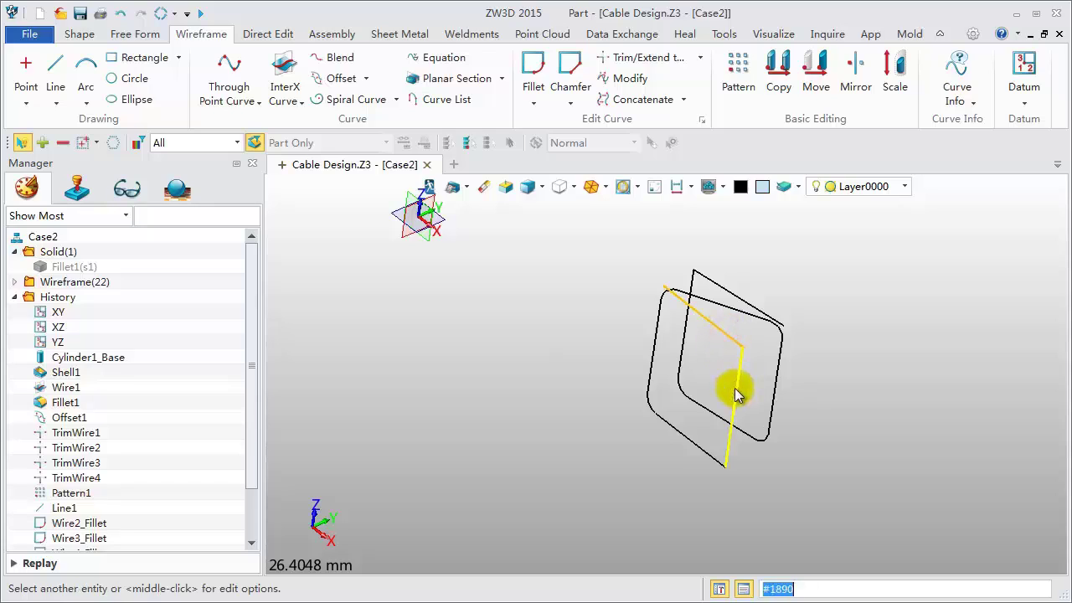
pyautogui.click(735, 393)
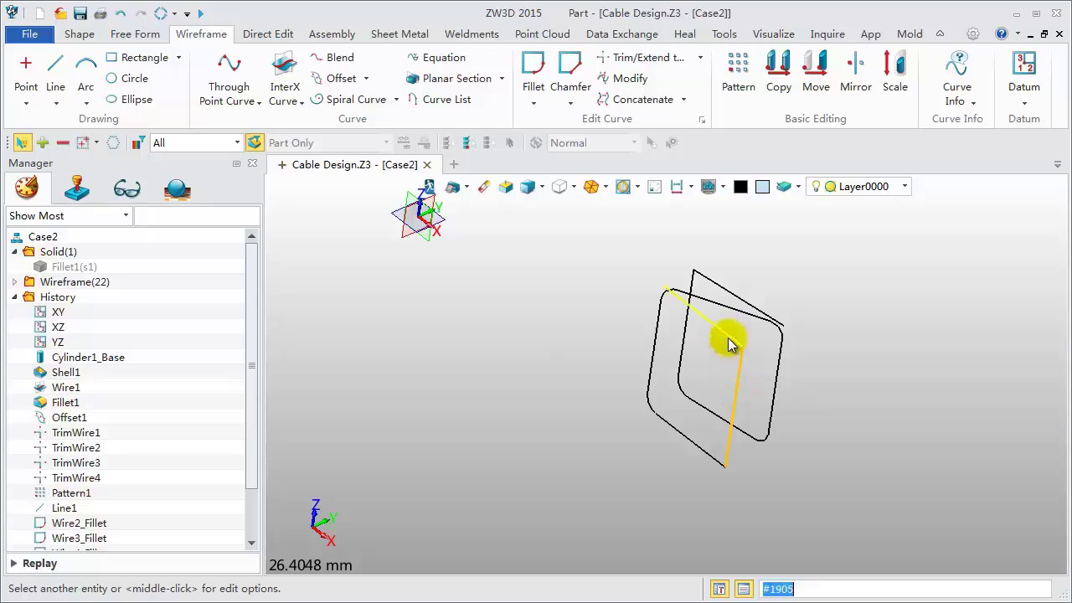
pyautogui.click(729, 339)
pyautogui.click(694, 440)
pyautogui.click(655, 400)
pyautogui.click(688, 343)
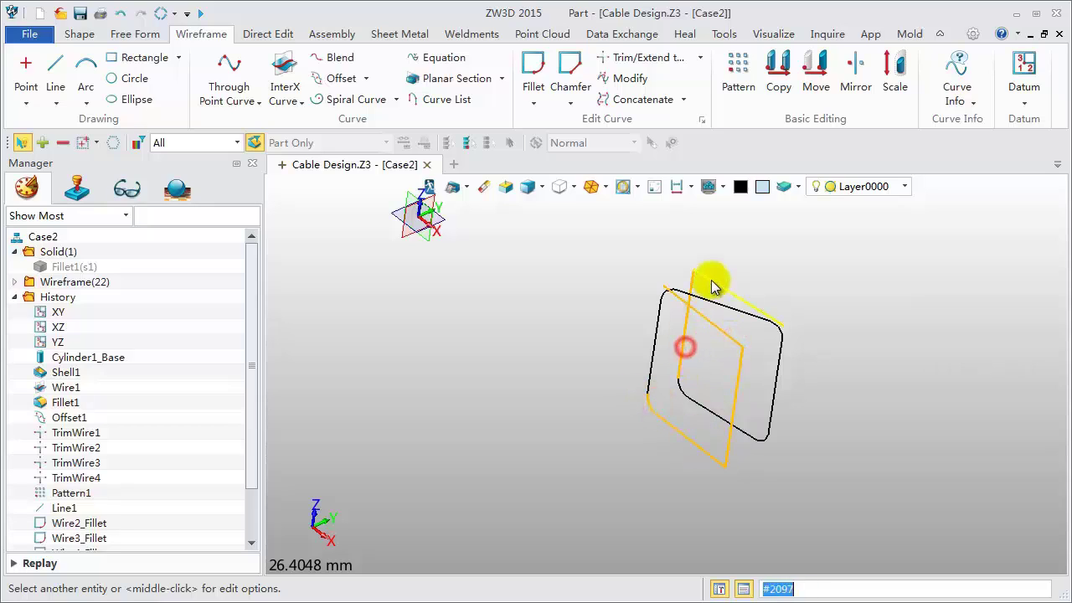
pyautogui.click(711, 281)
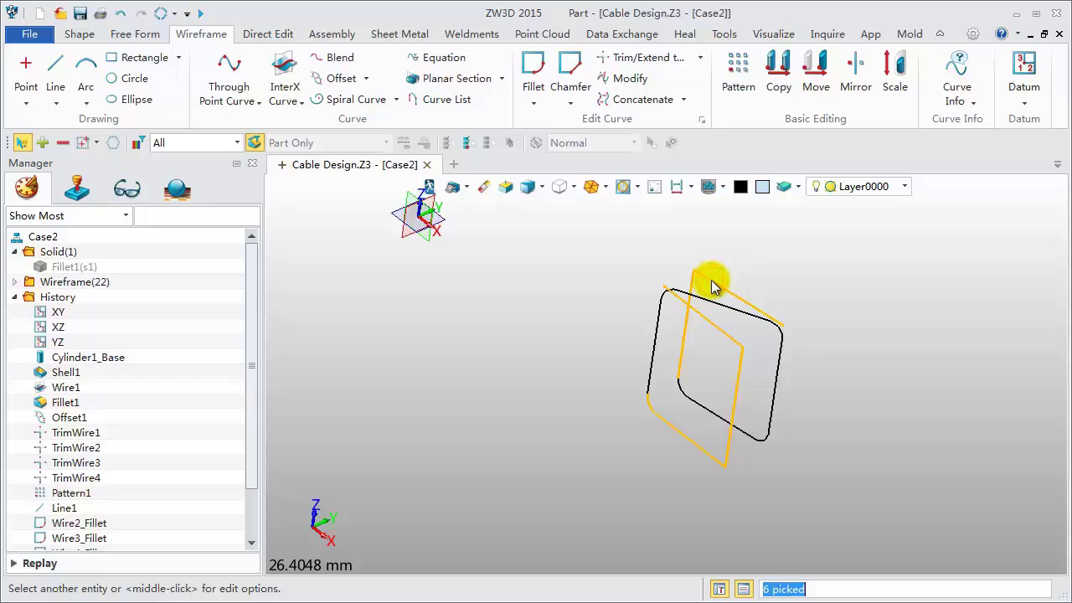
pyautogui.click(484, 189)
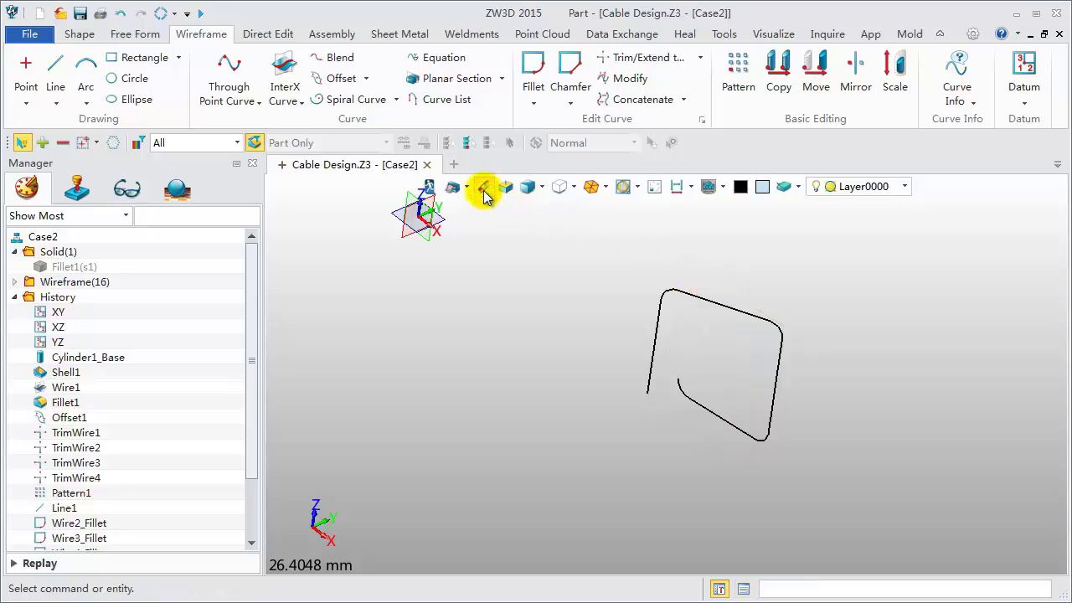
# Step: Hide the four rectangular profile curves on the opposite side of the ring from the winding turn
pyautogui.click(736, 80)
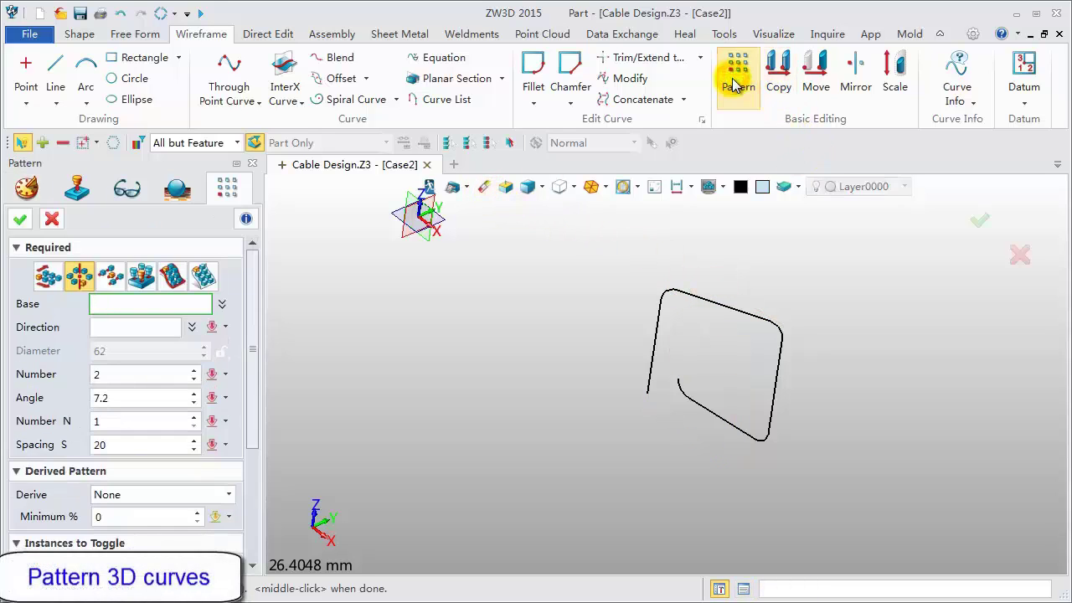
pyautogui.click(50, 221)
pyautogui.scroll(-5, 582, 406)
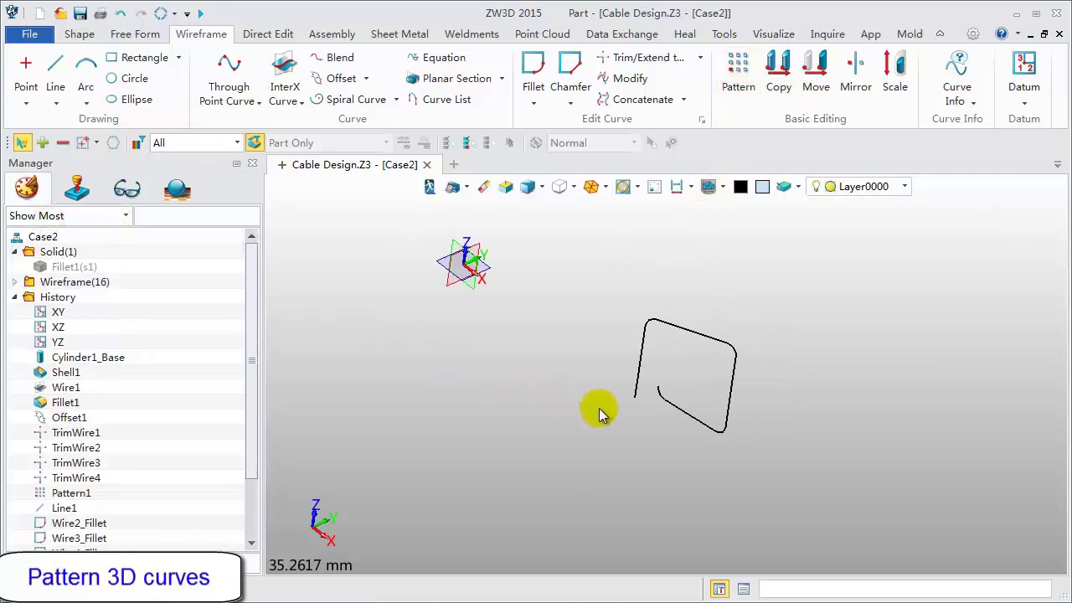
pyautogui.moveTo(431, 257); pyautogui.dragTo(443, 263)
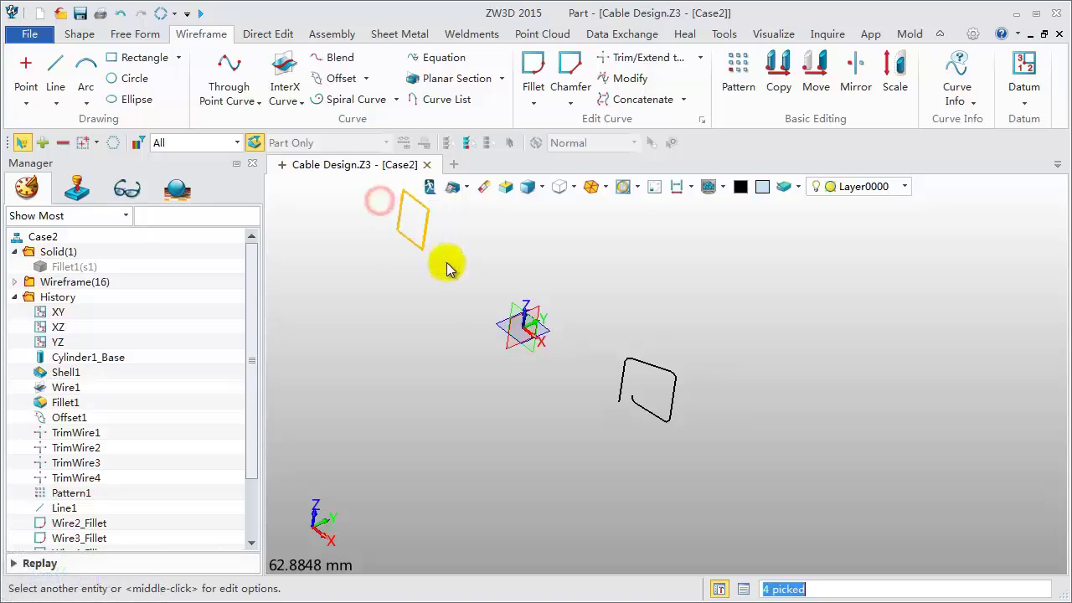
pyautogui.rightClick(467, 276)
pyautogui.click(476, 277)
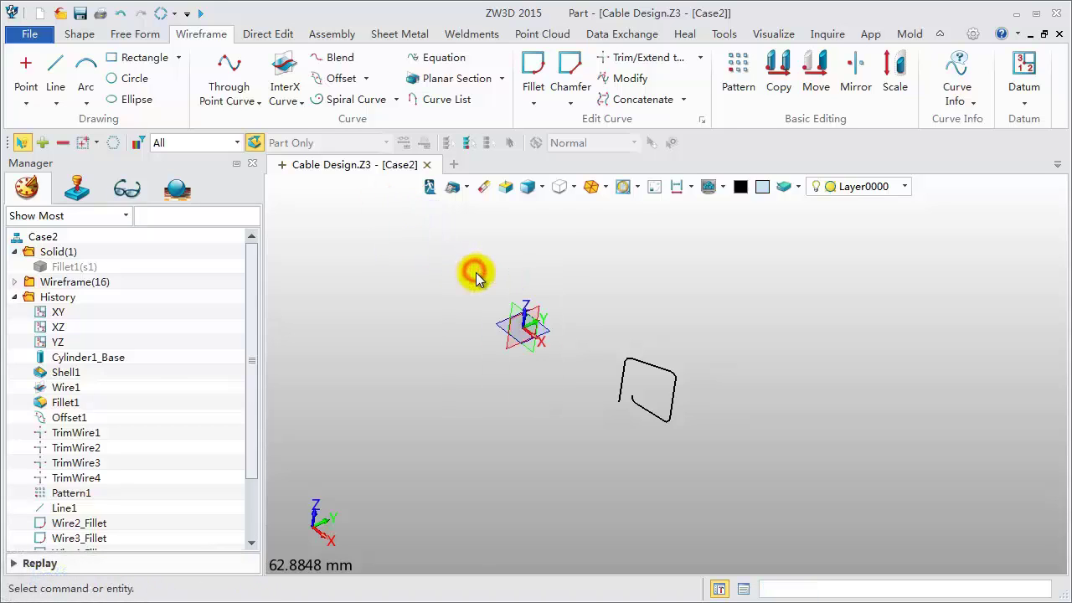
# Step: Create a circular pattern of the eight winding-turn curves about the Z axis (0,0,1) with 50 instances at a 7.2° angle
pyautogui.click(736, 80)
pyautogui.moveTo(632, 334); pyautogui.dragTo(711, 377, button='right')
pyautogui.moveTo(689, 383); pyautogui.dragTo(767, 487)
pyautogui.middleClick(501, 447)
pyautogui.click(595, 351)
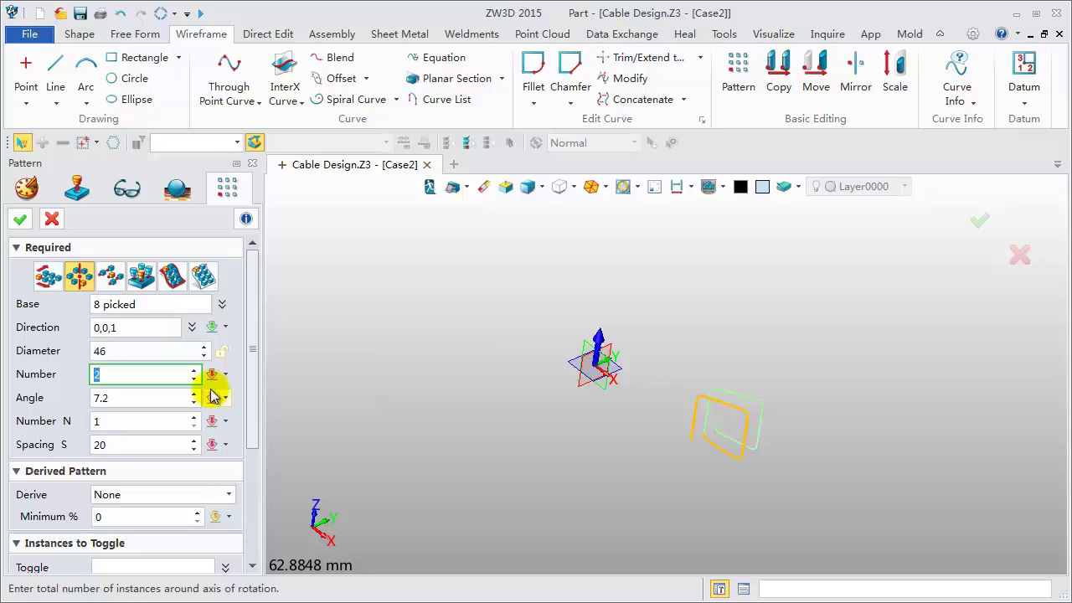
pyautogui.press('Return')
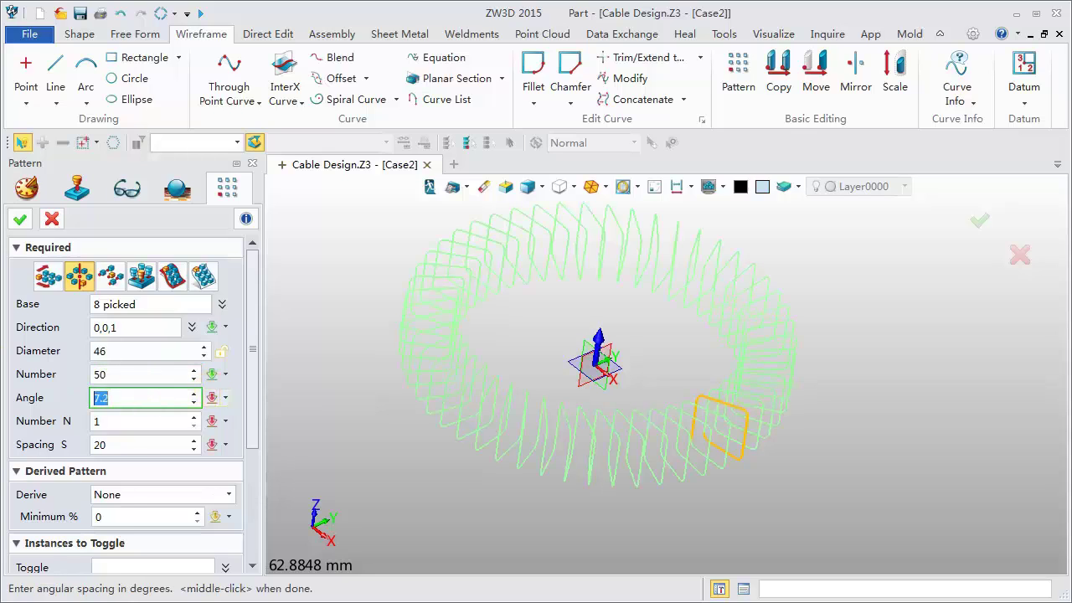
pyautogui.click(21, 220)
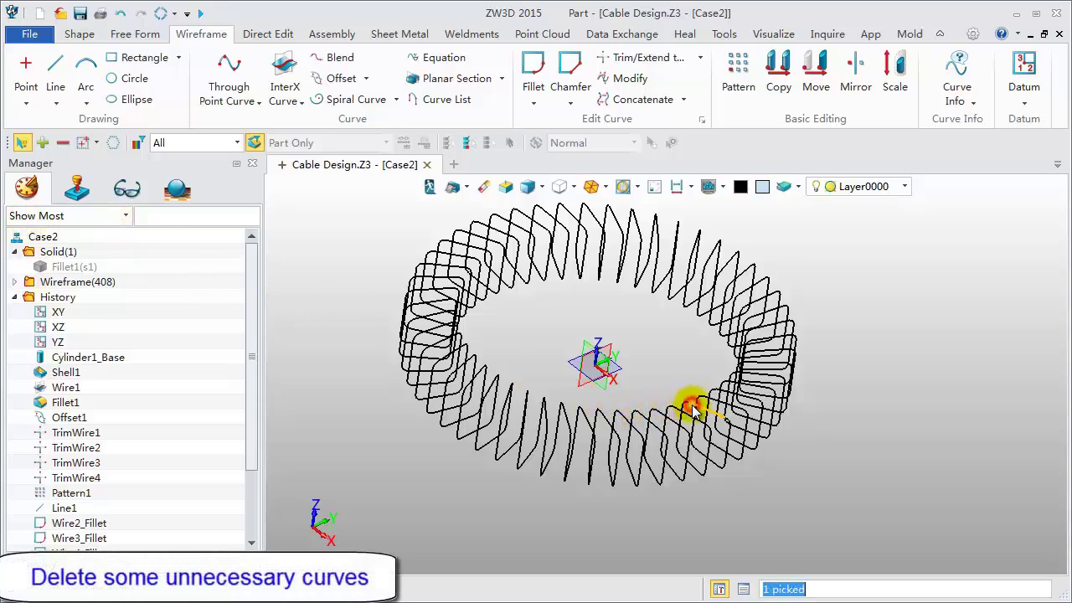
# Step: Delete the base turn's upper connecting line and the two fillet arcs at its ends to open the winding
pyautogui.scroll(2, 694, 408)
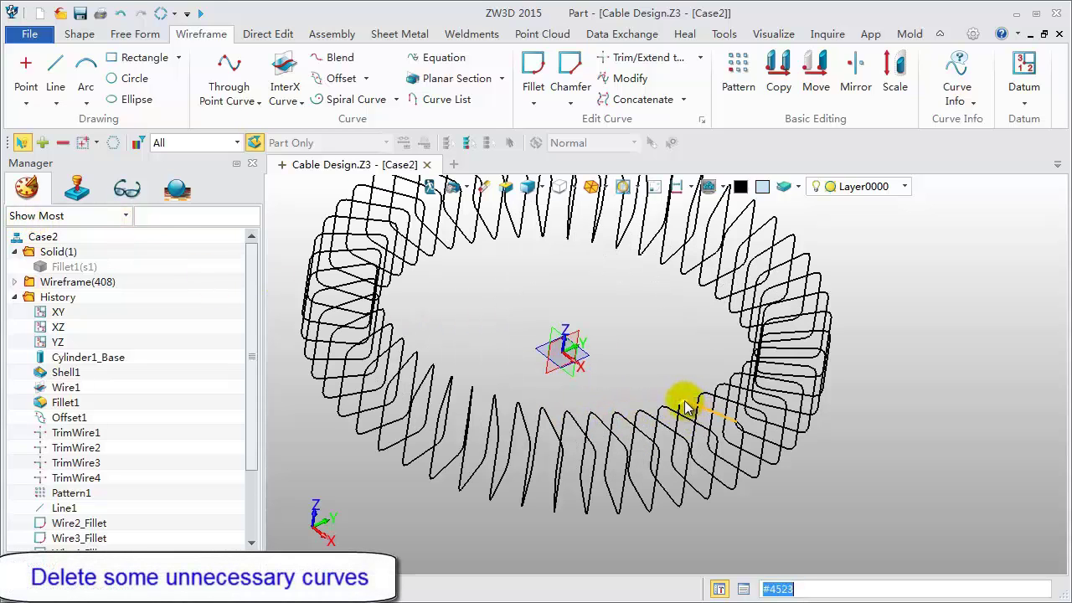
pyautogui.click(687, 409)
pyautogui.scroll(3, 689, 407)
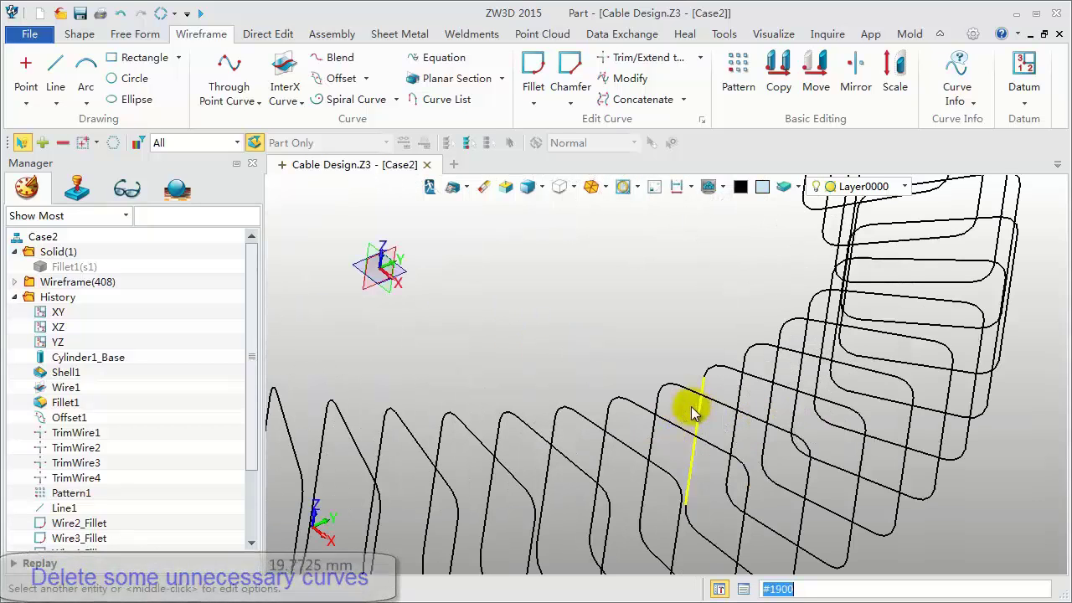
pyautogui.click(670, 388)
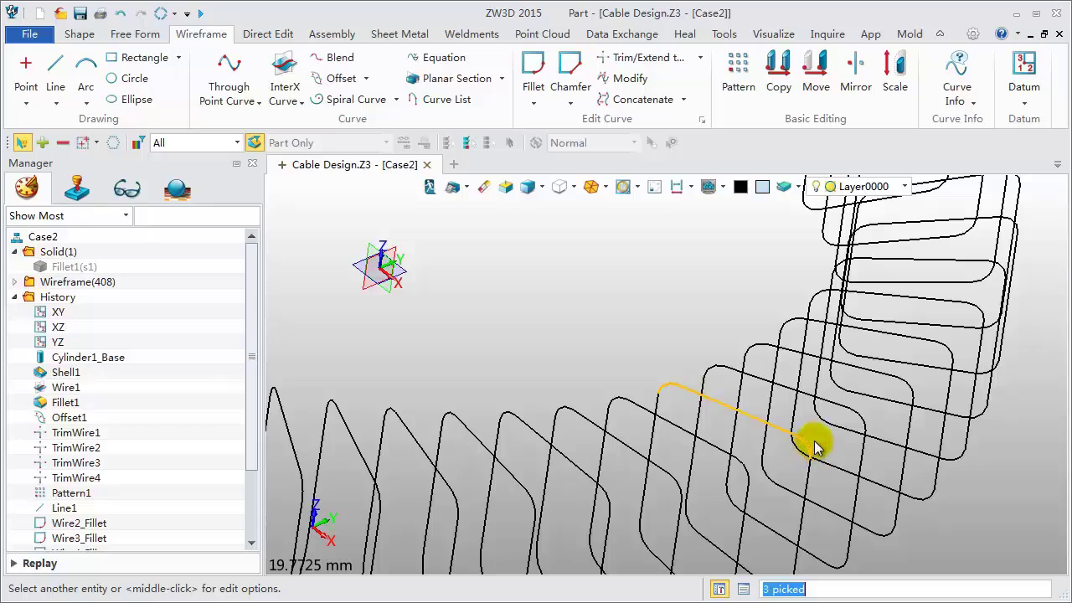
pyautogui.click(484, 188)
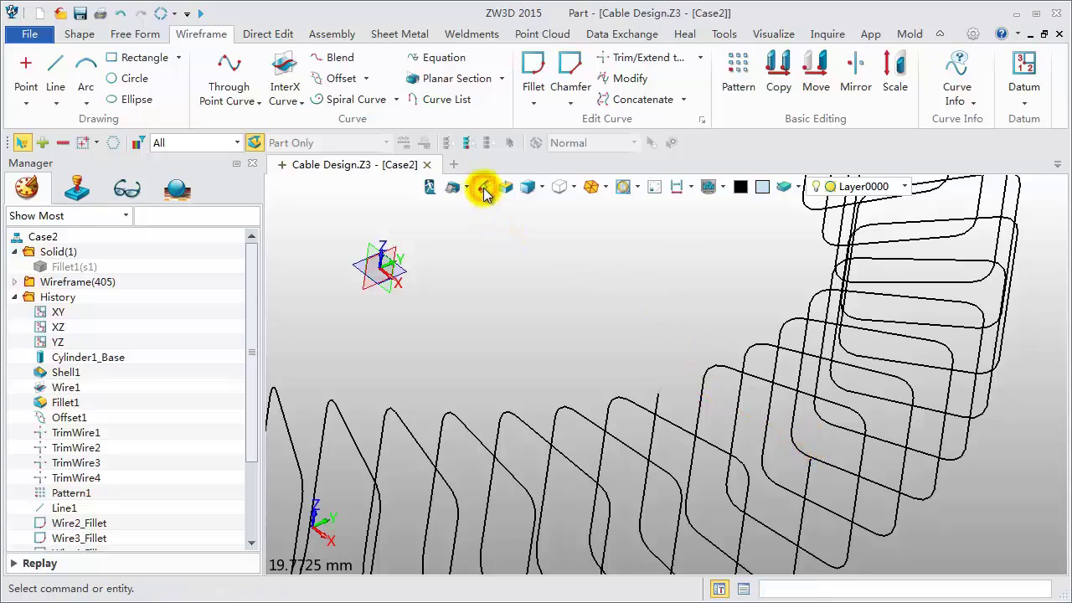
# Step: Draw a line straight up from the winding's open inner end at 22.8186,-2.88266,8
pyautogui.scroll(-2, 514, 232)
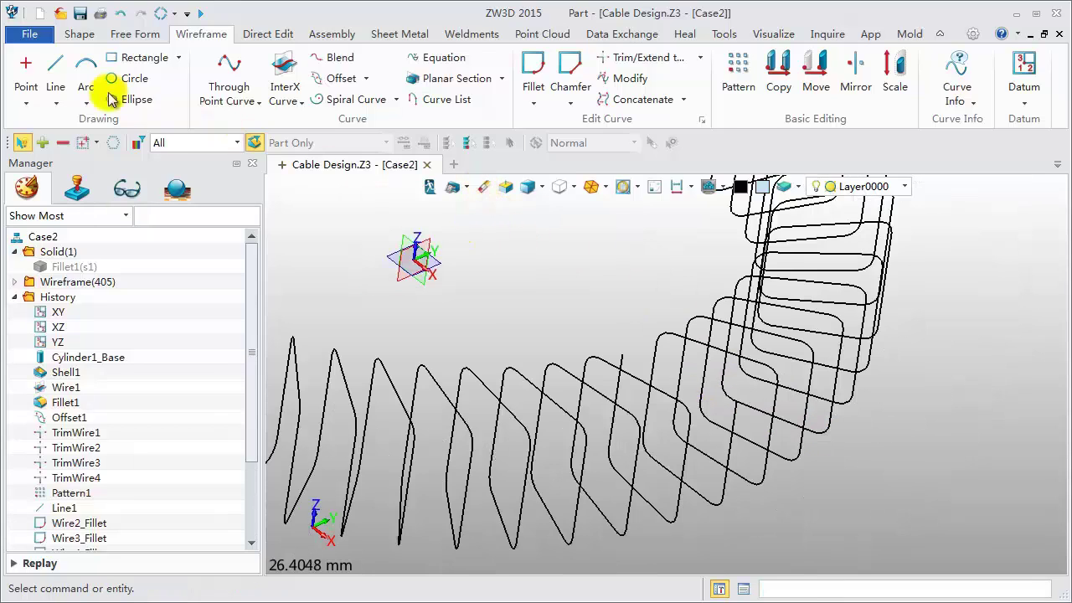
pyautogui.click(52, 69)
pyautogui.scroll(-2, 598, 311)
pyautogui.click(618, 344)
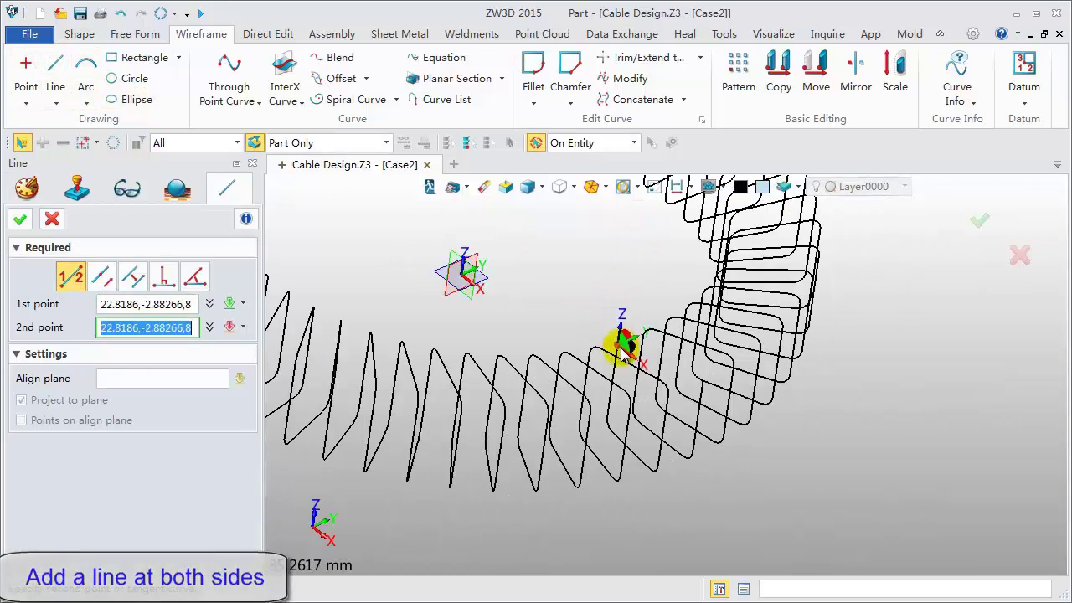
pyautogui.click(636, 222)
pyautogui.middleClick(575, 243)
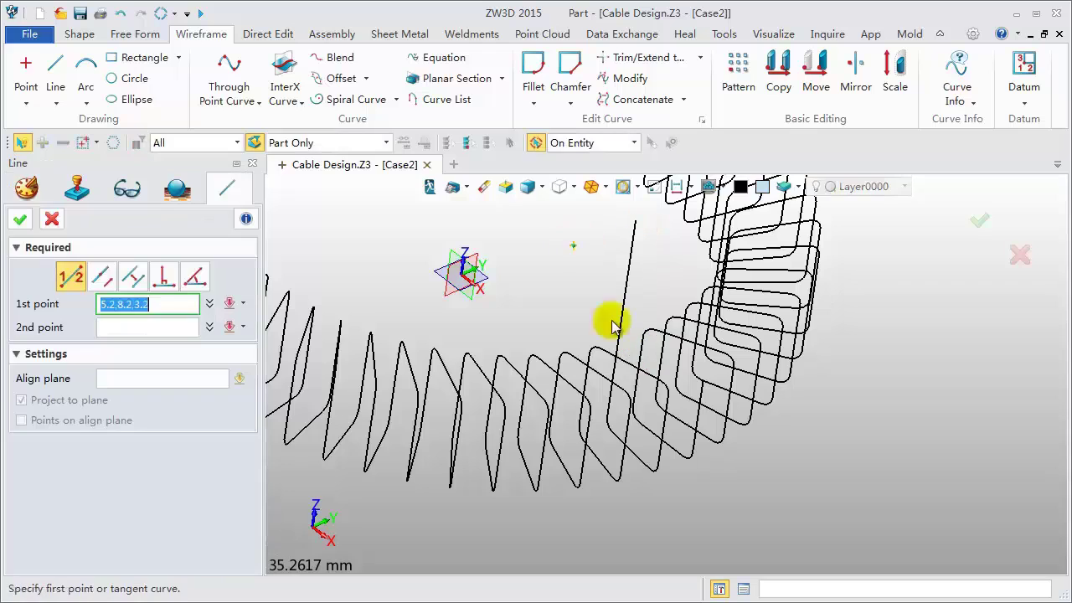
# Step: Draw a line straight up from the winding's open outer end at 31,0,8
pyautogui.click(704, 389)
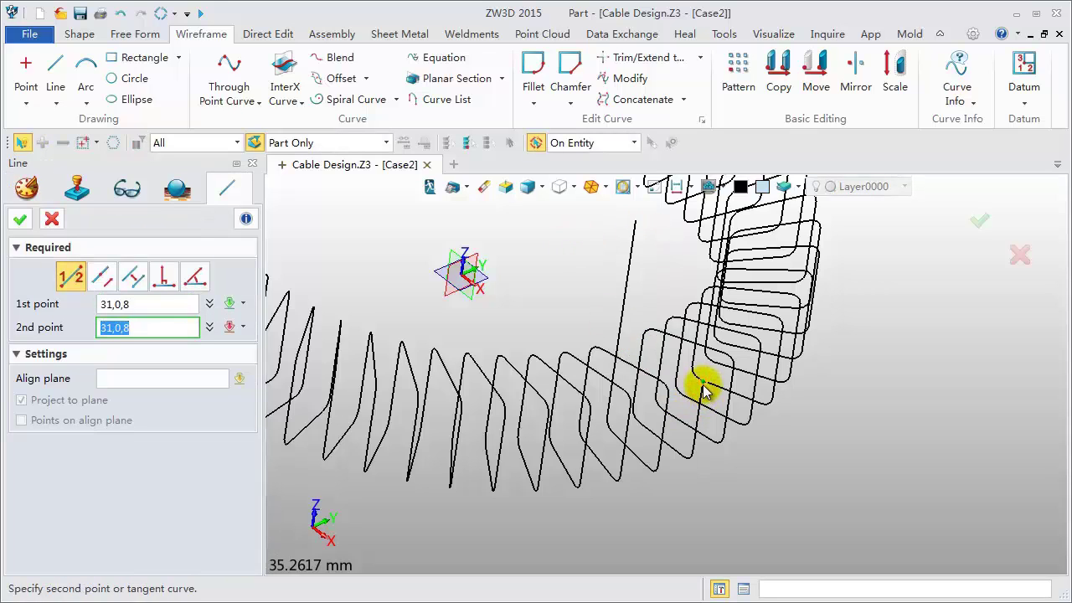
pyautogui.click(722, 237)
pyautogui.middleClick(670, 251)
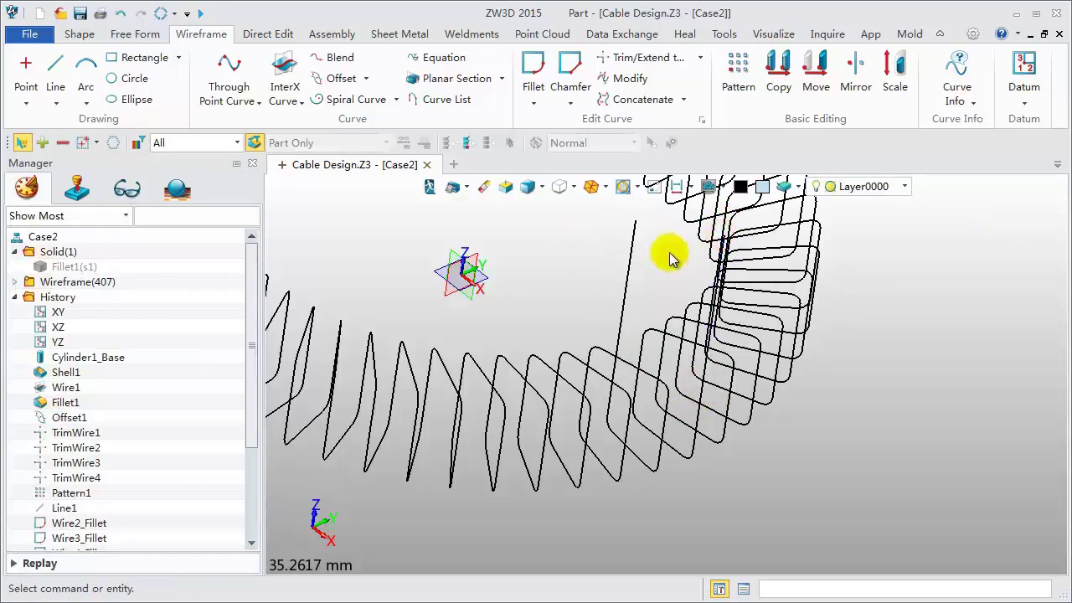
# Step: Set up a swept rod along all the winding curves and both end lines with a diameter of 2 mm
pyautogui.moveTo(670, 251); pyautogui.dragTo(620, 356, button='middle')
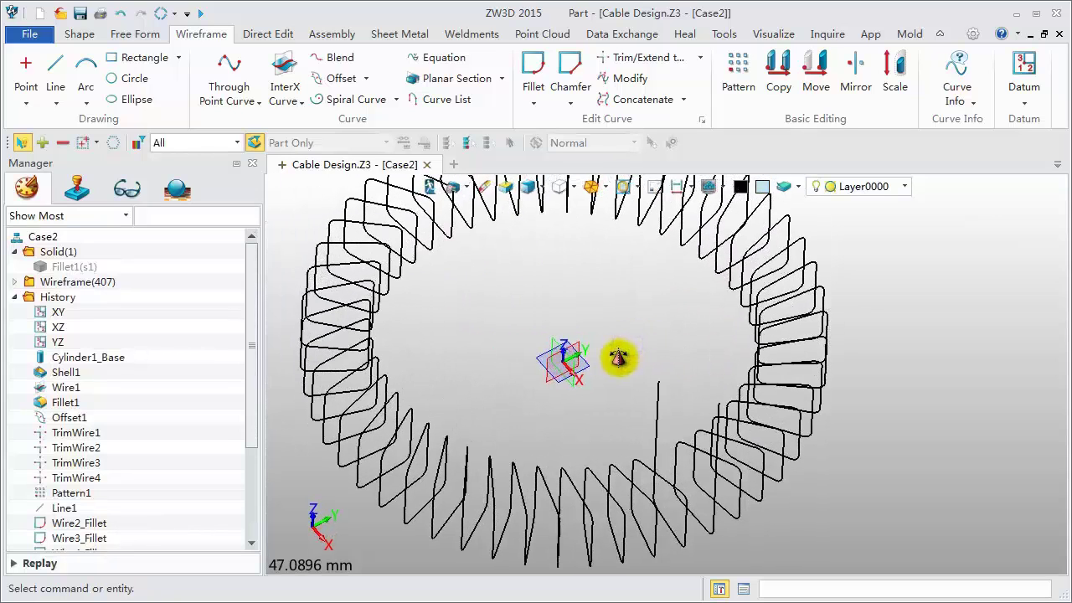
pyautogui.scroll(-2, 620, 359)
pyautogui.click(78, 36)
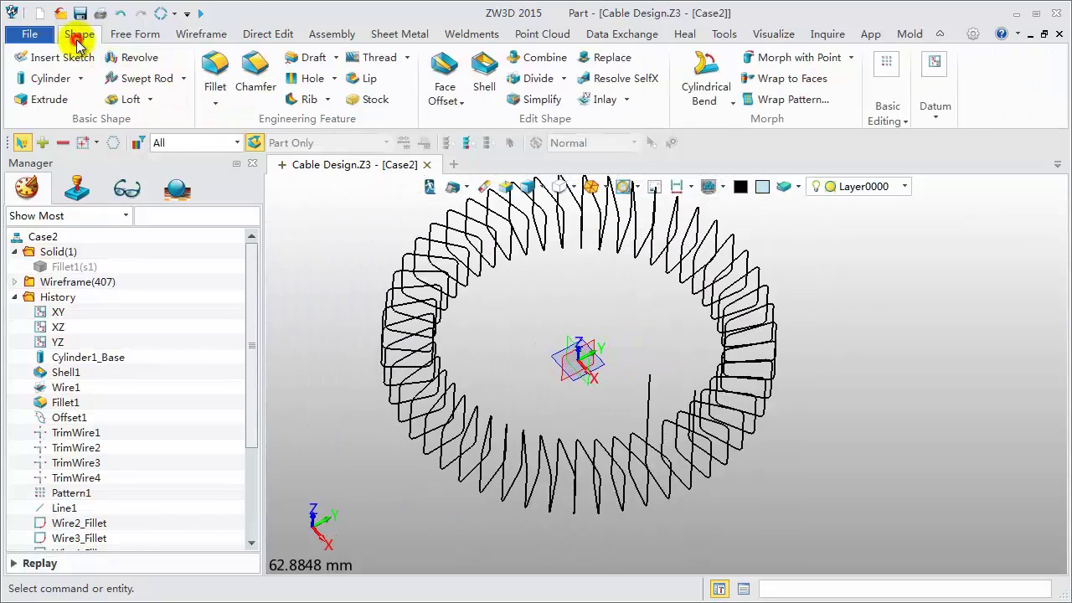
pyautogui.click(144, 77)
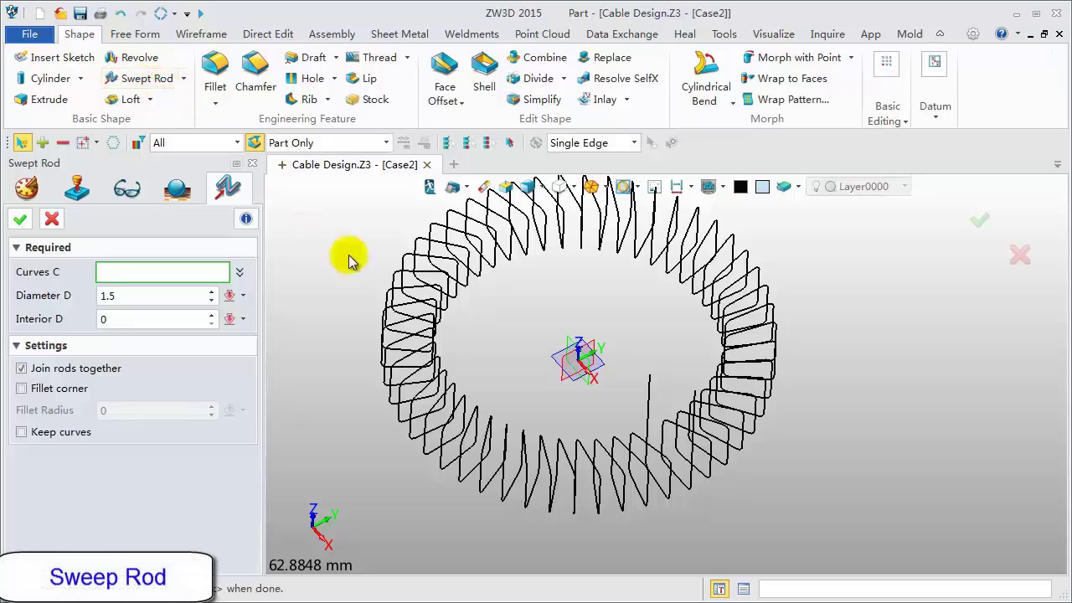
pyautogui.click(403, 284)
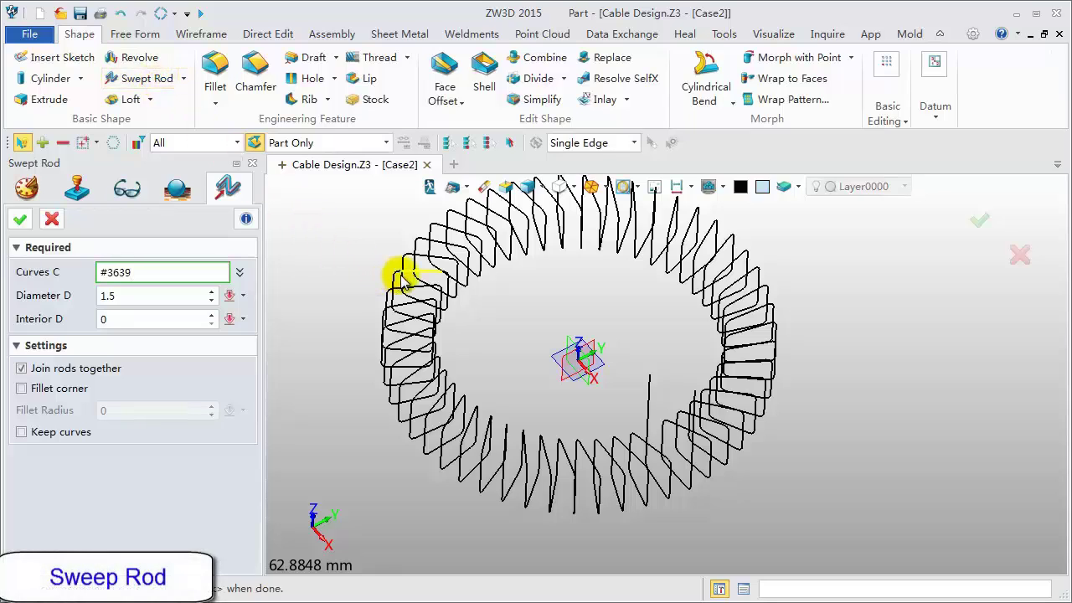
pyautogui.middleClick(498, 304)
pyautogui.scroll(-2, 497, 304)
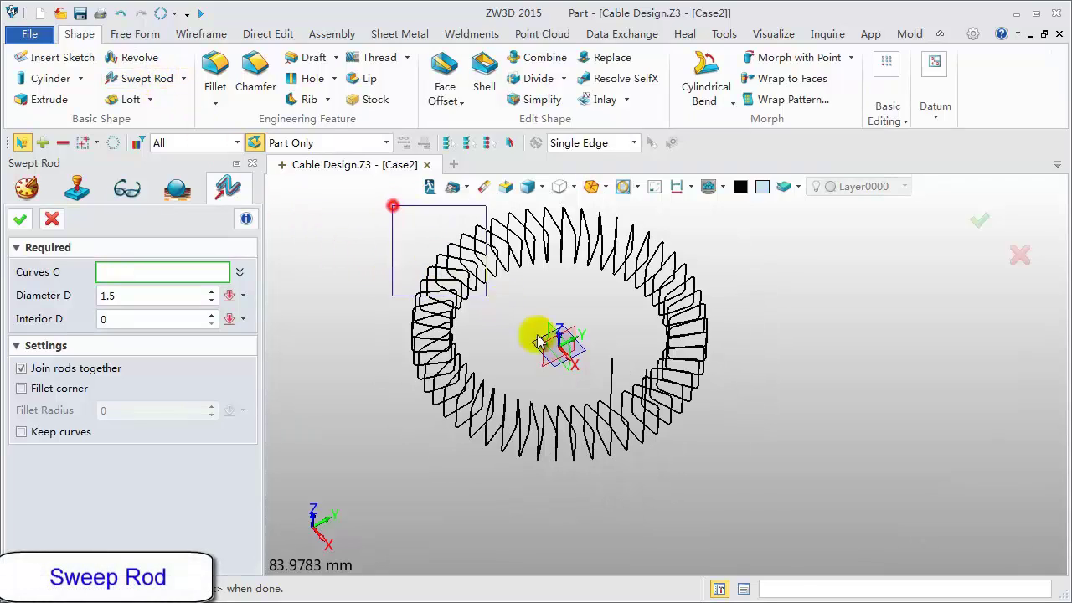
pyautogui.moveTo(550, 352); pyautogui.dragTo(730, 484)
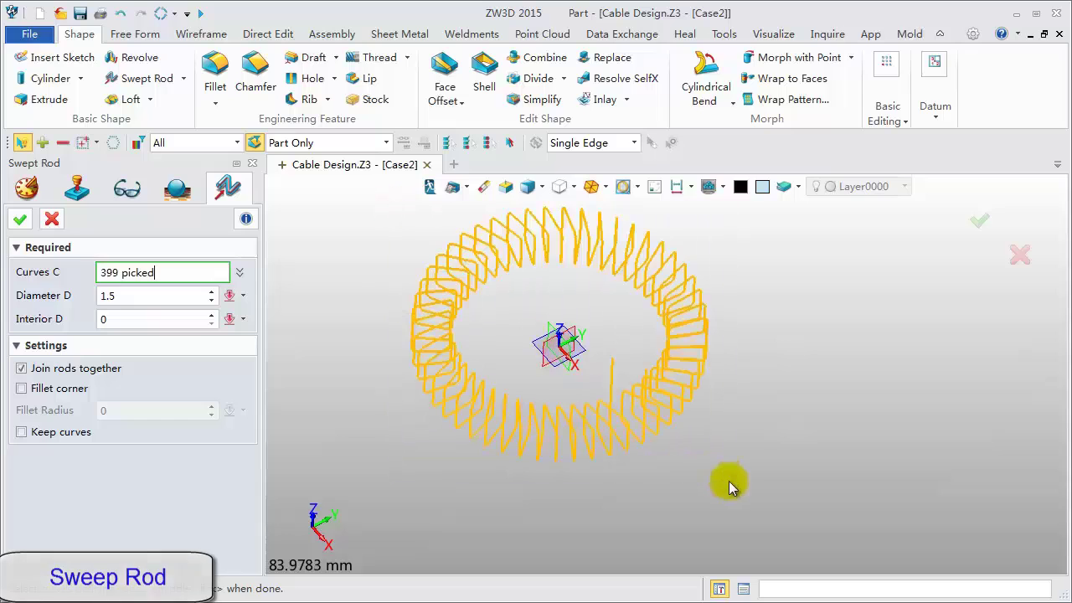
pyautogui.click(138, 295)
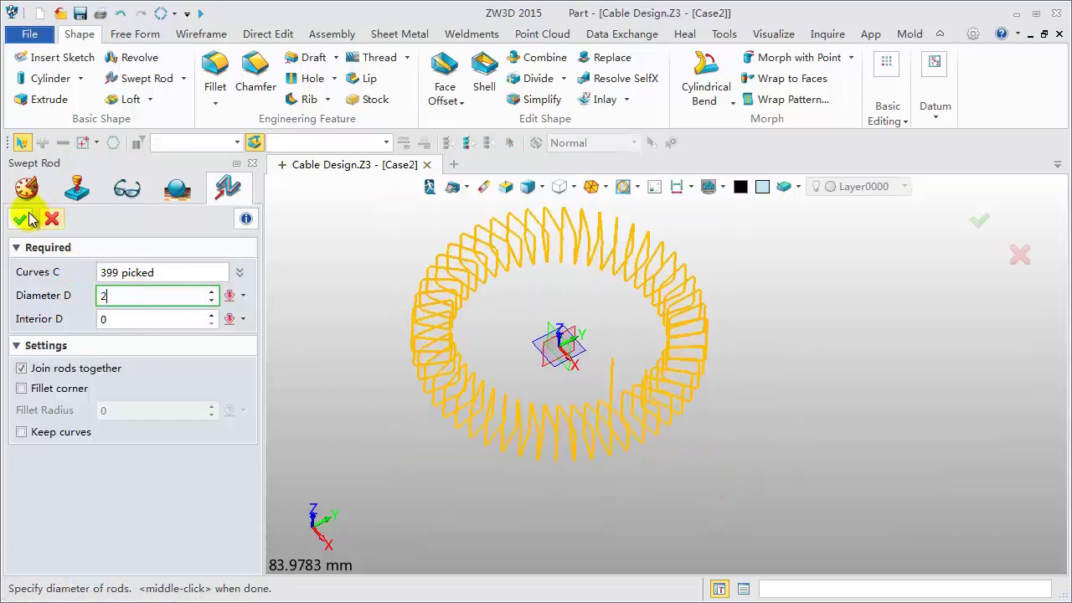
# Step: Set the face colour to orange and create the swept rod
pyautogui.click(769, 187)
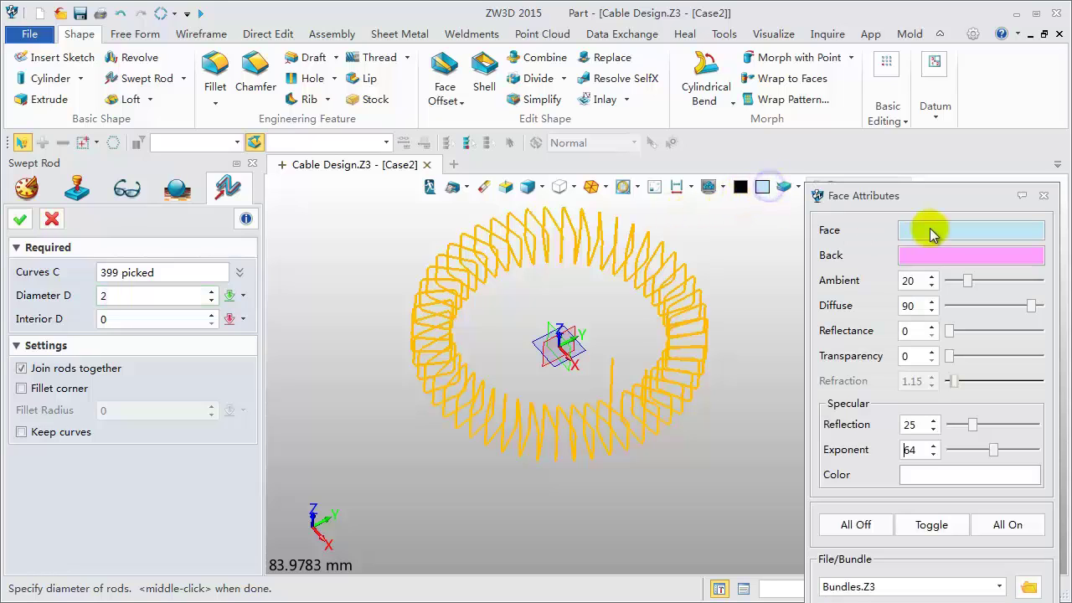
pyautogui.click(875, 92)
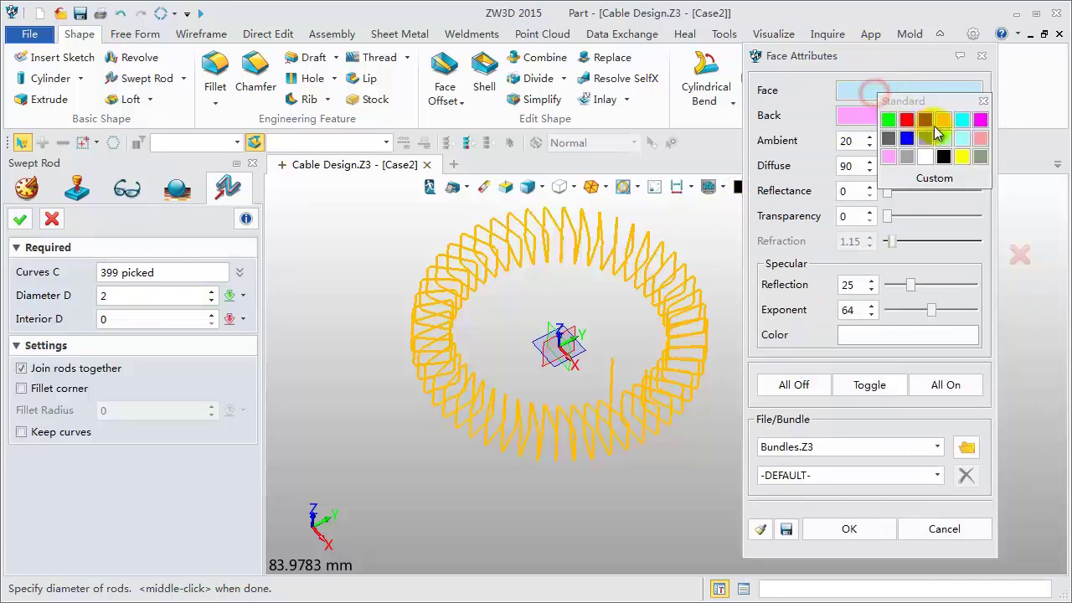
pyautogui.click(945, 121)
pyautogui.click(849, 529)
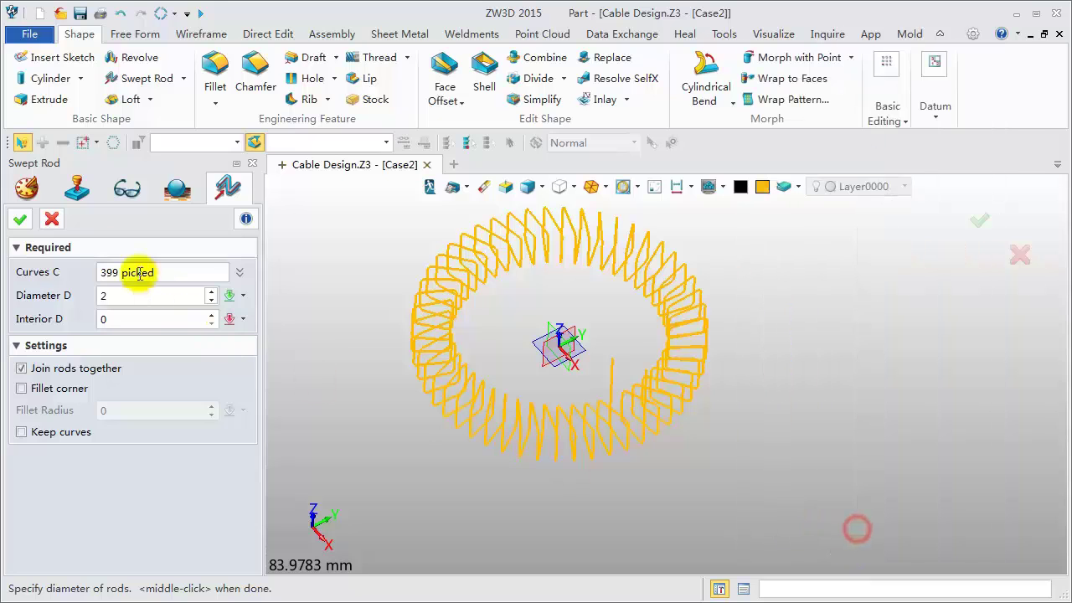
pyautogui.click(20, 222)
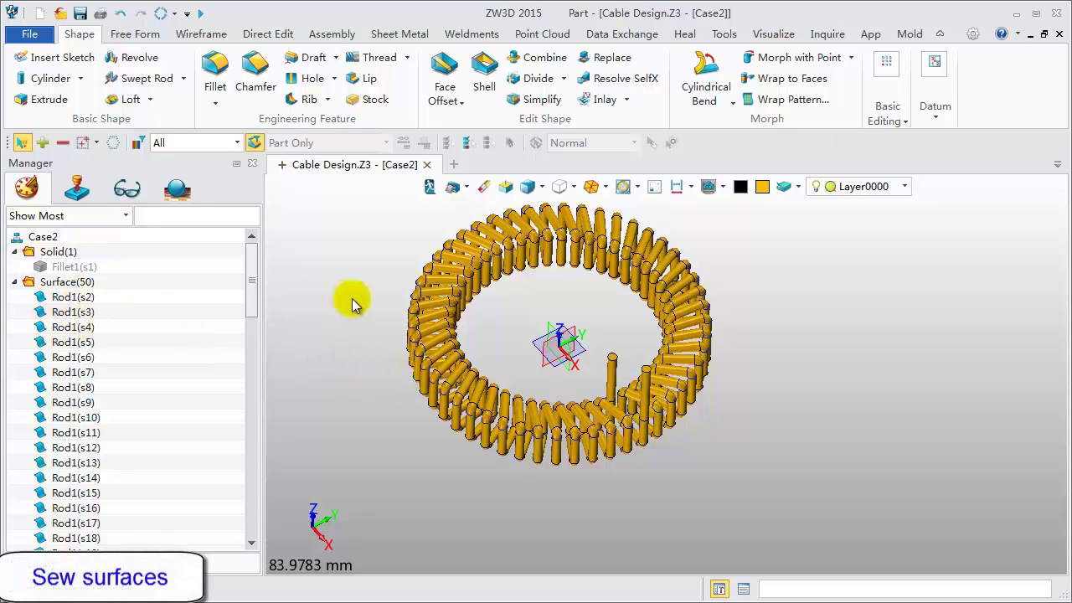
pyautogui.moveTo(381, 274); pyautogui.dragTo(396, 295, button='middle')
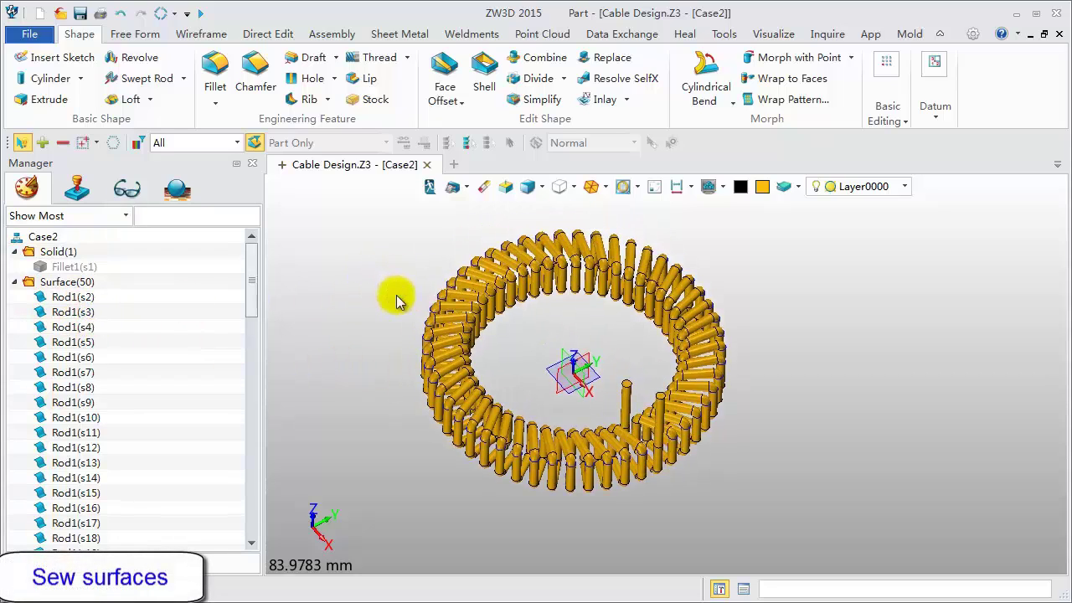
# Step: Sew all the rod surfaces of the coil into one solid with a tolerance of 0.01
pyautogui.click(136, 34)
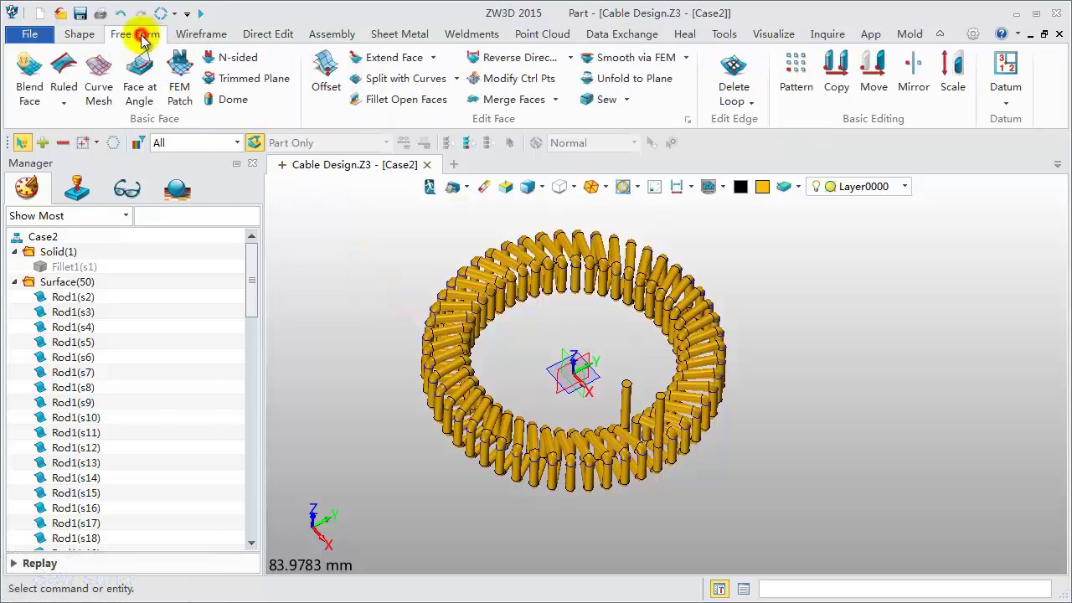
pyautogui.click(605, 98)
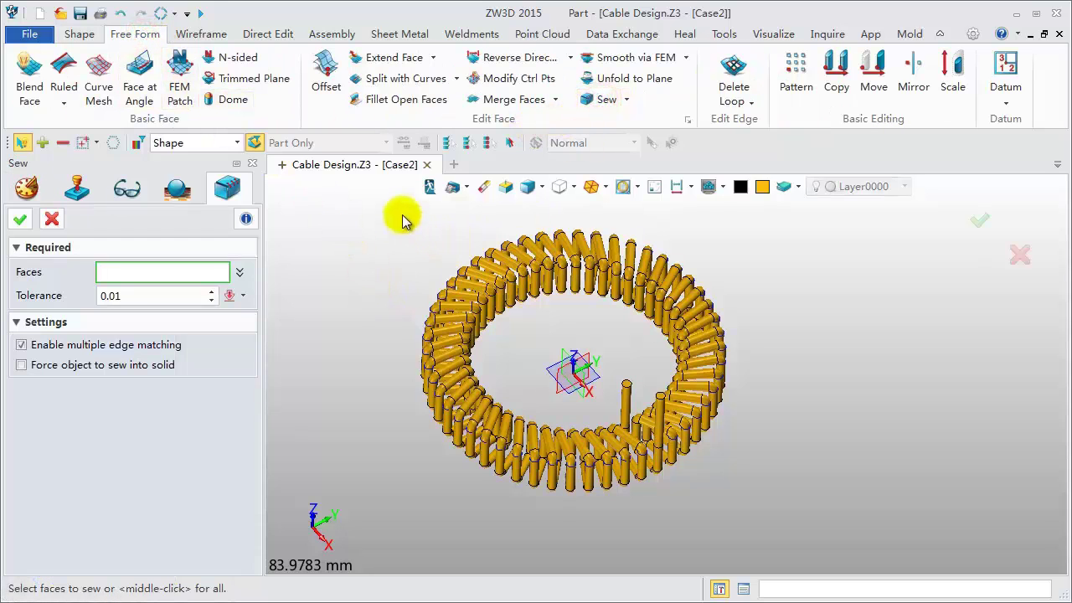
pyautogui.moveTo(402, 216); pyautogui.dragTo(786, 501)
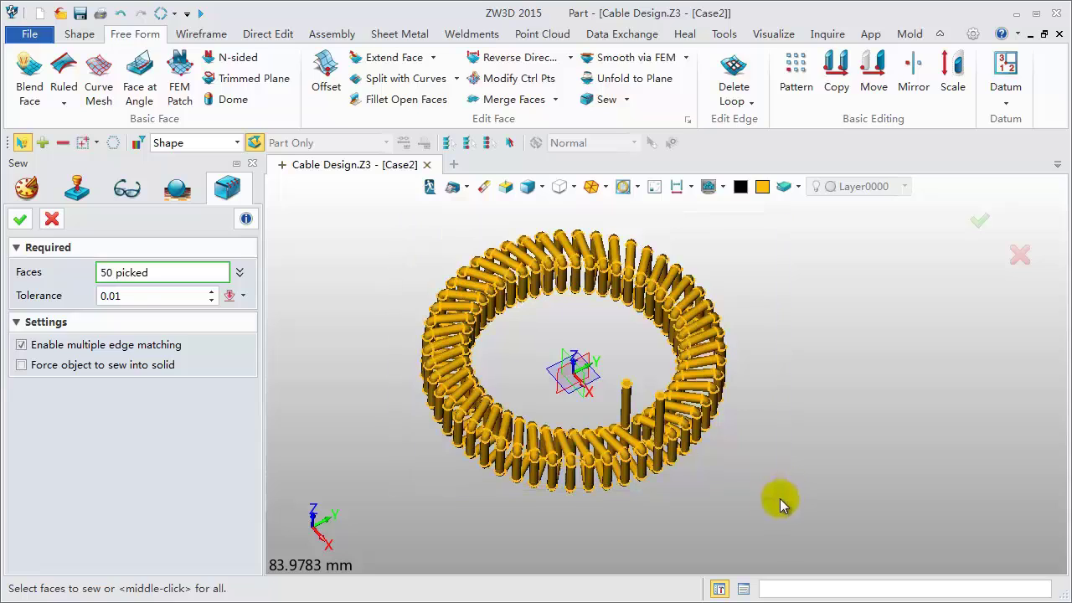
pyautogui.click(23, 218)
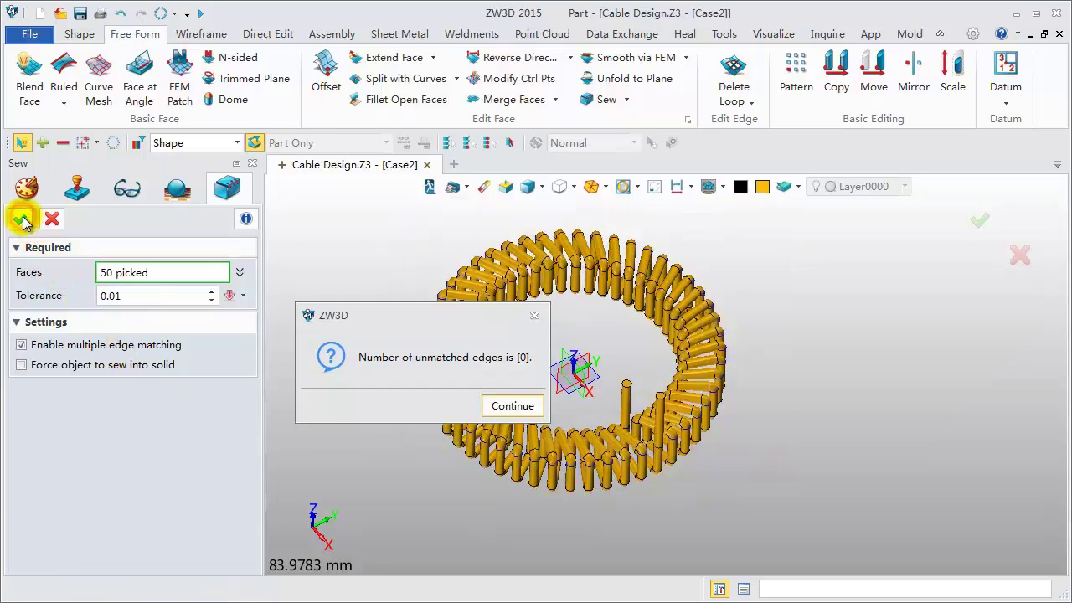
pyautogui.click(527, 407)
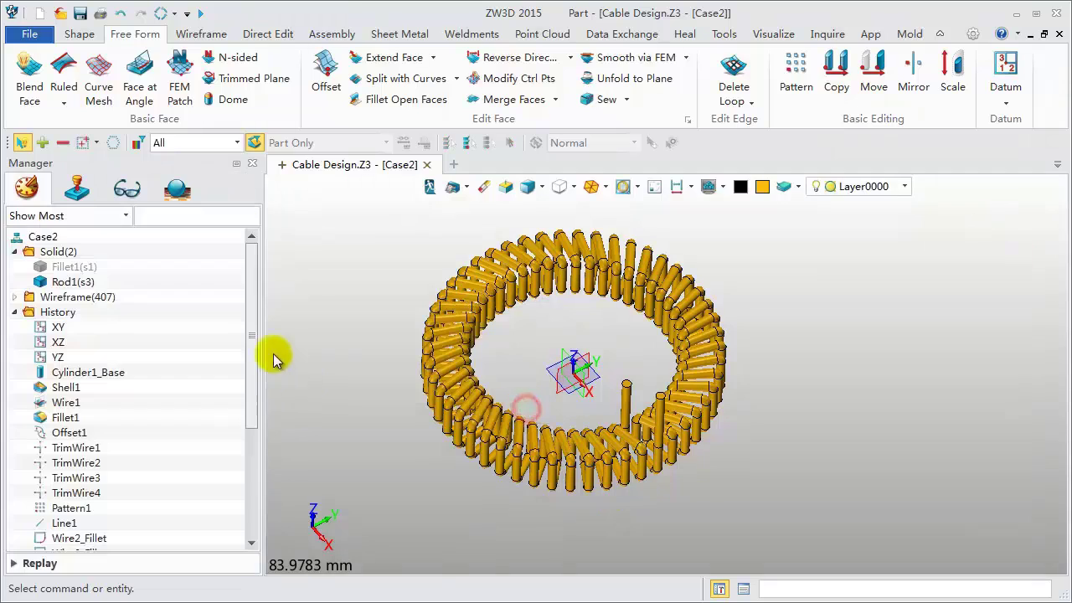
# Step: Unblank the hidden ring body Fillet1 inside the coil
pyautogui.click(85, 269)
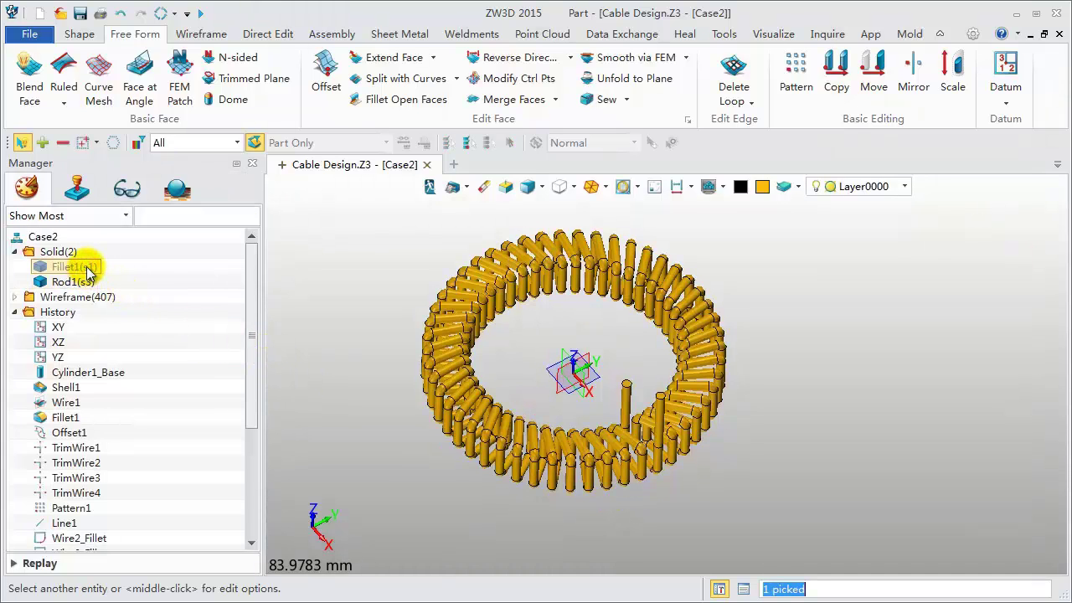
pyautogui.click(723, 190)
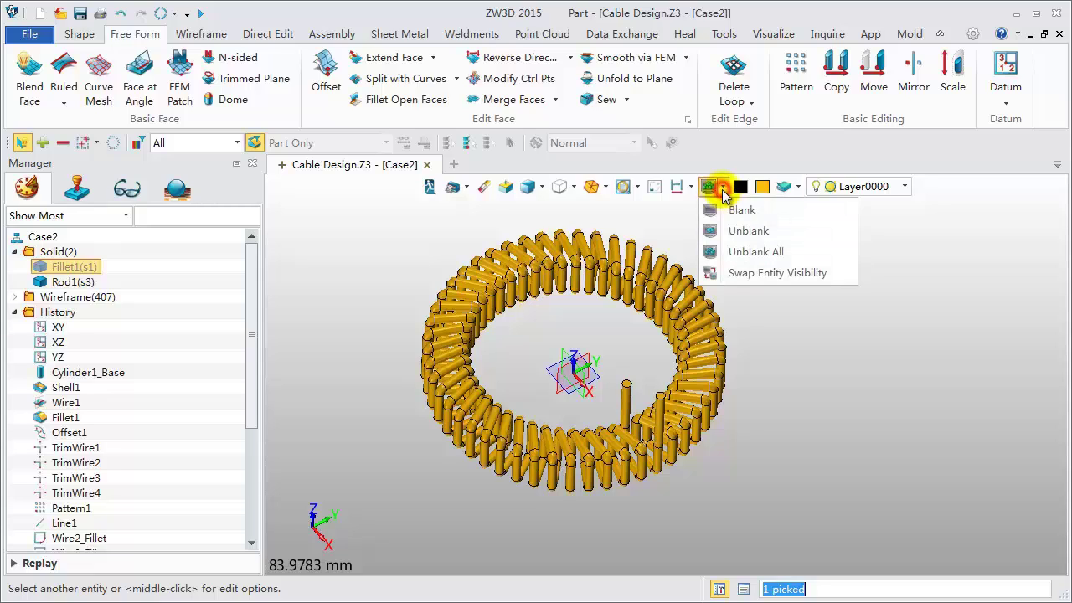
pyautogui.click(742, 232)
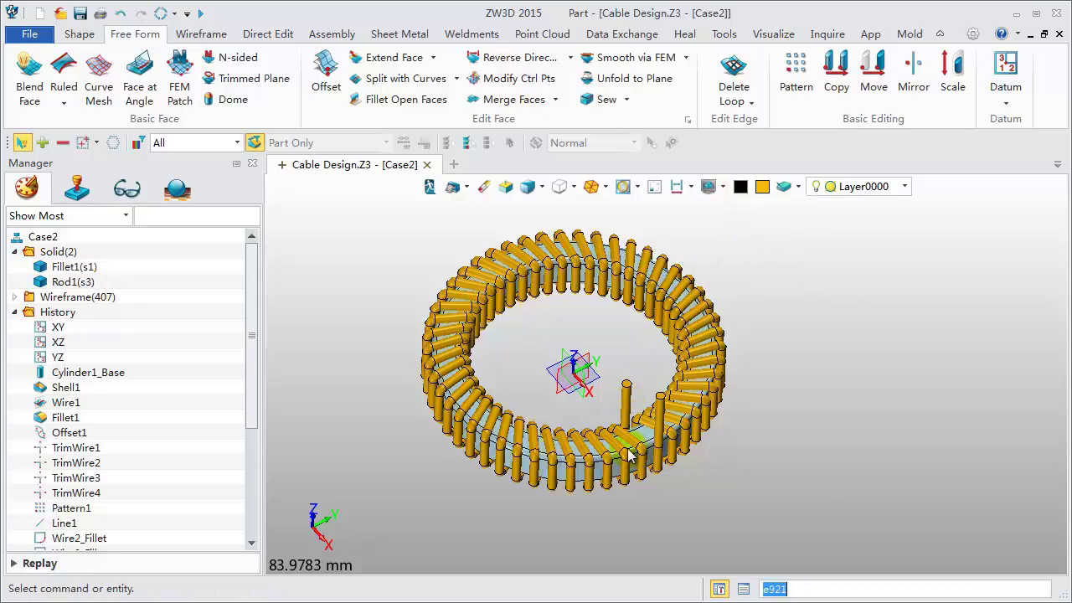
# Step: Set the face colour of the ring body Fillet1 to grey with RGB 160, 160, 160
pyautogui.click(85, 269)
pyautogui.rightClick(85, 271)
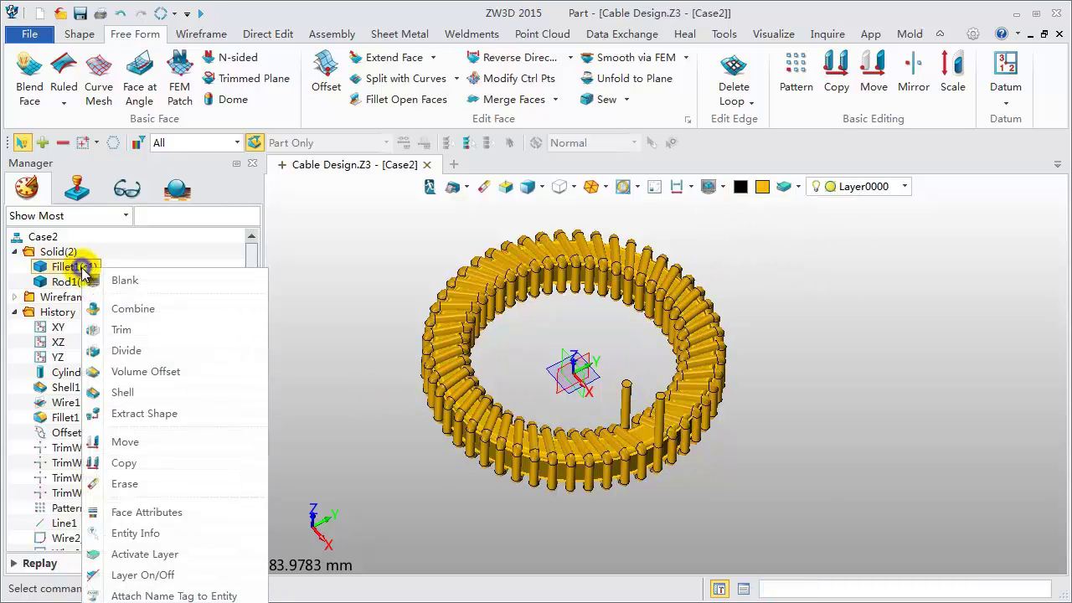
pyautogui.click(136, 512)
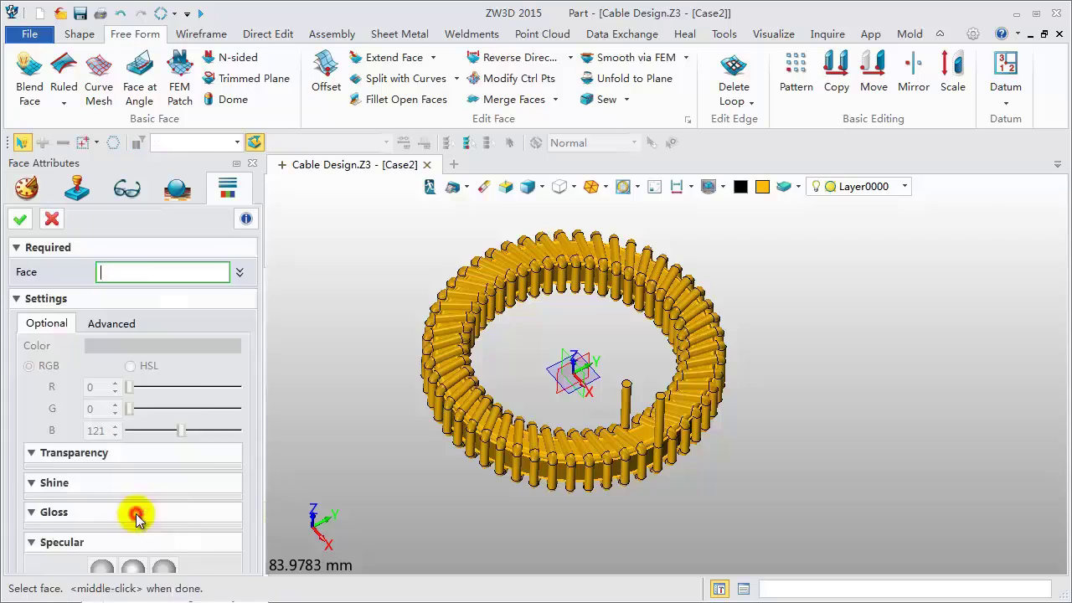
pyautogui.click(154, 343)
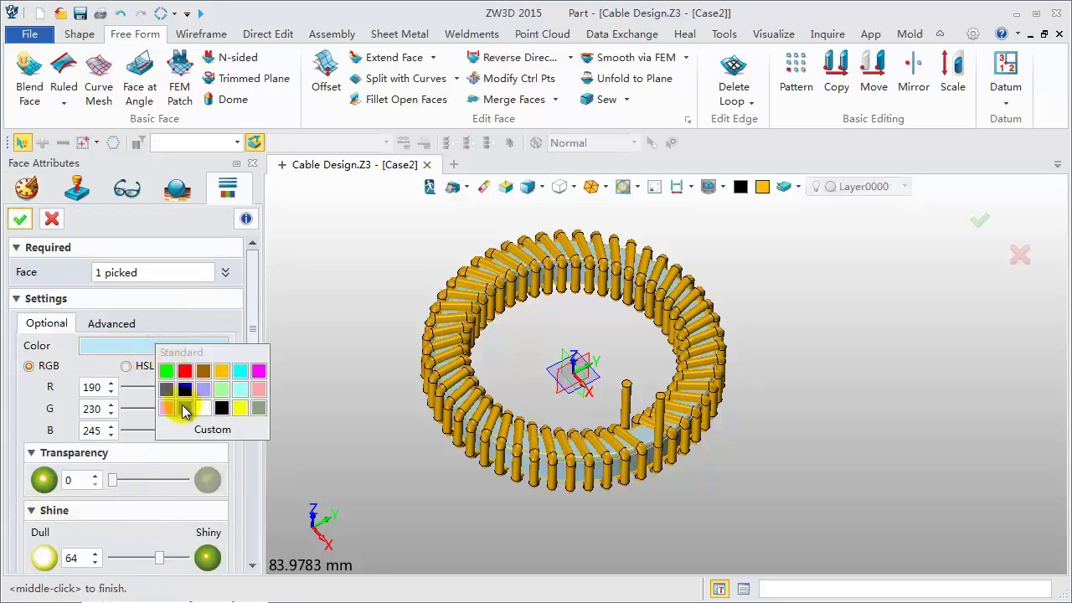
pyautogui.click(185, 408)
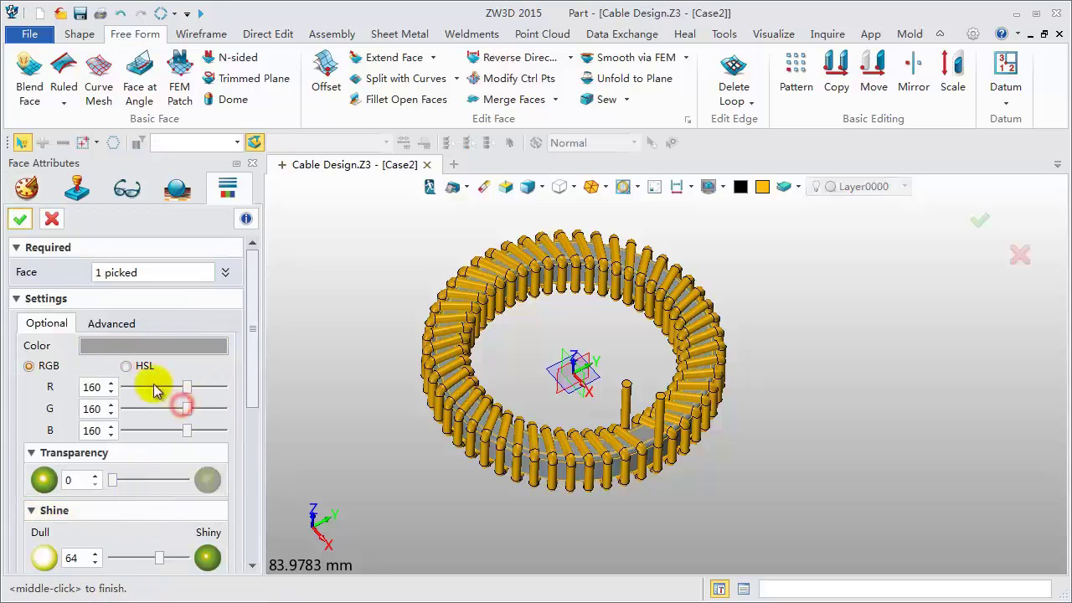
pyautogui.click(21, 220)
pyautogui.moveTo(345, 449)
pyautogui.mouseDown(button='right')
pyautogui.moveTo(353, 415)
pyautogui.moveTo(361, 451)
pyautogui.mouseUp(button='right')
pyautogui.scroll(2, 438, 395)
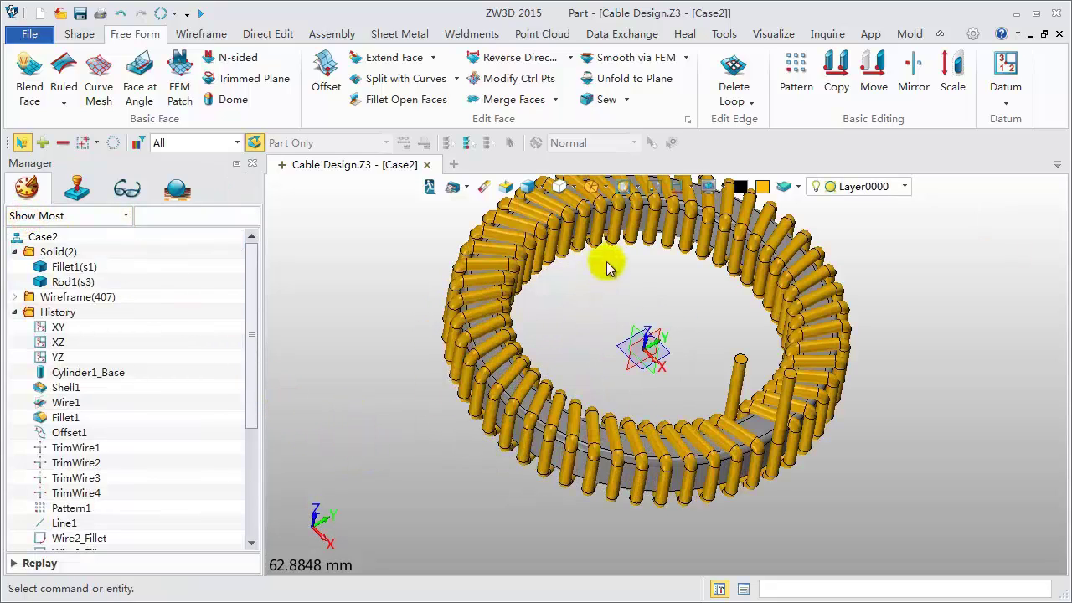
pyautogui.moveTo(609, 266); pyautogui.dragTo(587, 306, button='right')
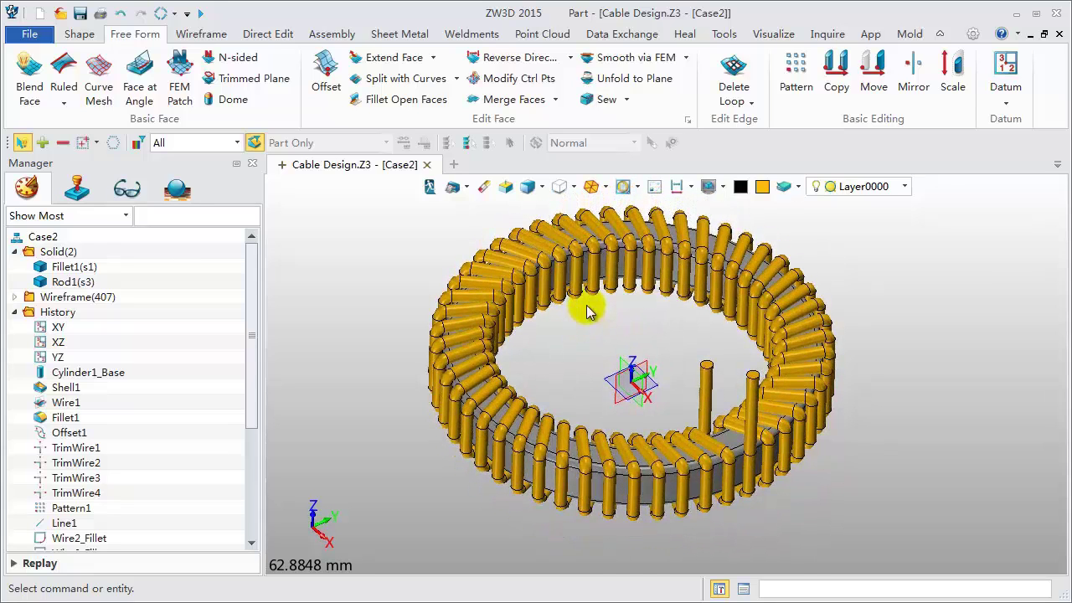